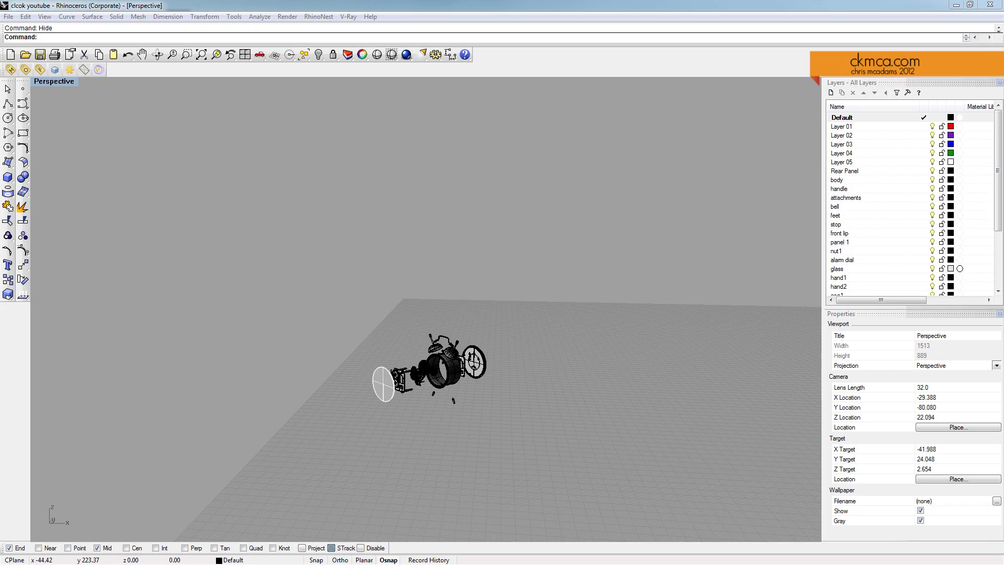
Examine the exploded alarm clock model in perspective from several angles and distances.
{"action": "right_click_drag", "start_coordinate": [443, 340], "coordinate": [502, 339], "text": "shift"}
{"action": "scroll", "coordinate": [486, 282], "scroll_direction": "up", "scroll_amount": 9}
{"action": "scroll", "coordinate": [418, 314], "scroll_direction": "up", "scroll_amount": 5}
{"action": "scroll", "coordinate": [502, 282], "scroll_direction": "down", "scroll_amount": 9}
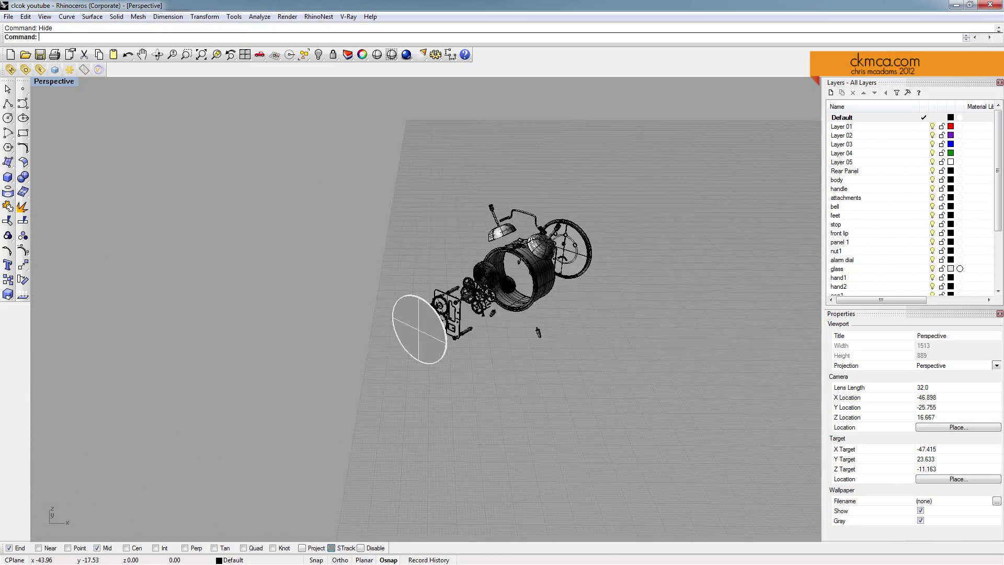
{"action": "scroll", "coordinate": [522, 304], "scroll_direction": "up", "scroll_amount": 6}
{"action": "mouse_move", "coordinate": [522, 304]}
{"action": "right_mouse_down"}
{"action": "mouse_move", "coordinate": [424, 235]}
{"action": "mouse_move", "coordinate": [502, 241]}
{"action": "mouse_move", "coordinate": [449, 243]}
{"action": "mouse_move", "coordinate": [487, 303]}
{"action": "mouse_move", "coordinate": [533, 288]}
{"action": "right_mouse_up"}
{"action": "scroll", "coordinate": [487, 293], "scroll_direction": "down", "scroll_amount": 14}
{"action": "scroll", "coordinate": [507, 284], "scroll_direction": "up", "scroll_amount": 7}
{"action": "right_click_drag", "start_coordinate": [471, 283], "coordinate": [508, 282]}
{"action": "scroll", "coordinate": [387, 257], "scroll_direction": "down", "scroll_amount": 8}
{"action": "scroll", "coordinate": [440, 262], "scroll_direction": "up", "scroll_amount": 6}
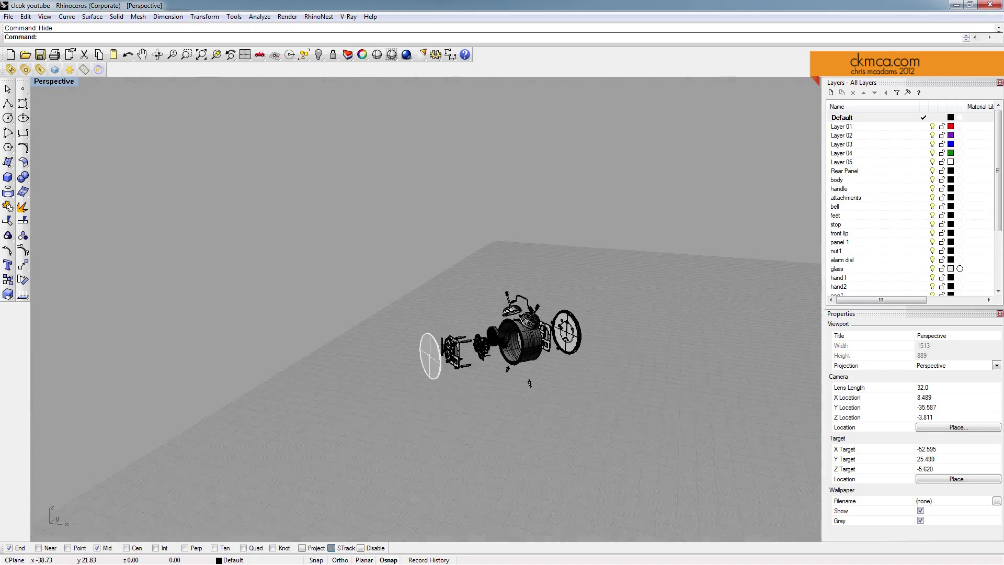
{"action": "scroll", "coordinate": [570, 290], "scroll_direction": "down", "scroll_amount": 8}
{"action": "right_click_drag", "start_coordinate": [575, 290], "coordinate": [494, 301], "text": "shift"}
{"action": "mouse_move", "coordinate": [494, 301]}
{"action": "right_mouse_down"}
{"action": "mouse_move", "coordinate": [482, 292]}
{"action": "mouse_move", "coordinate": [496, 302]}
{"action": "right_mouse_up"}
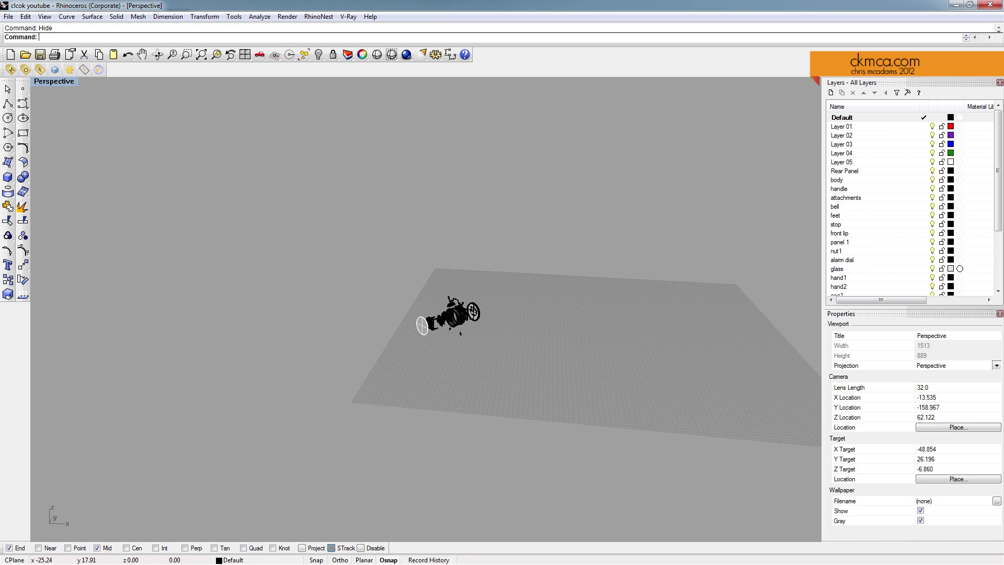
Show the hidden backdrop profile curve and view it from the side of the clock.
{"action": "type", "text": "Show"}
{"action": "key", "text": "Return"}
{"action": "right_click_drag", "start_coordinate": [436, 255], "coordinate": [439, 251]}
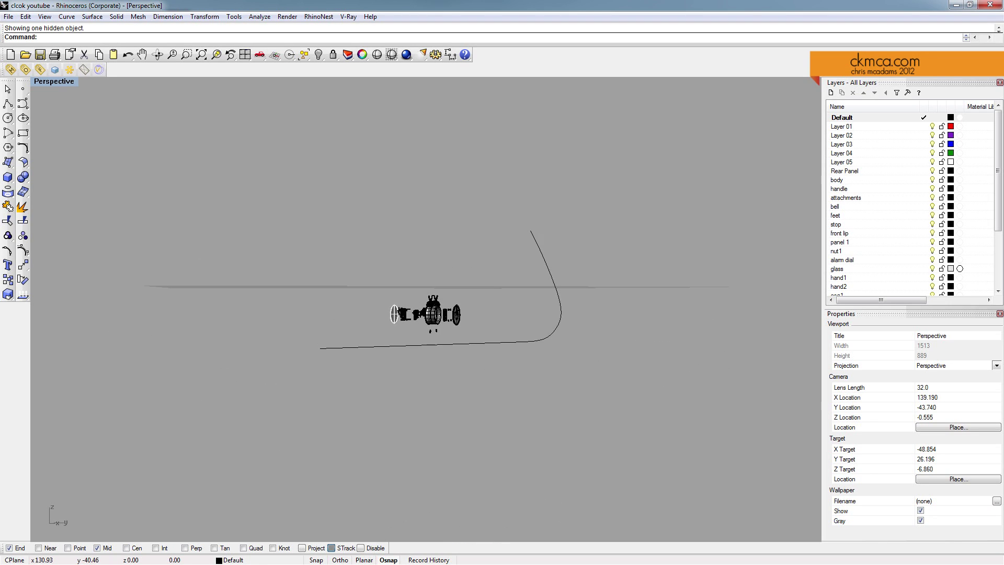
Turn off the grid display in the Perspective viewport with the Grid command.
{"action": "type", "text": "Grid"}
{"action": "key", "text": "Return"}
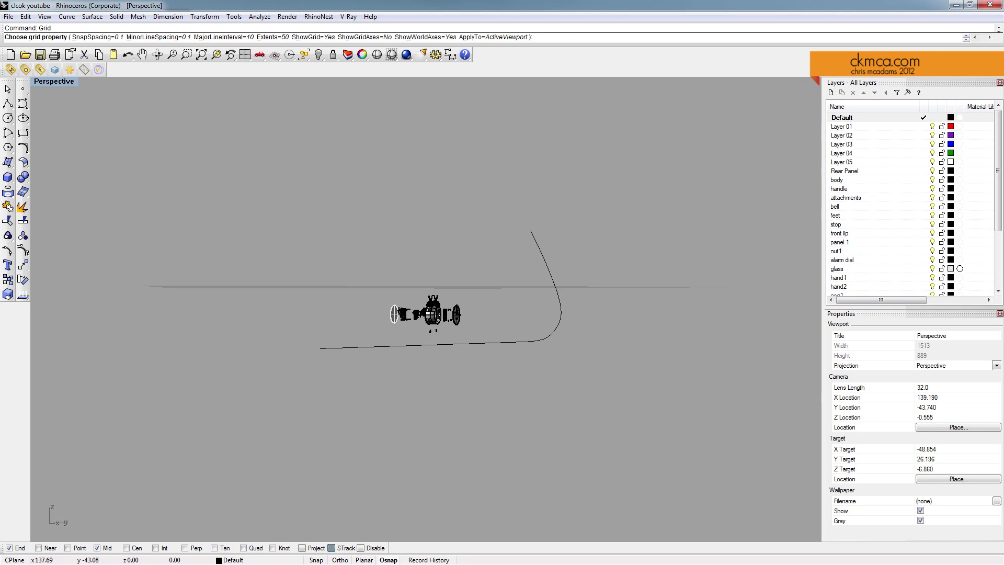
{"action": "type", "text": "h"}
{"action": "key", "text": "Return"}
{"action": "right_click_drag", "start_coordinate": [462, 217], "coordinate": [529, 253]}
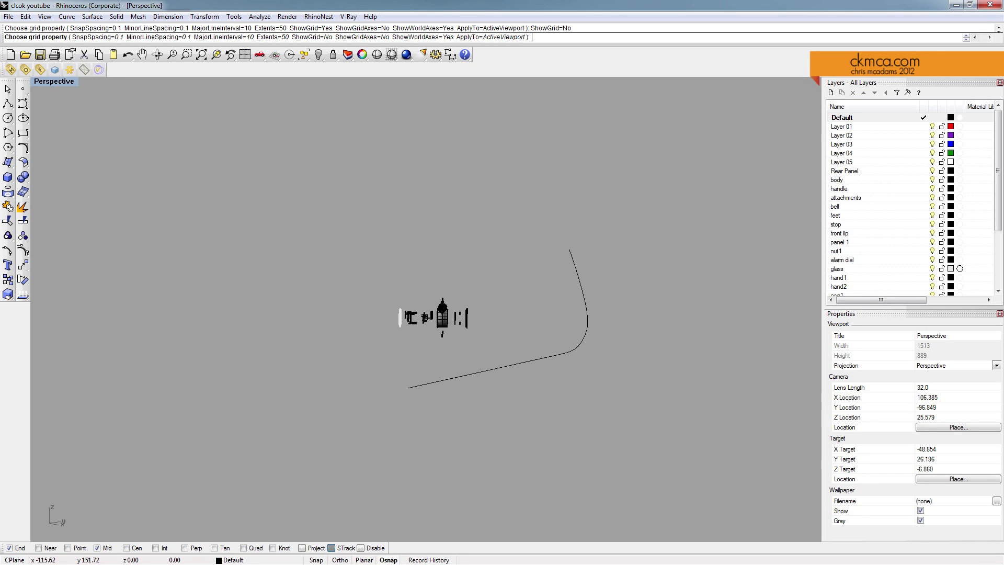
{"action": "key", "text": "Return"}
Extrude the backdrop profile curve with ExtrudeCrv past the clock parts to form a wide curved backdrop surface, and clear the selection.
{"action": "left_click_drag", "start_coordinate": [548, 251], "coordinate": [547, 252]}
{"action": "mouse_move", "coordinate": [548, 270]}
{"action": "right_mouse_down"}
{"action": "mouse_move", "coordinate": [648, 230]}
{"action": "mouse_move", "coordinate": [466, 245]}
{"action": "mouse_move", "coordinate": [552, 273]}
{"action": "right_mouse_up"}
{"action": "type", "text": "Ex"}
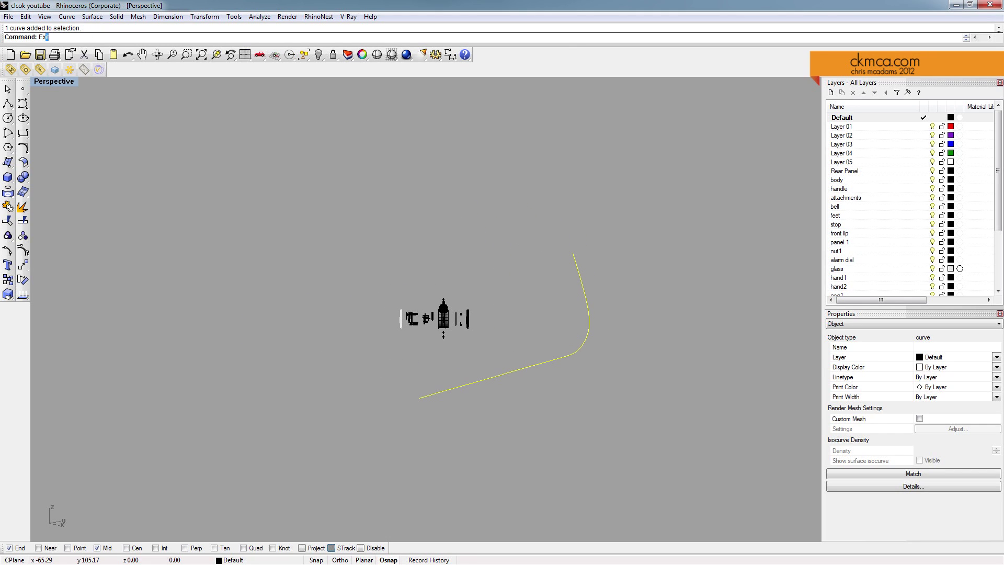
{"action": "type", "text": "tude"}
{"action": "key", "text": "Return"}
{"action": "type", "text": "Ext"}
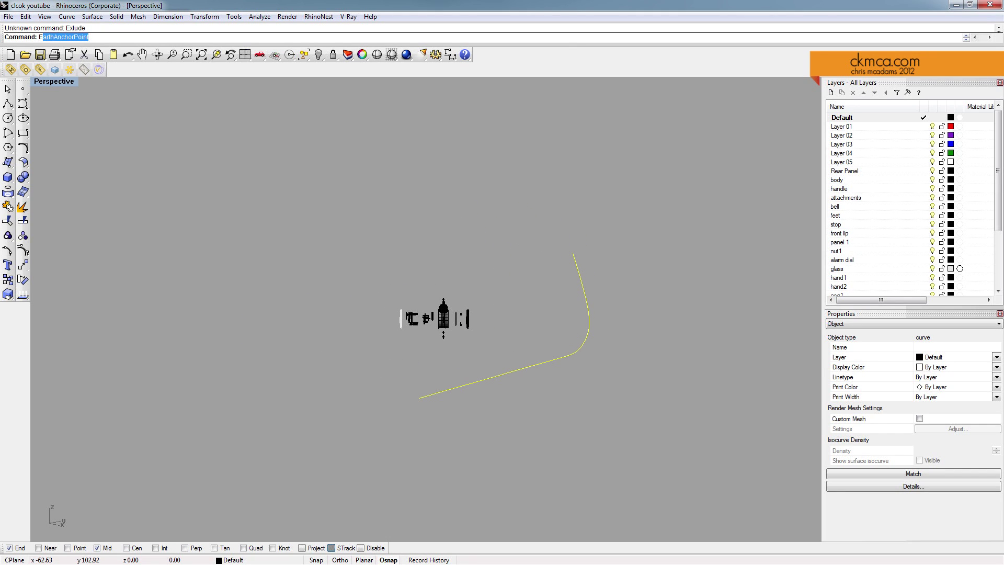
{"action": "type", "text": "rudeCrv"}
{"action": "key", "text": "Return"}
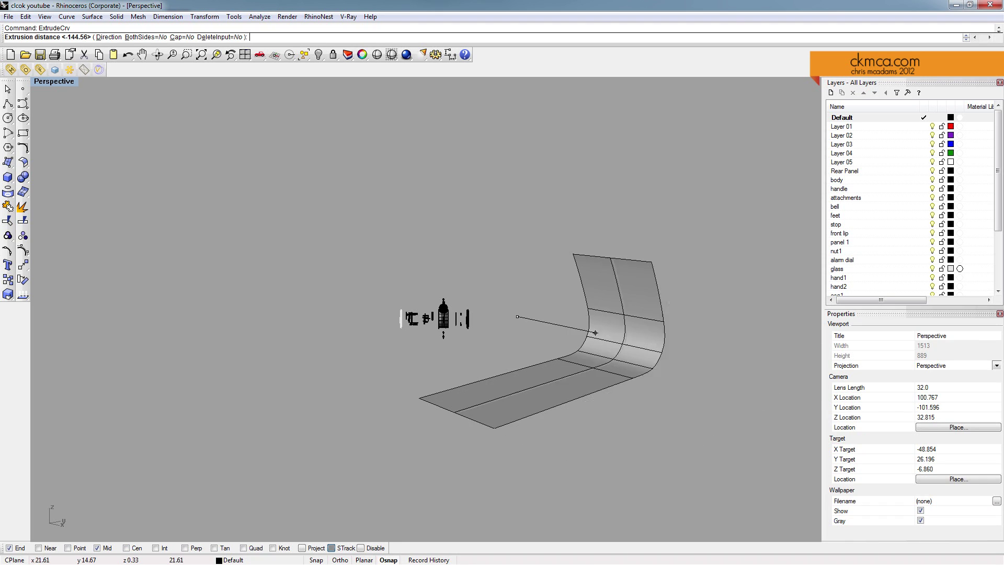
{"action": "left_click", "coordinate": [305, 272]}
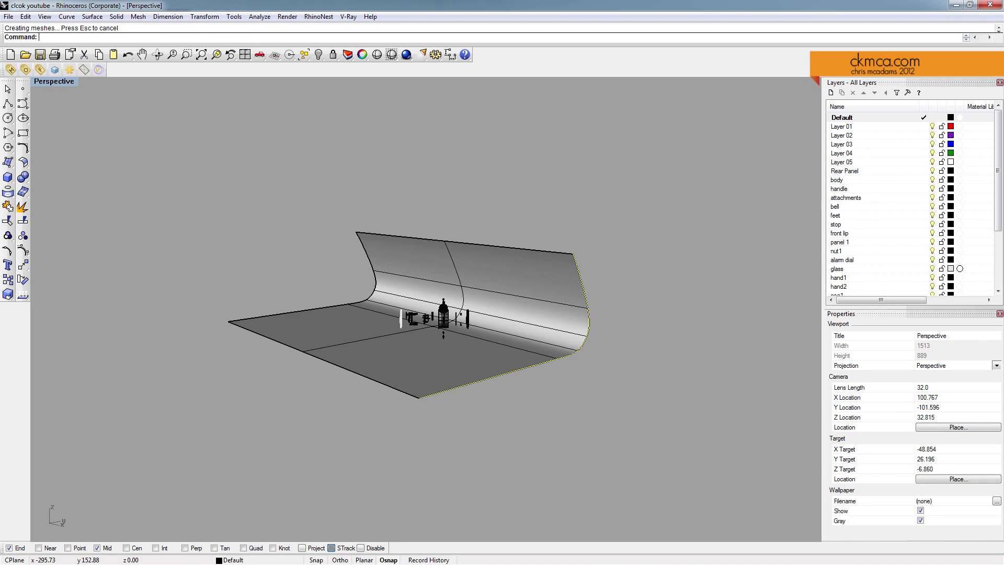
{"action": "left_click", "coordinate": [484, 204]}
Turn off the visible surface isocurves on the extruded backdrop surface.
{"action": "right_click_drag", "start_coordinate": [484, 204], "coordinate": [617, 213]}
{"action": "scroll", "coordinate": [455, 321], "scroll_direction": "up", "scroll_amount": 14}
{"action": "right_click_drag", "start_coordinate": [445, 324], "coordinate": [463, 292]}
{"action": "right_click_drag", "start_coordinate": [225, 334], "coordinate": [228, 356]}
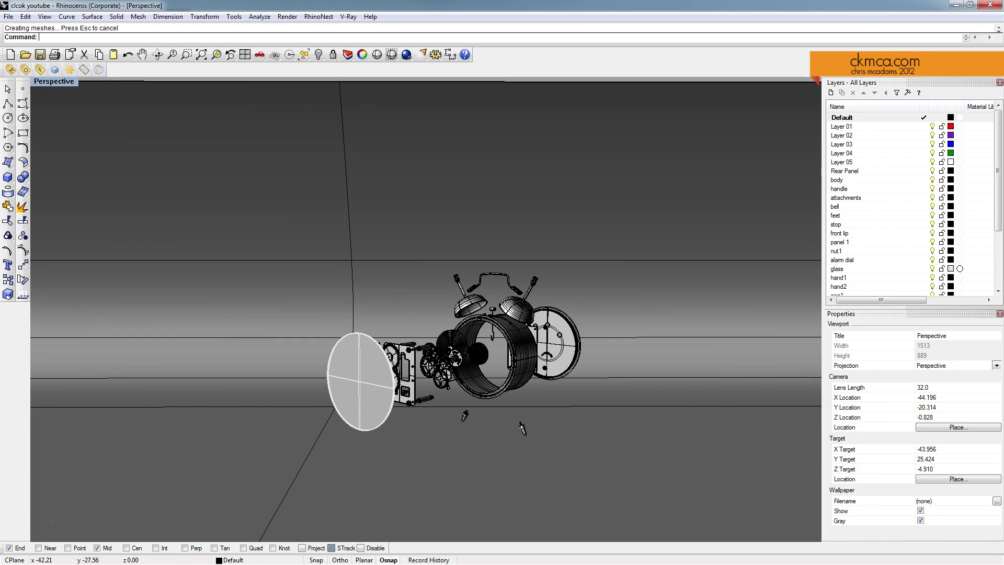
{"action": "left_click", "coordinate": [254, 326]}
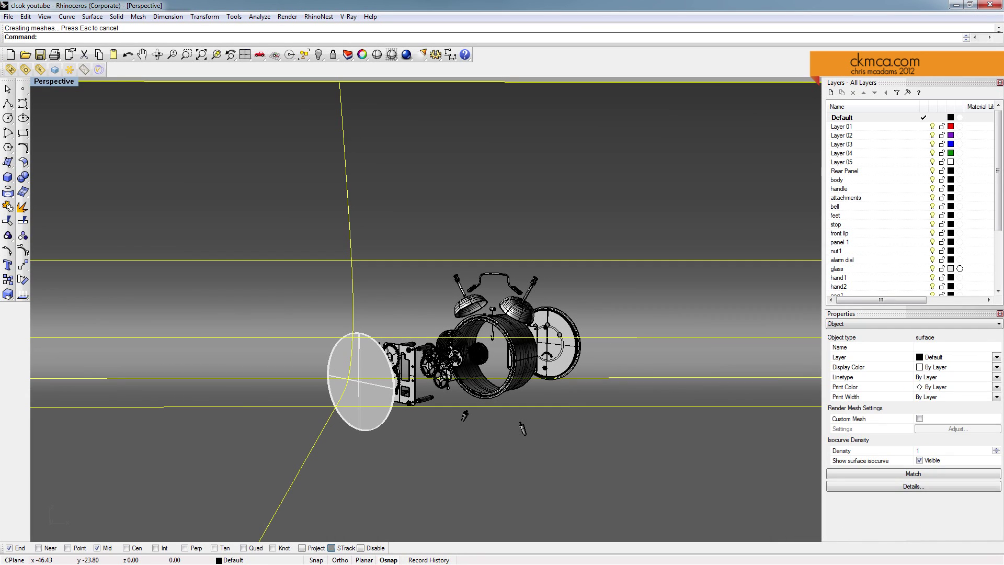
{"action": "left_click", "coordinate": [919, 460]}
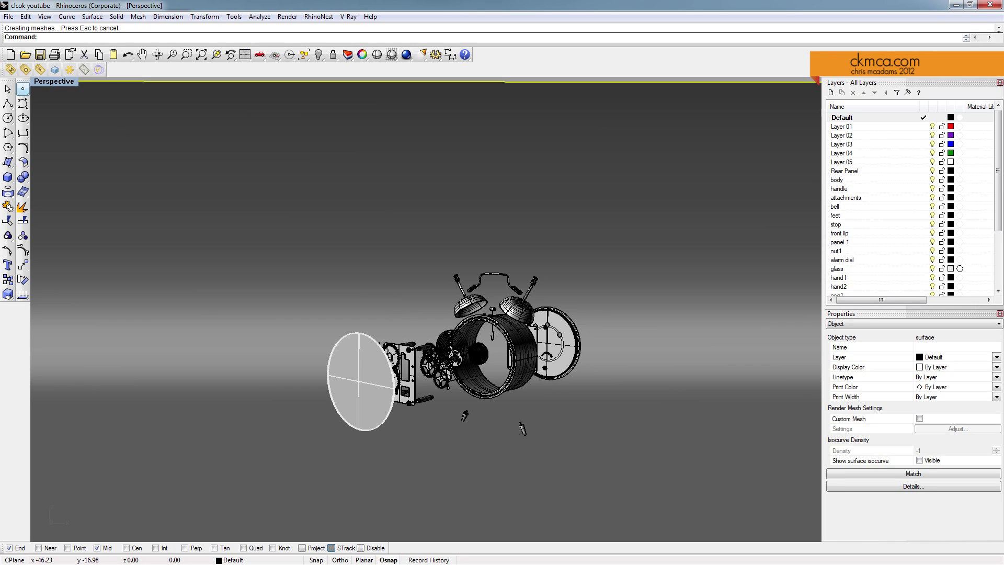
{"action": "right_click_drag", "start_coordinate": [427, 319], "coordinate": [429, 307]}
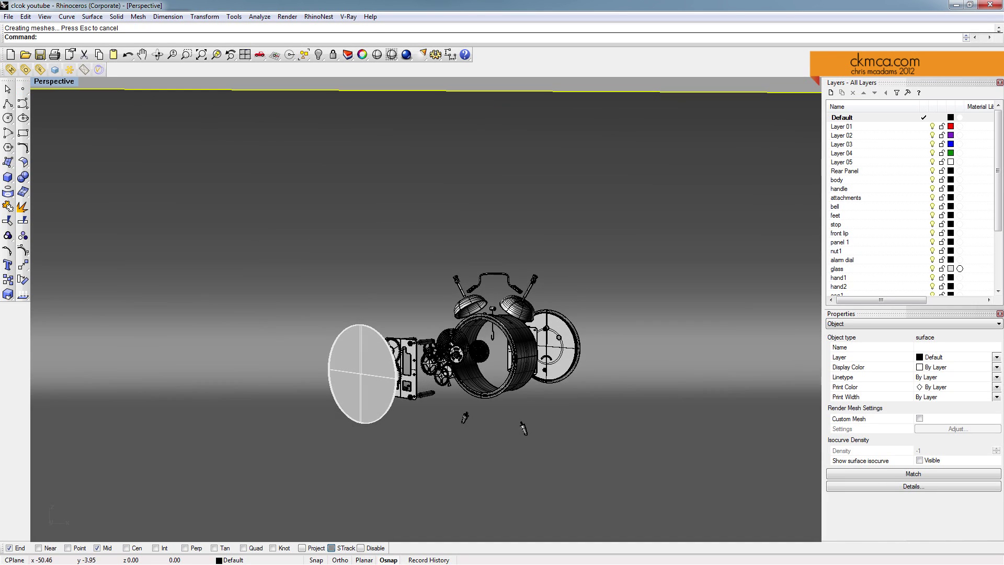
Return to the four-viewport layout and set the front persp viewport to the Front view, framing the exploded clock.
{"action": "key", "text": "ctrl+m"}
{"action": "right_click", "coordinate": [61, 315]}
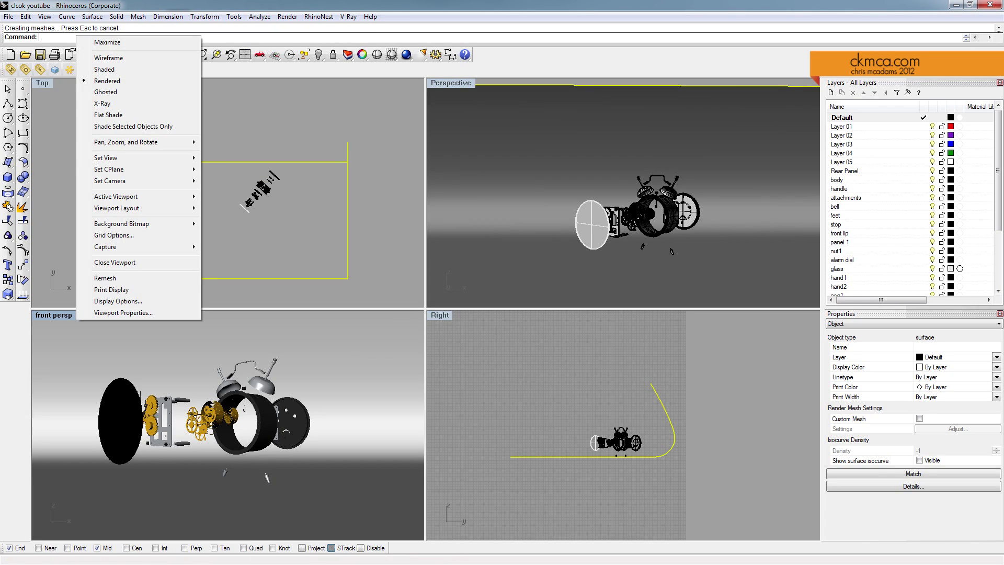
{"action": "mouse_move", "coordinate": [137, 158]}
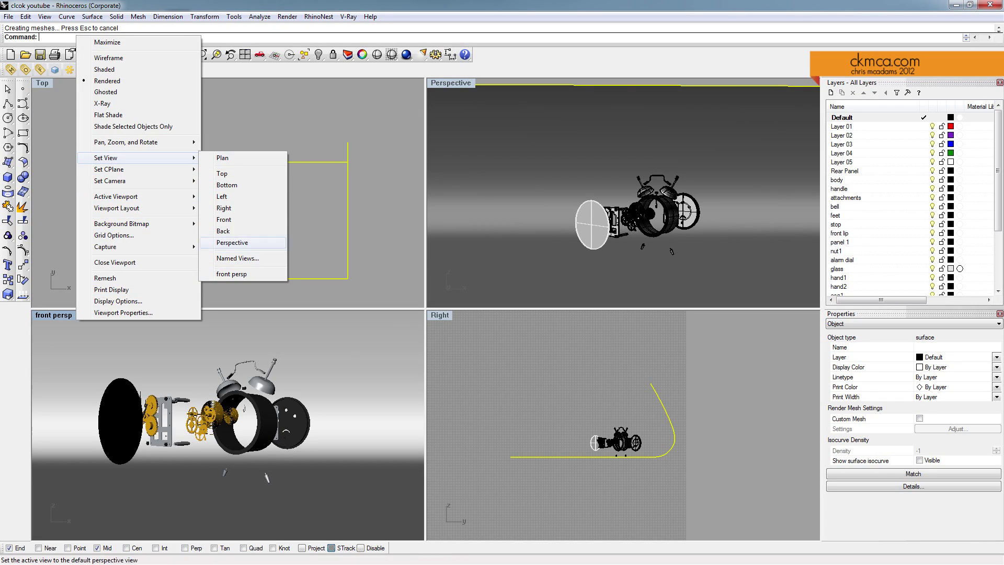
{"action": "left_click", "coordinate": [224, 219]}
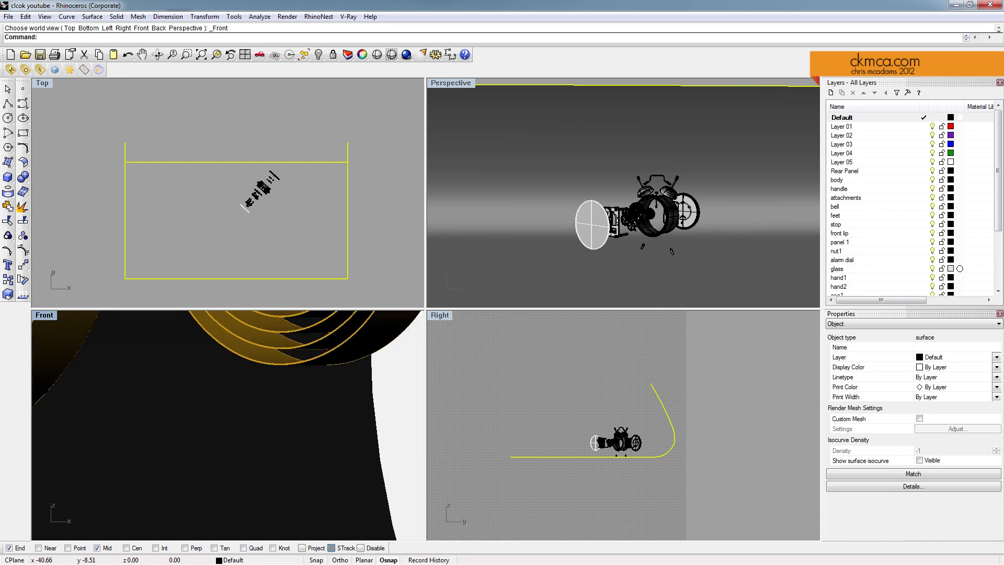
{"action": "scroll", "coordinate": [238, 403], "scroll_direction": "down", "scroll_amount": 2}
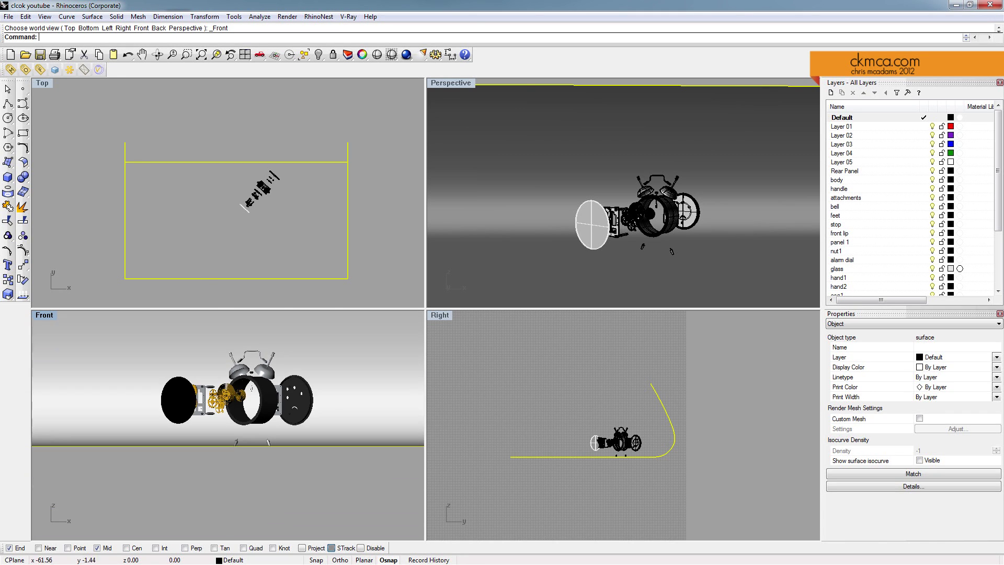
{"action": "scroll", "coordinate": [305, 399], "scroll_direction": "up", "scroll_amount": 2}
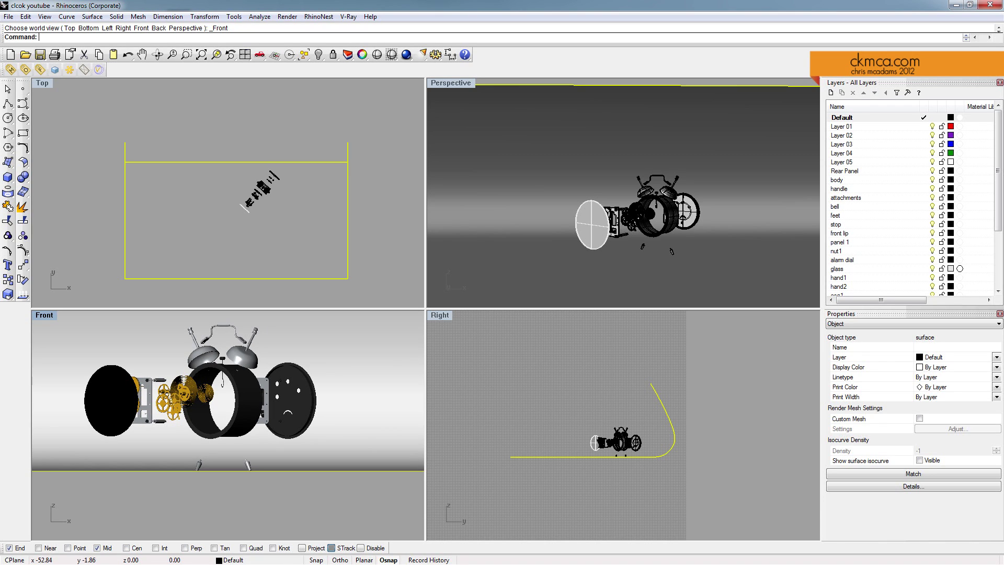
Maximize the Front viewport, change its projection from Parallel to Perspective, and reframe the clock against the backdrop.
{"action": "double_click", "coordinate": [44, 316]}
{"action": "left_click", "coordinate": [42, 81]}
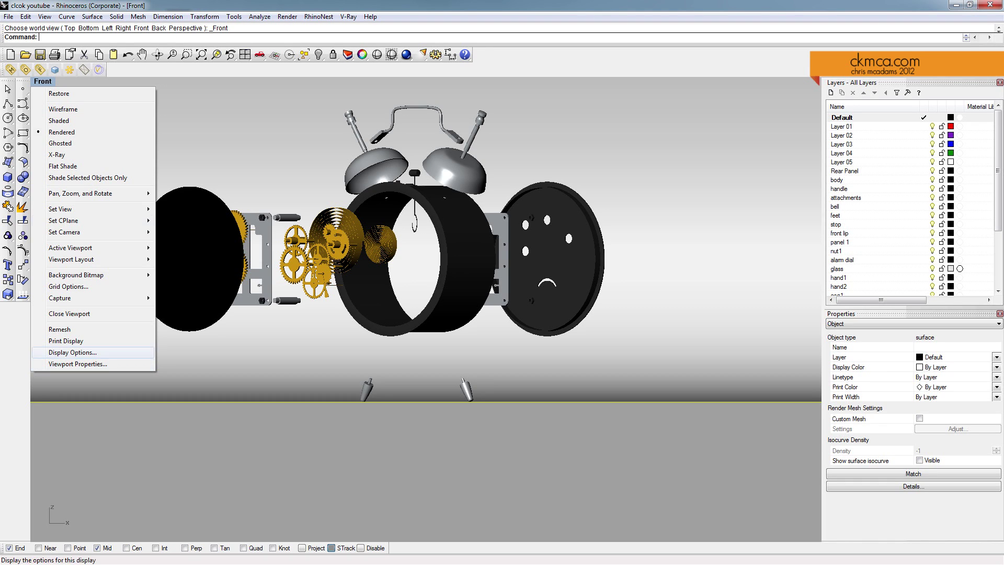
{"action": "left_click", "coordinate": [78, 364]}
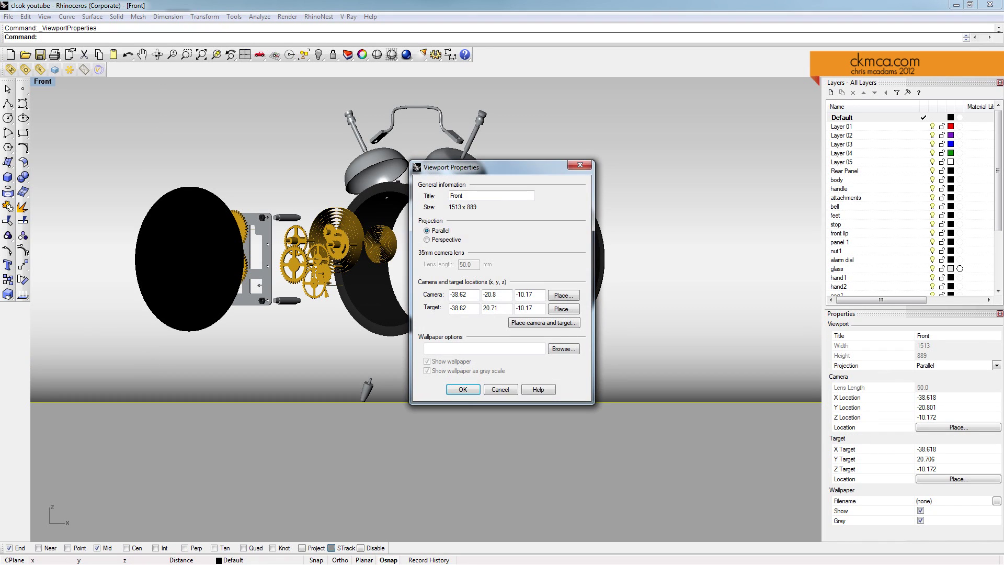
{"action": "left_click", "coordinate": [428, 239]}
{"action": "left_click", "coordinate": [463, 389]}
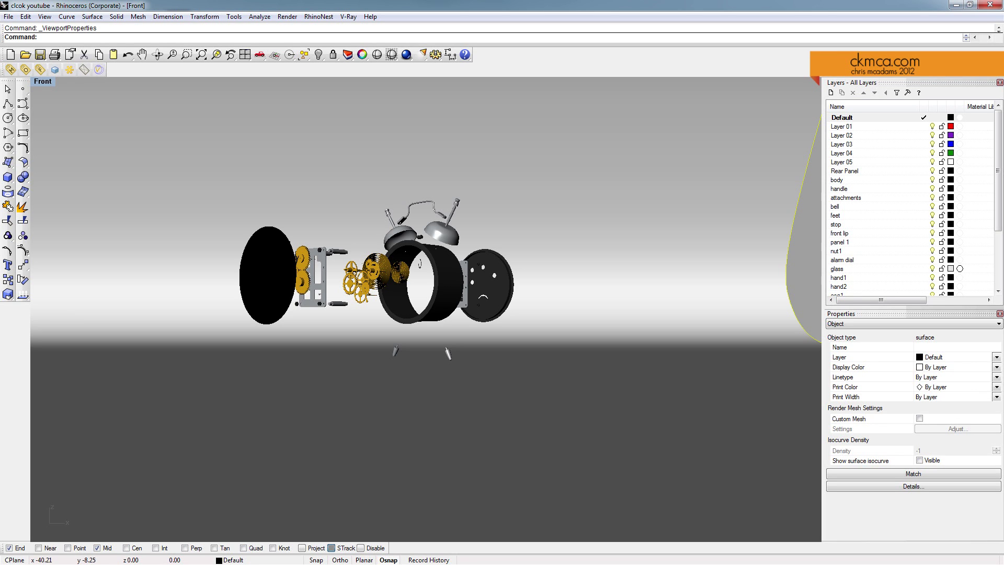
{"action": "mouse_move", "coordinate": [418, 324]}
{"action": "right_mouse_down"}
{"action": "mouse_move", "coordinate": [476, 326]}
{"action": "mouse_move", "coordinate": [408, 326]}
{"action": "mouse_move", "coordinate": [441, 327]}
{"action": "mouse_move", "coordinate": [446, 334]}
{"action": "mouse_move", "coordinate": [428, 336]}
{"action": "mouse_move", "coordinate": [444, 344]}
{"action": "mouse_move", "coordinate": [416, 342]}
{"action": "mouse_move", "coordinate": [427, 336]}
{"action": "mouse_move", "coordinate": [440, 358]}
{"action": "mouse_move", "coordinate": [400, 339]}
{"action": "mouse_move", "coordinate": [417, 338]}
{"action": "mouse_move", "coordinate": [421, 354]}
{"action": "mouse_move", "coordinate": [426, 336]}
{"action": "right_mouse_up"}
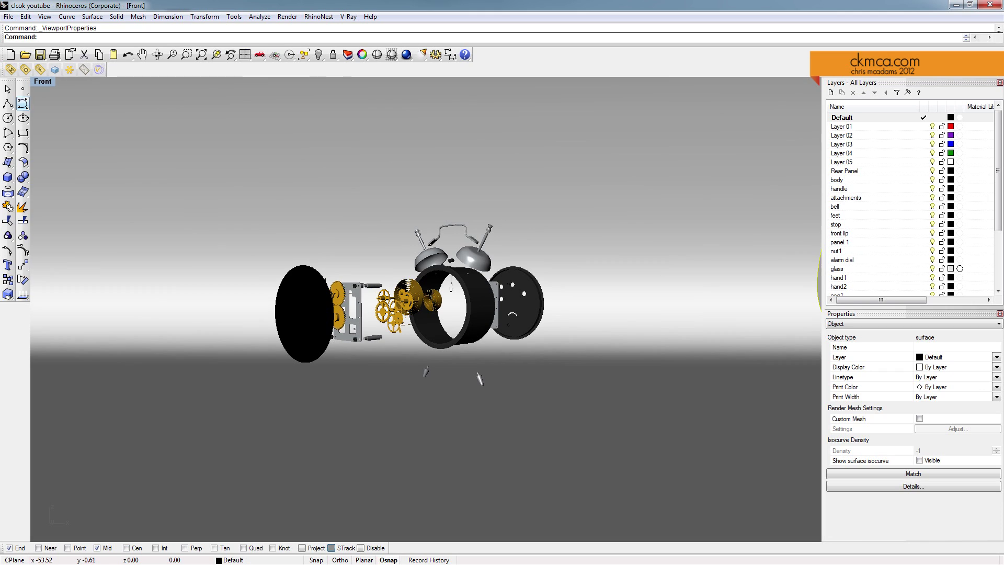
Restore the saved named view "front persp" in this viewport, return to the four-viewport layout and deselect the backdrop.
{"action": "left_click", "coordinate": [42, 81]}
{"action": "mouse_move", "coordinate": [60, 209]}
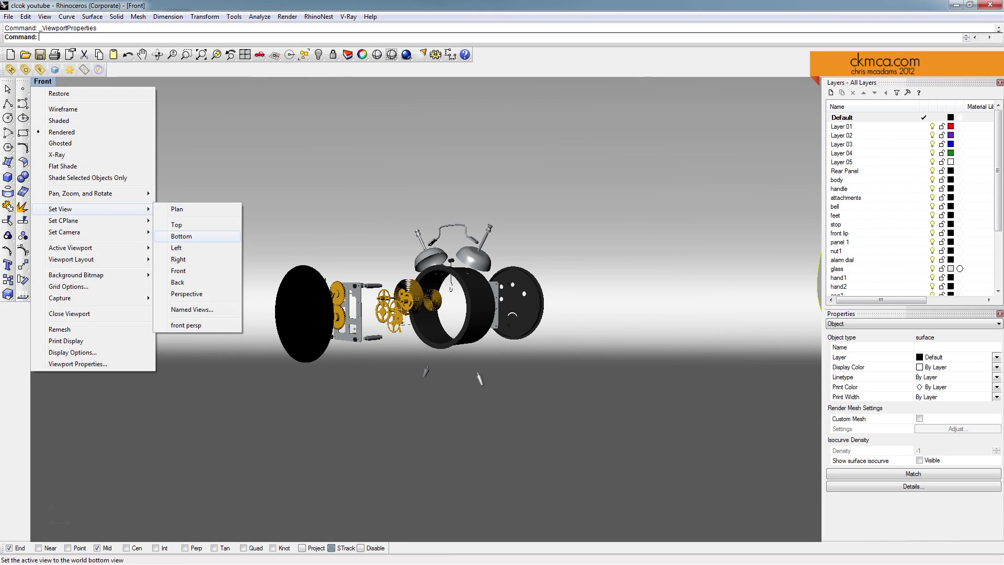
{"action": "left_click", "coordinate": [192, 309]}
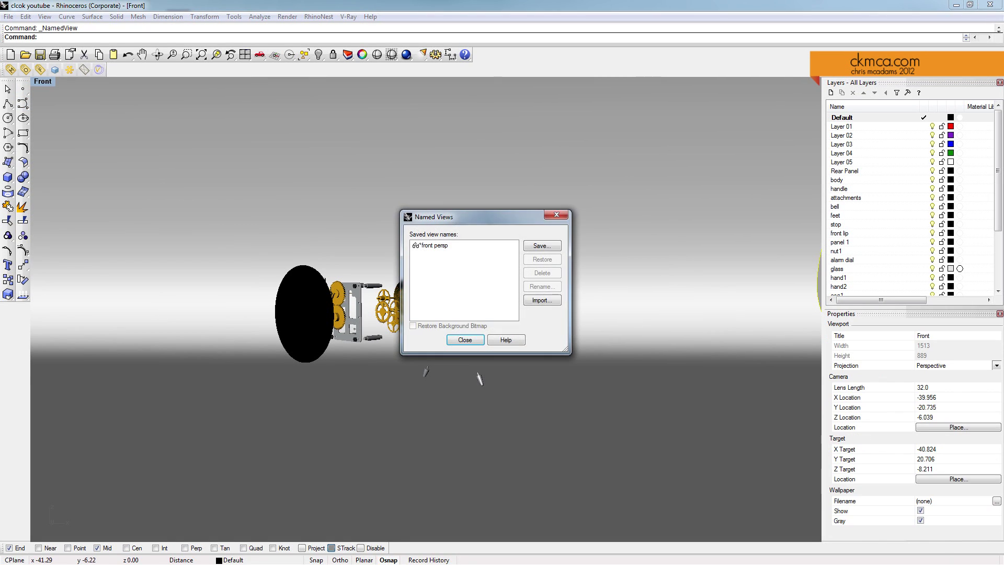
{"action": "left_click", "coordinate": [465, 339]}
{"action": "left_click", "coordinate": [43, 81]}
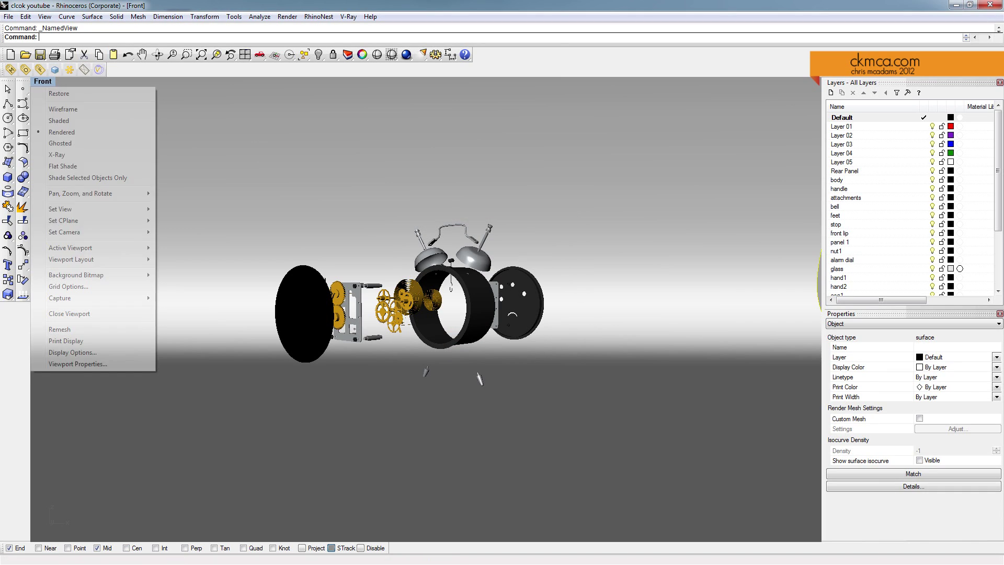
{"action": "mouse_move", "coordinate": [61, 208]}
{"action": "left_click", "coordinate": [192, 322]}
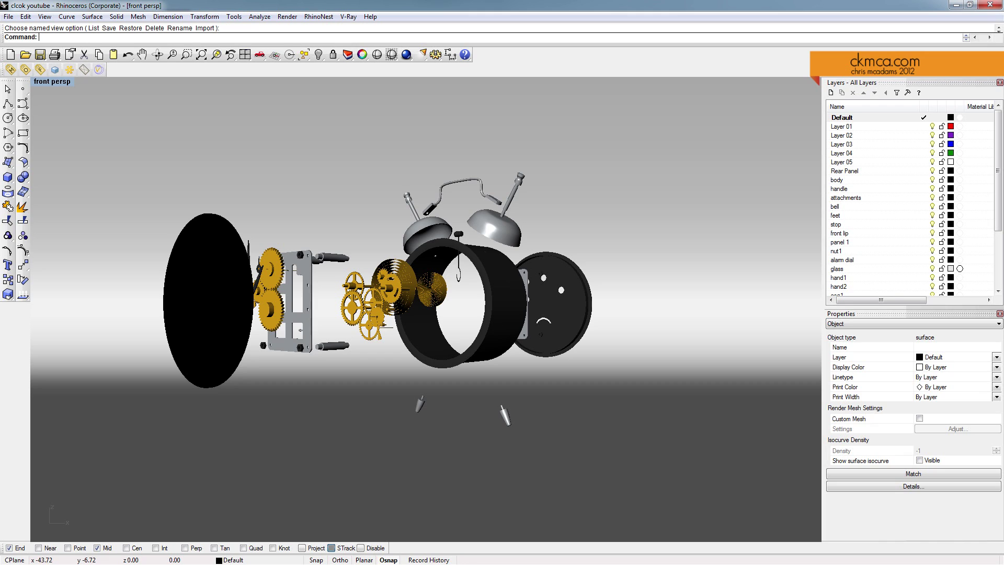
{"action": "key", "text": "ctrl+m"}
{"action": "key", "text": "Escape"}
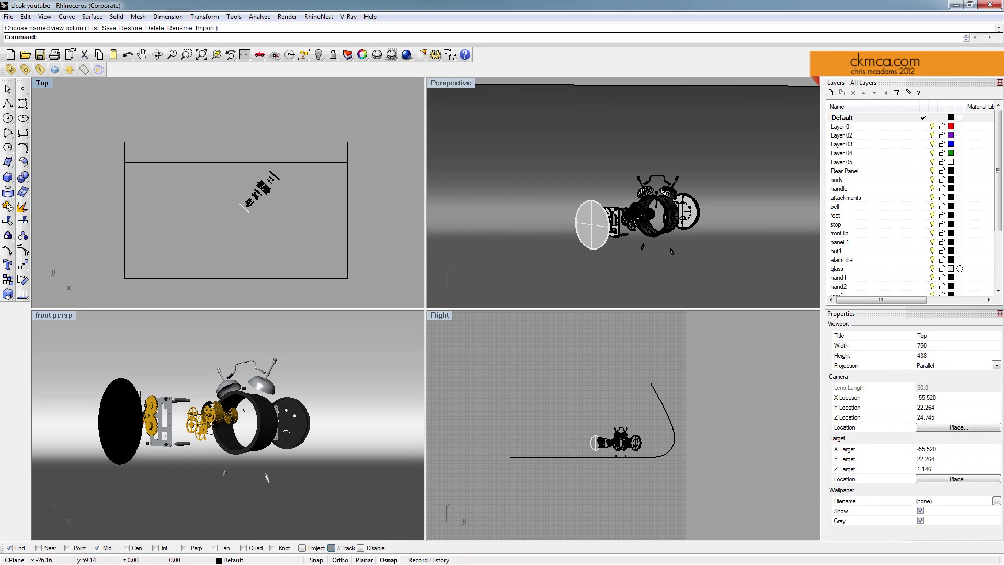
Create an upright rectangular light in the Right viewport, in front of and above the clock parts, with Ortho on.
{"action": "left_click", "coordinate": [260, 16]}
{"action": "mouse_move", "coordinate": [287, 17]}
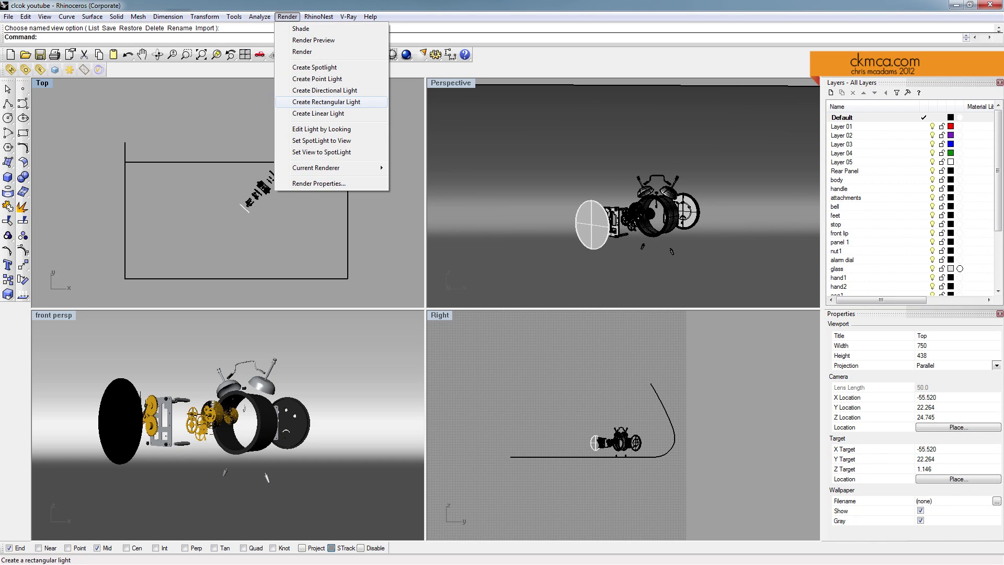
{"action": "key", "text": "Return"}
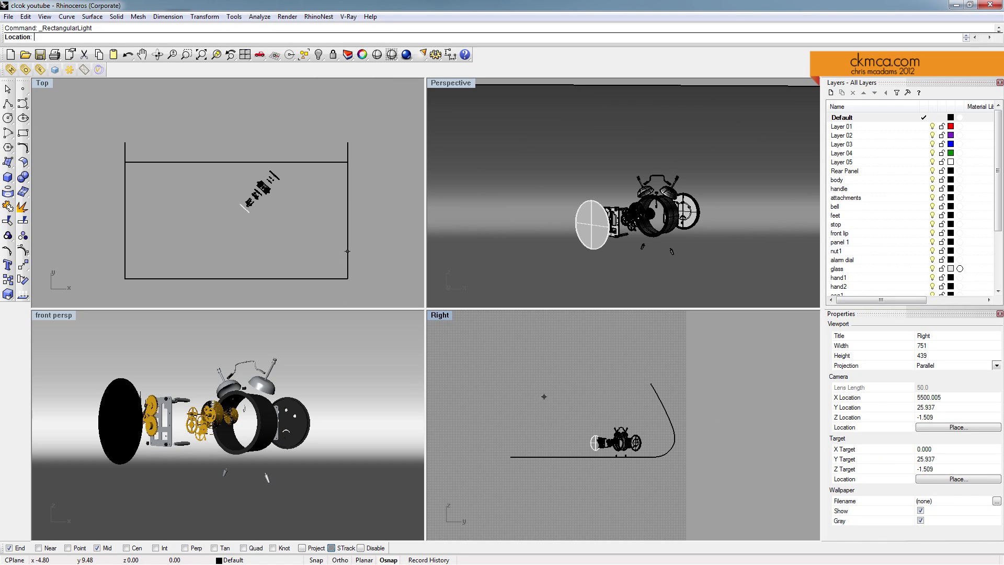
{"action": "right_click_drag", "start_coordinate": [544, 397], "coordinate": [530, 393]}
{"action": "left_click", "coordinate": [530, 391]}
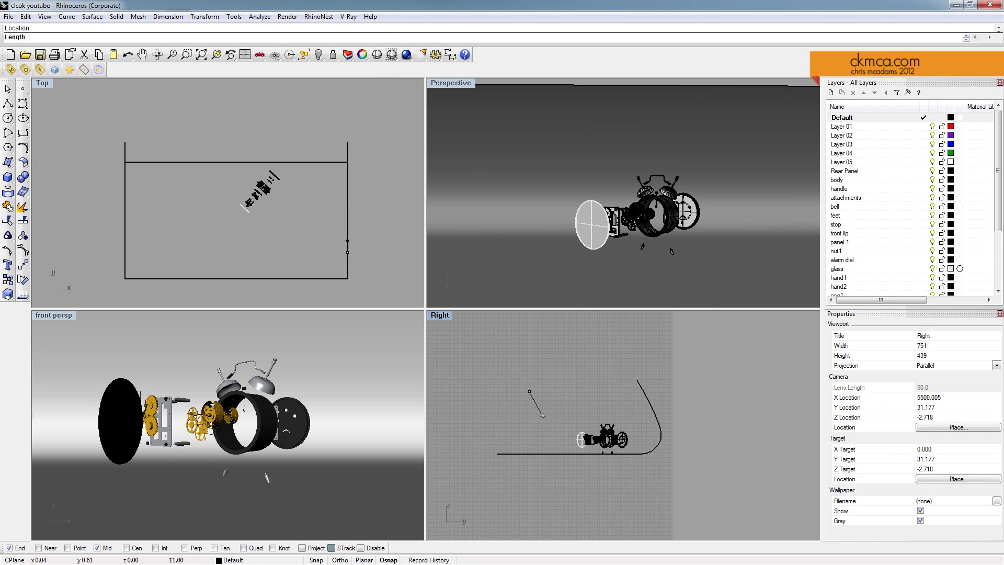
{"action": "key", "text": "F8"}
{"action": "left_click", "coordinate": [530, 437]}
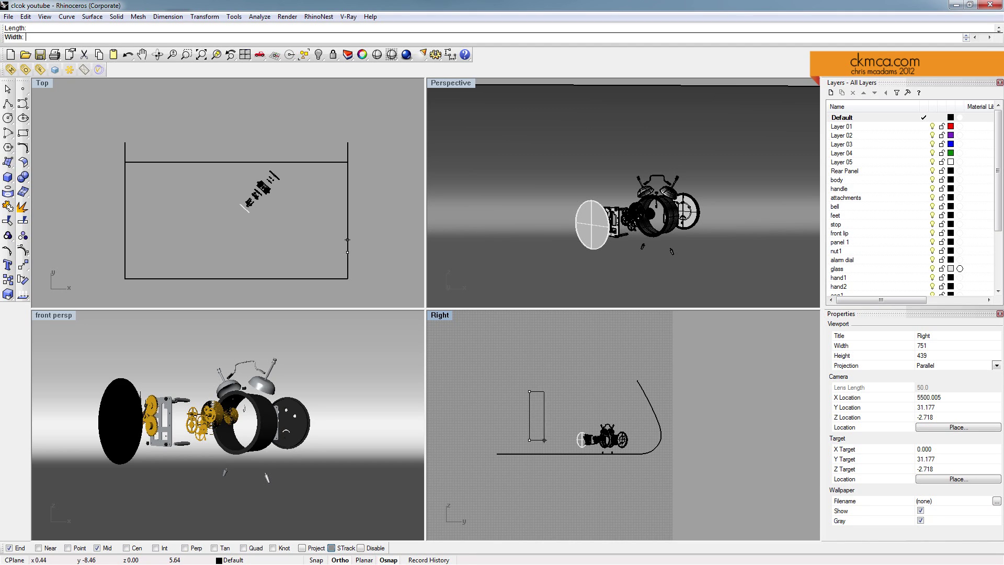
{"action": "left_click", "coordinate": [546, 437]}
Finish the rectangular light's width and rotate it in the Top viewport so it stands diagonally, facing the exploded clock.
{"action": "left_click", "coordinate": [547, 429]}
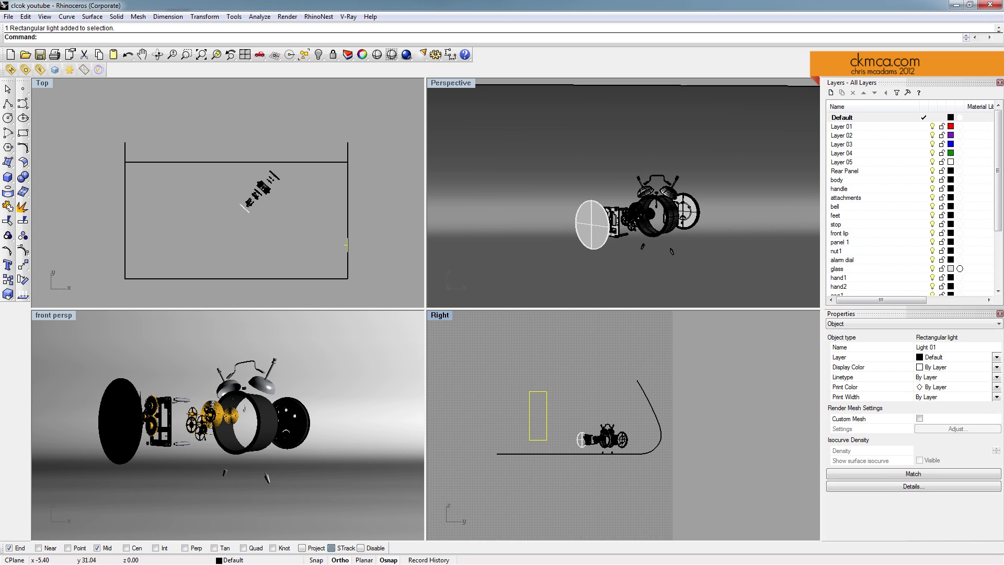
{"action": "right_click_drag", "start_coordinate": [355, 247], "coordinate": [333, 260]}
{"action": "scroll", "coordinate": [327, 266], "scroll_direction": "up", "scroll_amount": 6}
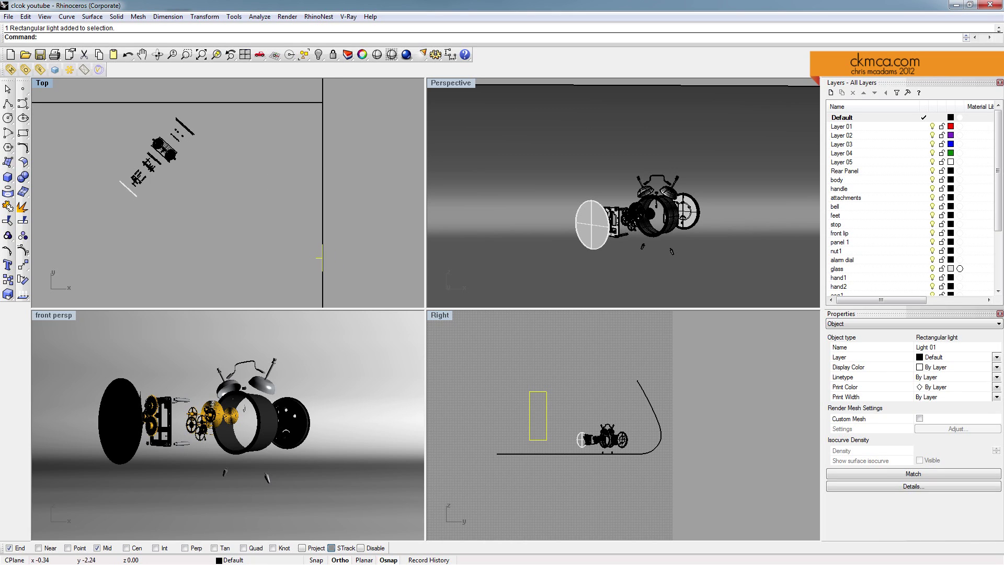
{"action": "type", "text": "rotate"}
{"action": "key", "text": "Return"}
{"action": "left_click", "coordinate": [316, 257]}
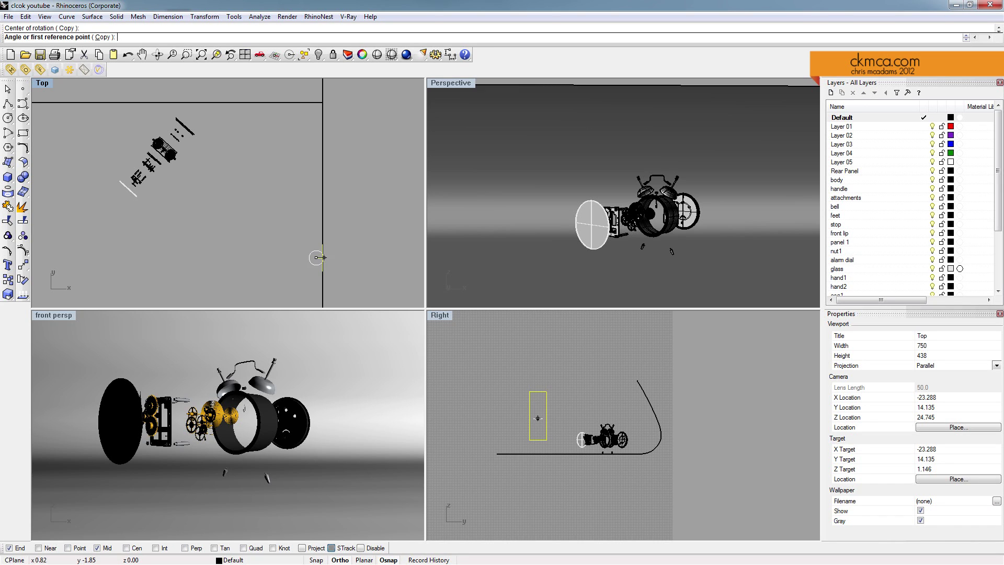
{"action": "left_click", "coordinate": [355, 258]}
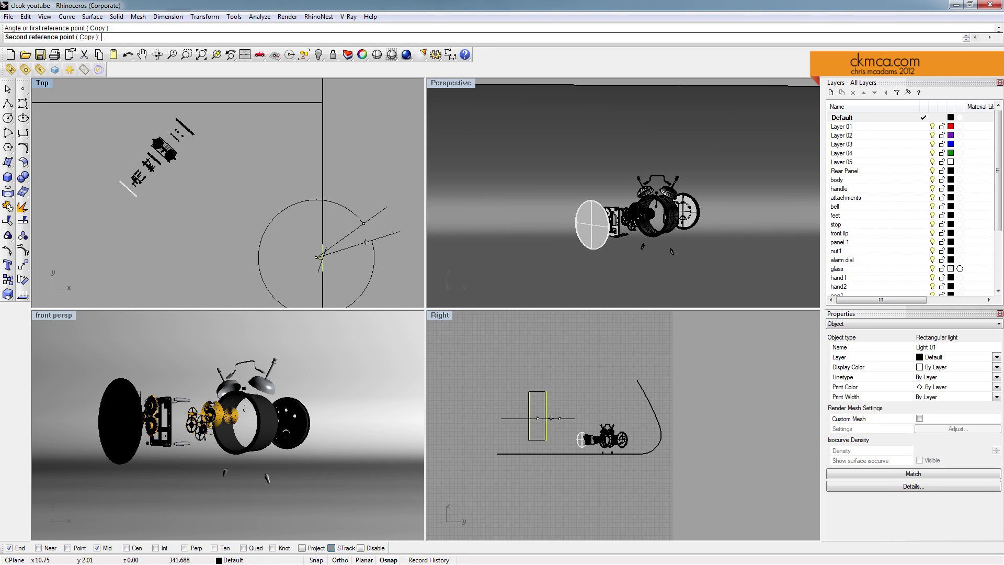
{"action": "left_click", "coordinate": [345, 285]}
Move the light in the Top viewport from the backdrop's side edge to a spot diagonally in front of the clock.
{"action": "type", "text": "Move"}
{"action": "key", "text": "Return"}
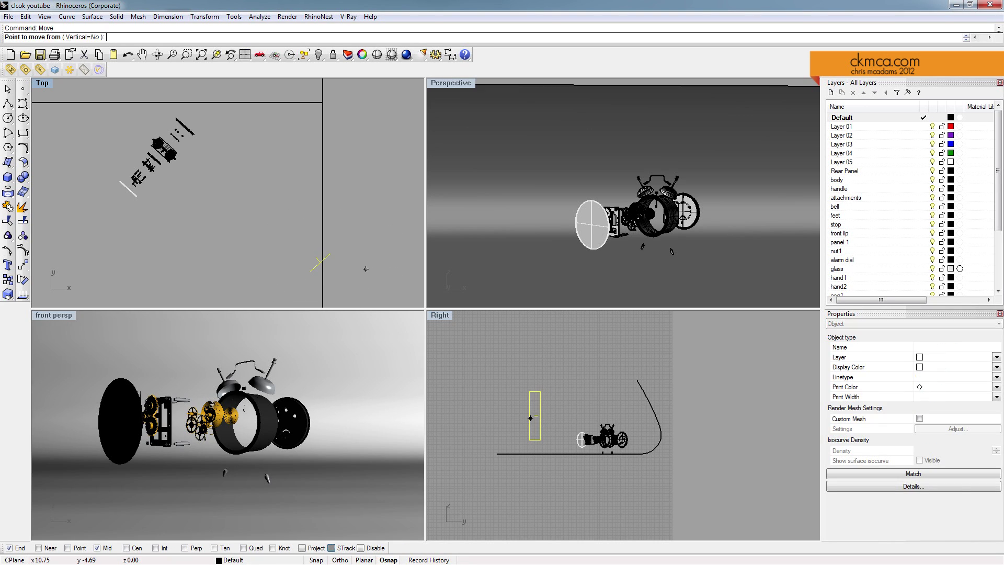
{"action": "left_click", "coordinate": [317, 272]}
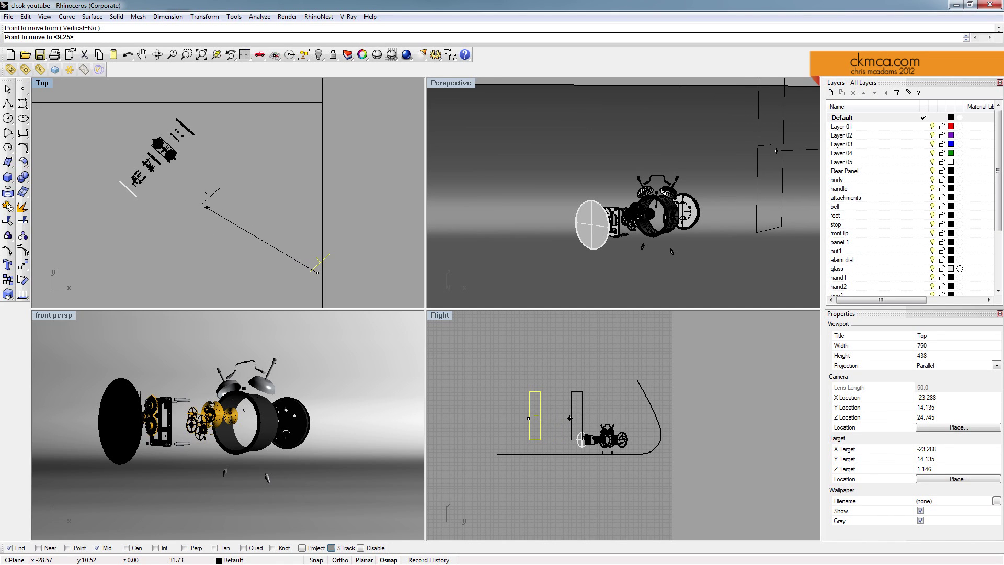
{"action": "left_click", "coordinate": [207, 208]}
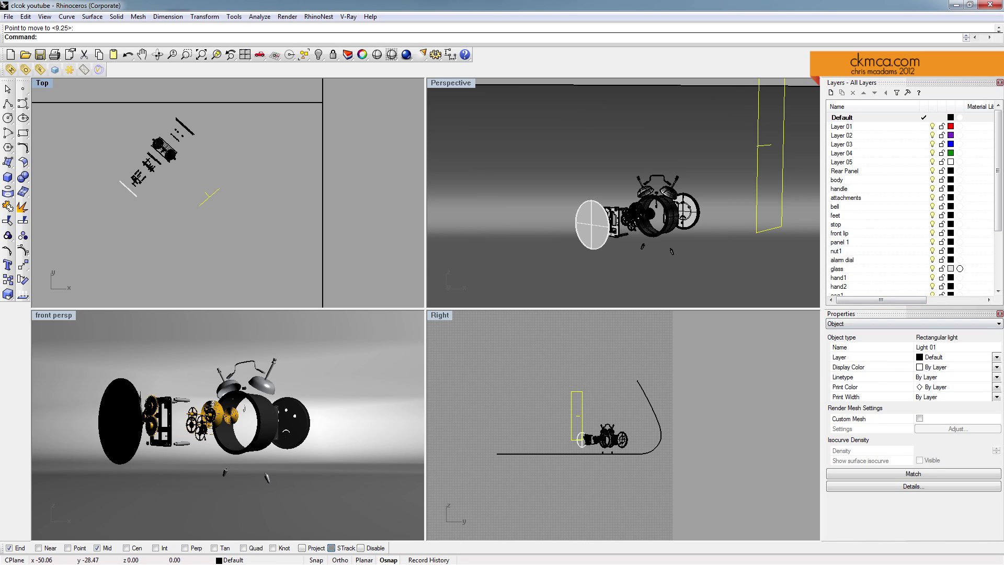
Change the light's color to pale cyan (RGB 195, 253, 250) and deselect the light.
{"action": "left_click", "coordinate": [914, 323]}
{"action": "left_click", "coordinate": [914, 340]}
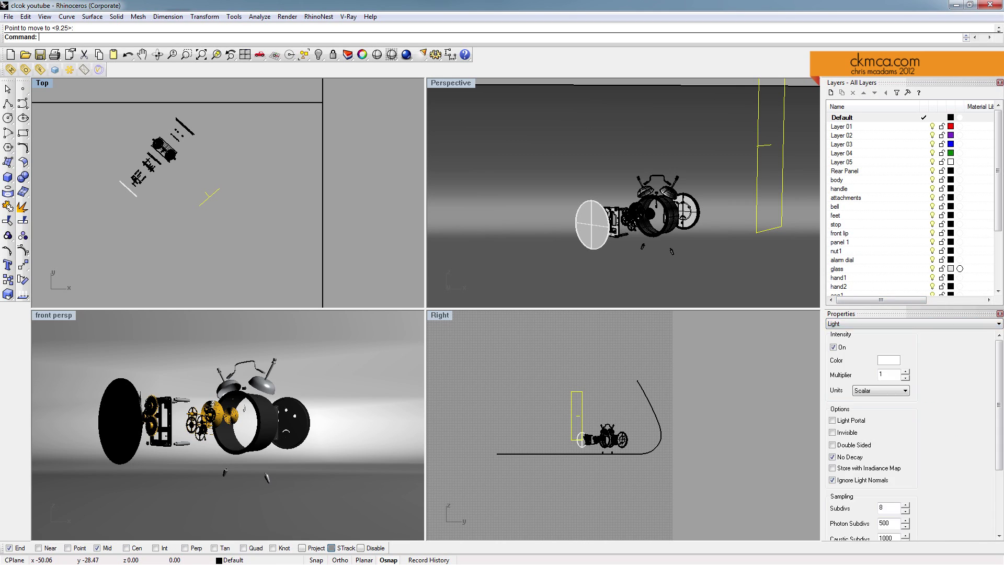
{"action": "left_click", "coordinate": [888, 360]}
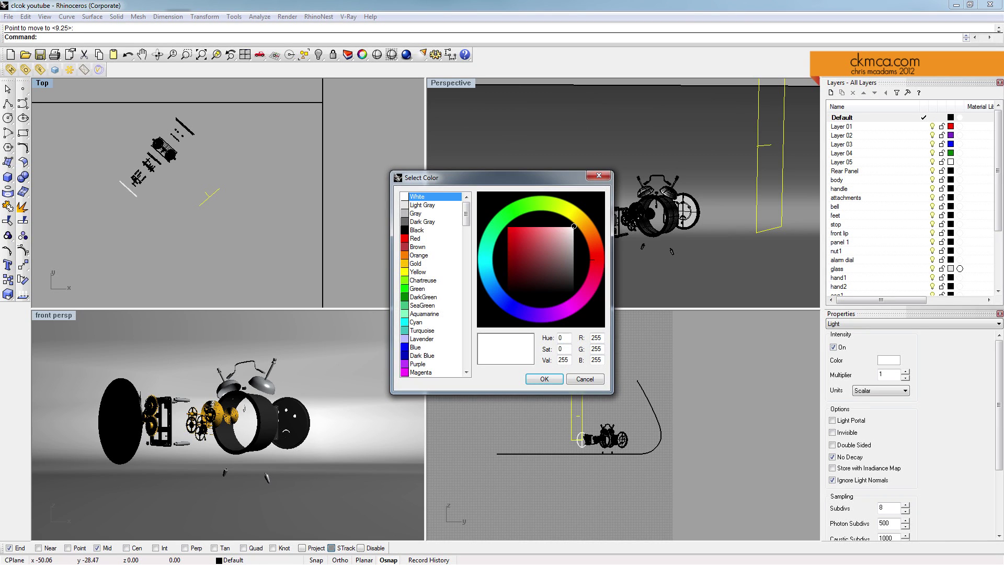
{"action": "left_click", "coordinate": [487, 256]}
{"action": "left_click_drag", "start_coordinate": [555, 239], "coordinate": [557, 226]}
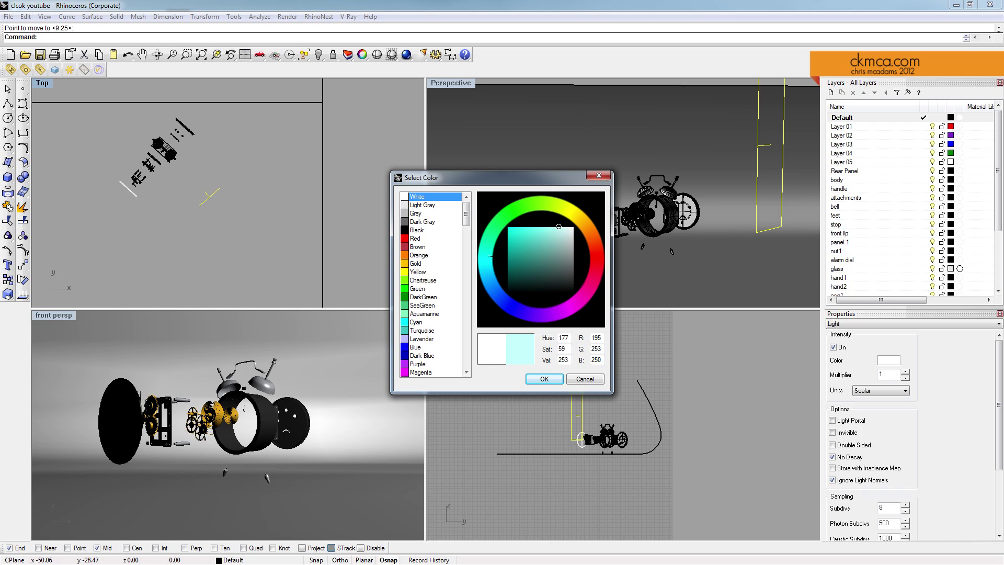
{"action": "left_click", "coordinate": [544, 379]}
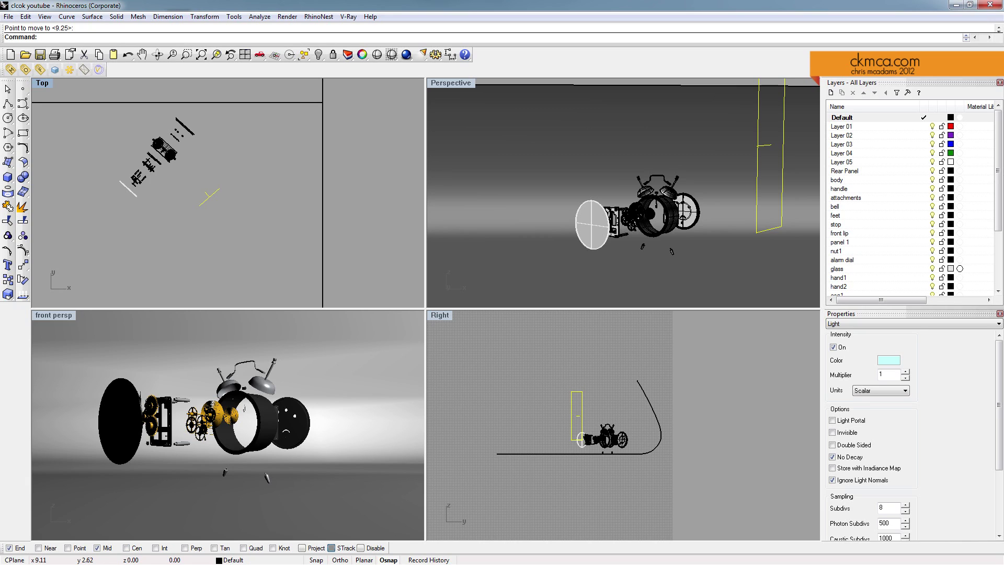
{"action": "key", "text": "Escape"}
Tilt the light with Rotate3D about an axis drawn along its width in the Top viewport, leaning its upper end toward the backdrop.
{"action": "type", "text": "Rotate"}
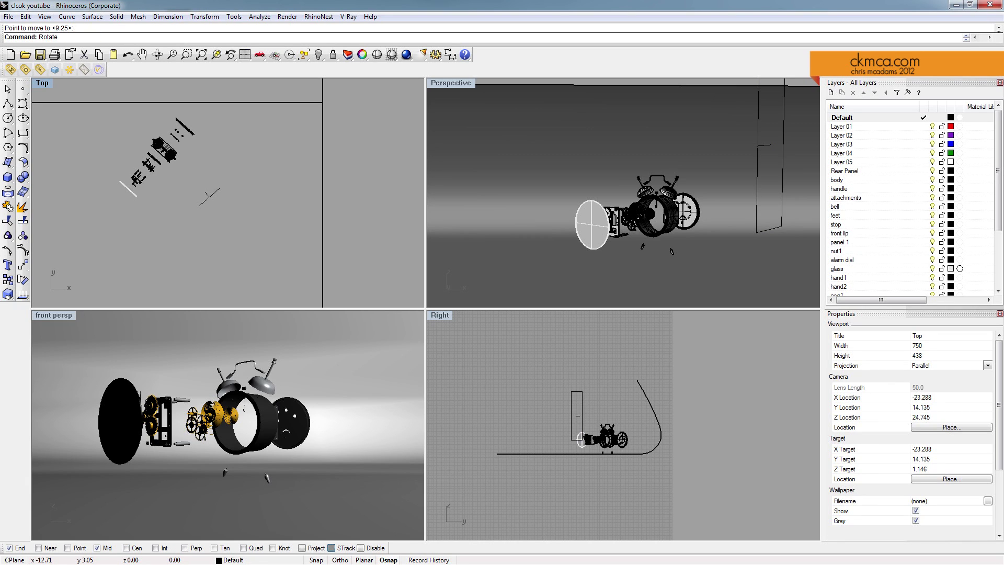
{"action": "type", "text": "3D"}
{"action": "key", "text": "Return"}
{"action": "left_click", "coordinate": [208, 196]}
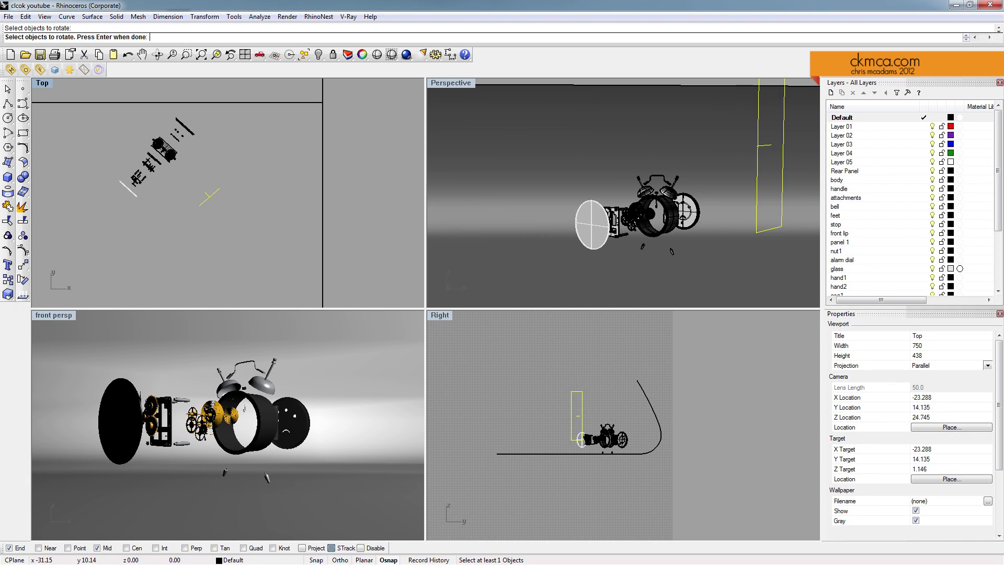
{"action": "key", "text": "Return"}
{"action": "left_click", "coordinate": [191, 210]}
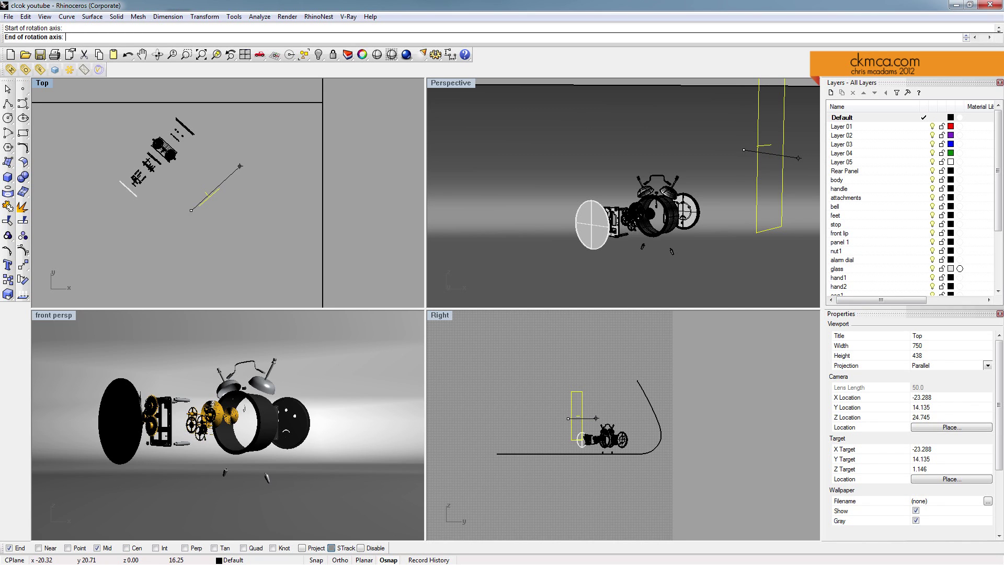
{"action": "left_click", "coordinate": [242, 167]}
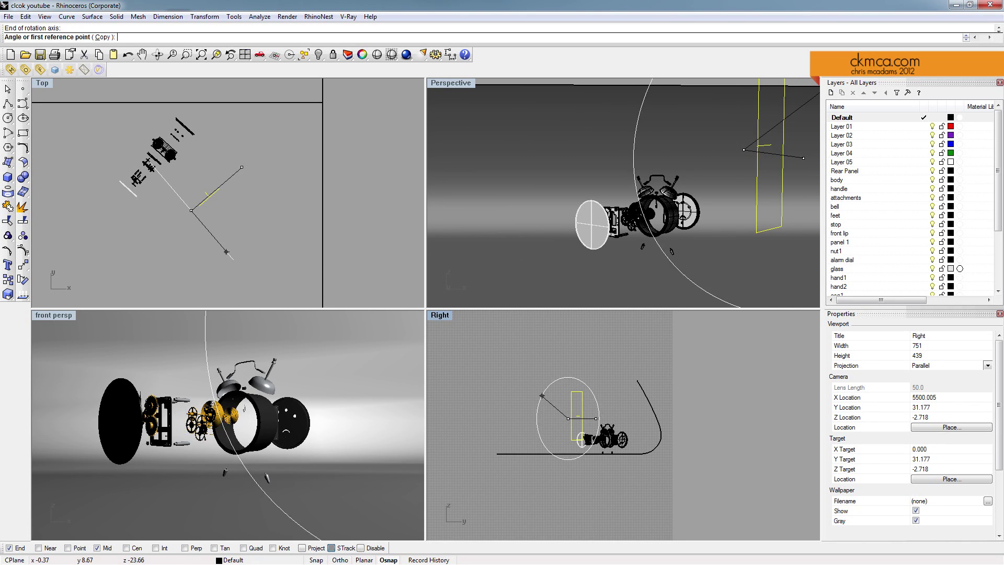
{"action": "left_click", "coordinate": [542, 396]}
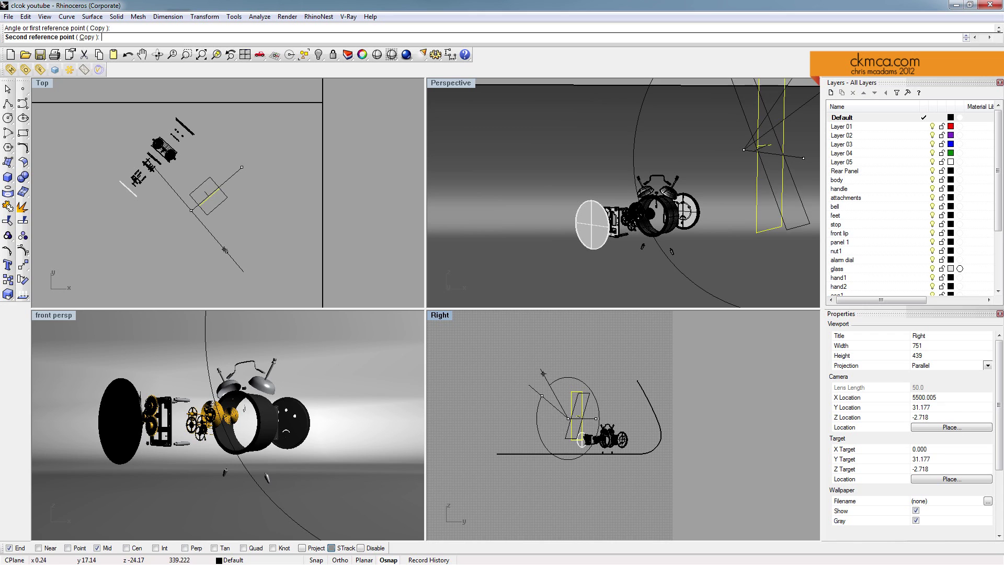
{"action": "left_click", "coordinate": [543, 375]}
Copy the tilted light to the opposite side of the exploded clock in the Top viewport.
{"action": "right_click_drag", "start_coordinate": [627, 199], "coordinate": [580, 160]}
{"action": "scroll", "coordinate": [638, 193], "scroll_direction": "down", "scroll_amount": 4}
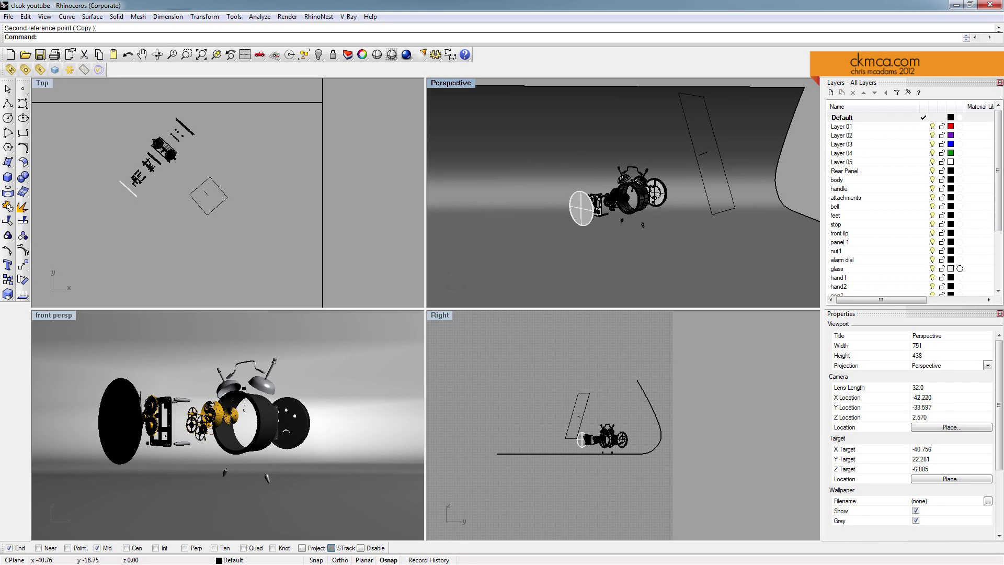
{"action": "left_click", "coordinate": [717, 144]}
{"action": "type", "text": "Cop"}
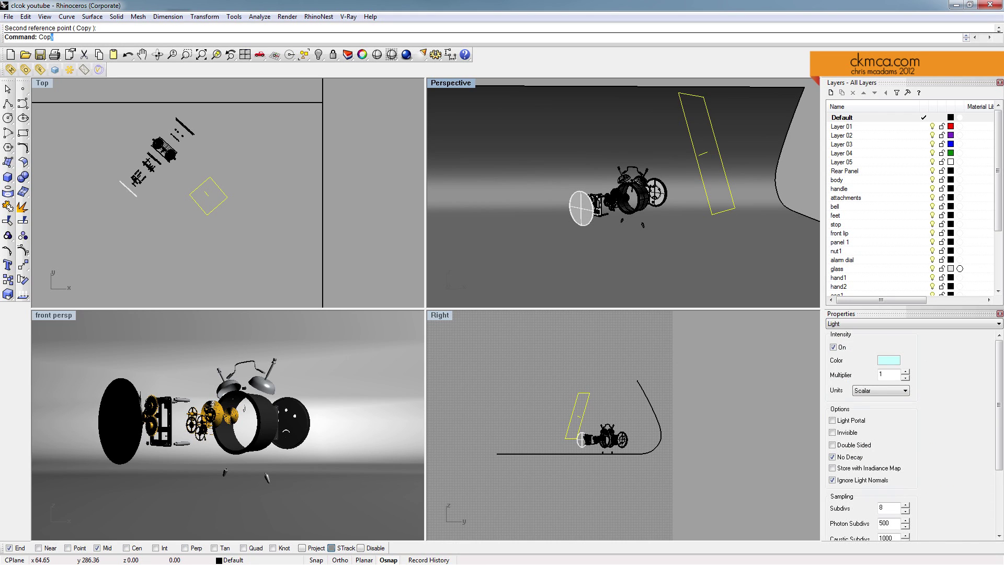
{"action": "type", "text": "y"}
{"action": "key", "text": "Return"}
{"action": "right_click_drag", "start_coordinate": [240, 226], "coordinate": [298, 233]}
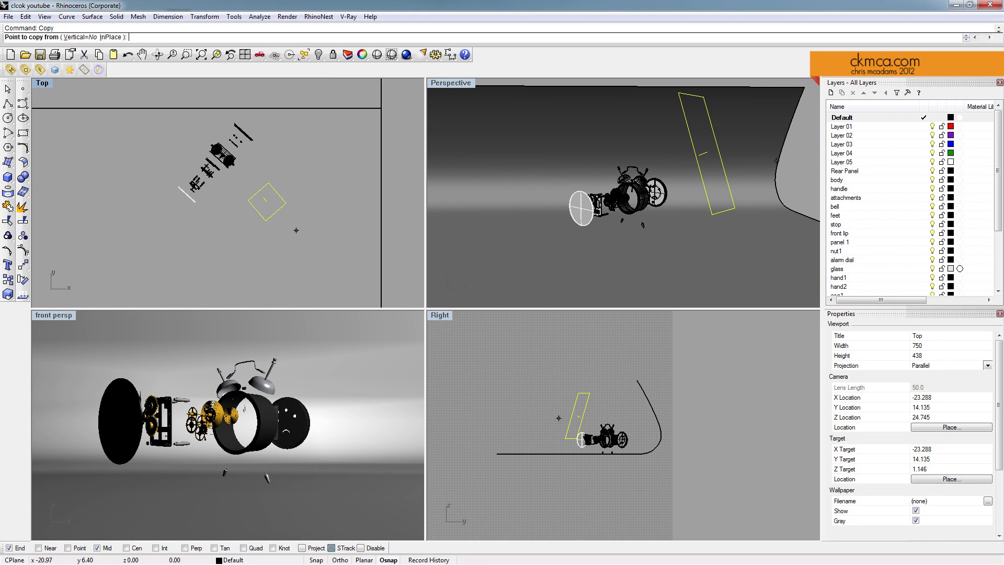
{"action": "left_click", "coordinate": [291, 221]}
{"action": "left_click", "coordinate": [123, 227]}
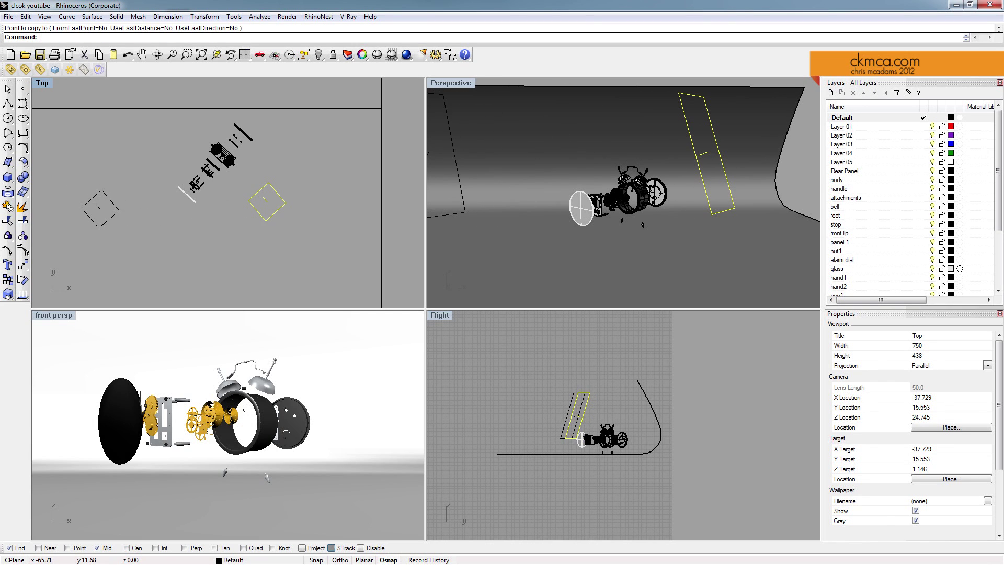
{"action": "key", "text": "Return"}
Rotate the copied light clockwise about its center in the Top viewport so it faces the clock.
{"action": "type", "text": "Rotate"}
{"action": "key", "text": "Return"}
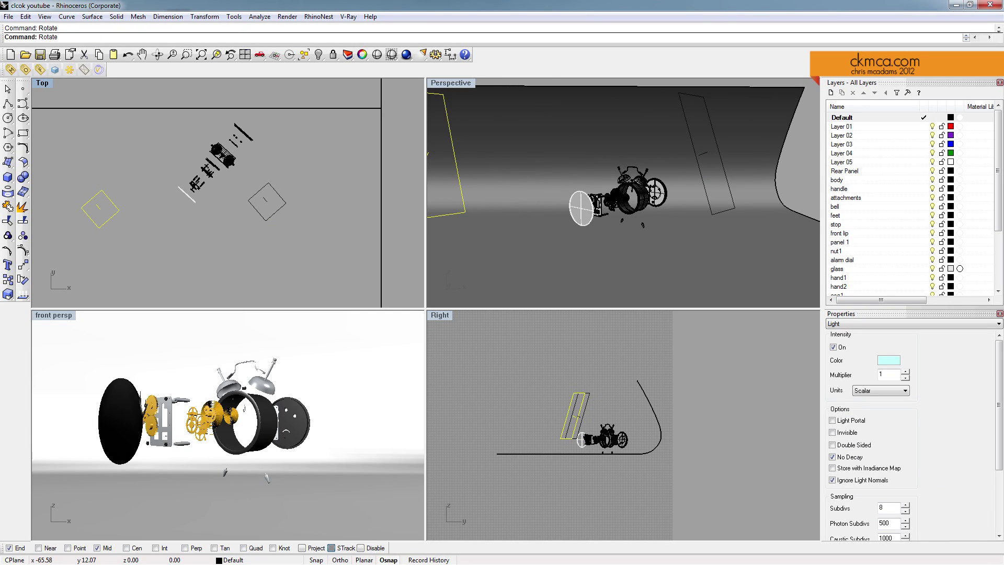
{"action": "left_click", "coordinate": [99, 211]}
{"action": "left_click", "coordinate": [129, 169]}
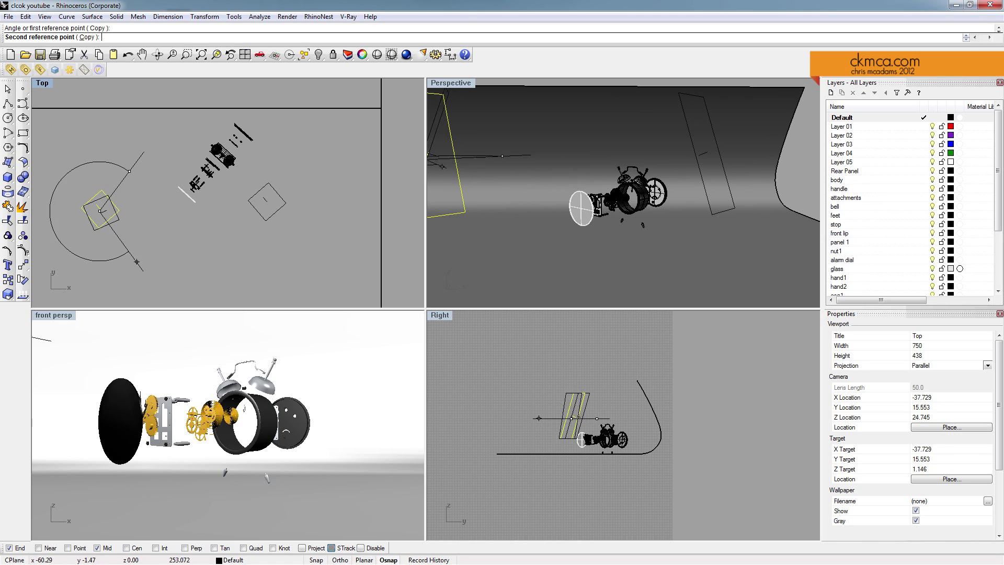
{"action": "left_click", "coordinate": [136, 253]}
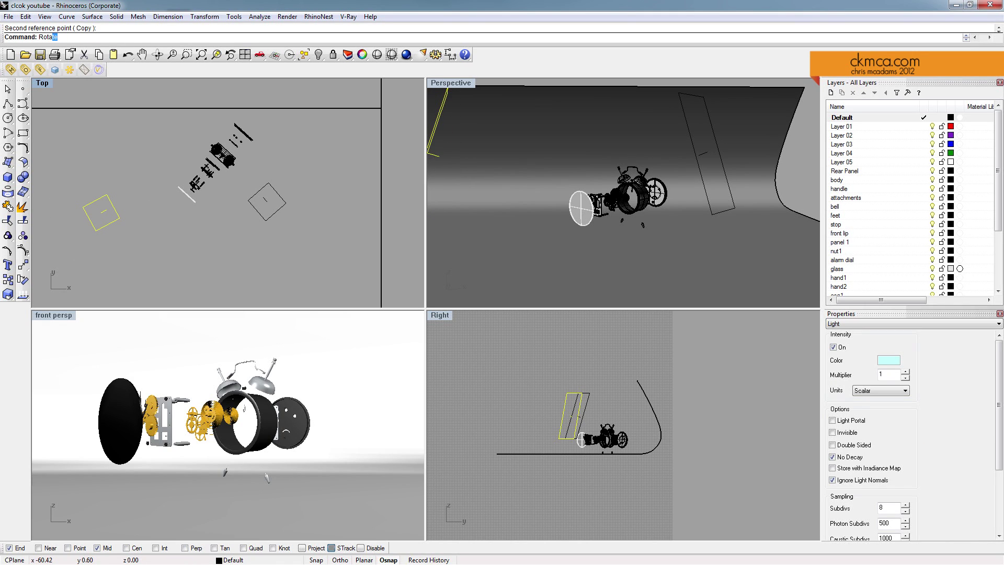
Tilt the copied light further with Rotate3D about an axis drawn diagonally beside it in the Top viewport.
{"action": "type", "text": "3D"}
{"action": "key", "text": "Return"}
{"action": "left_click", "coordinate": [82, 185]}
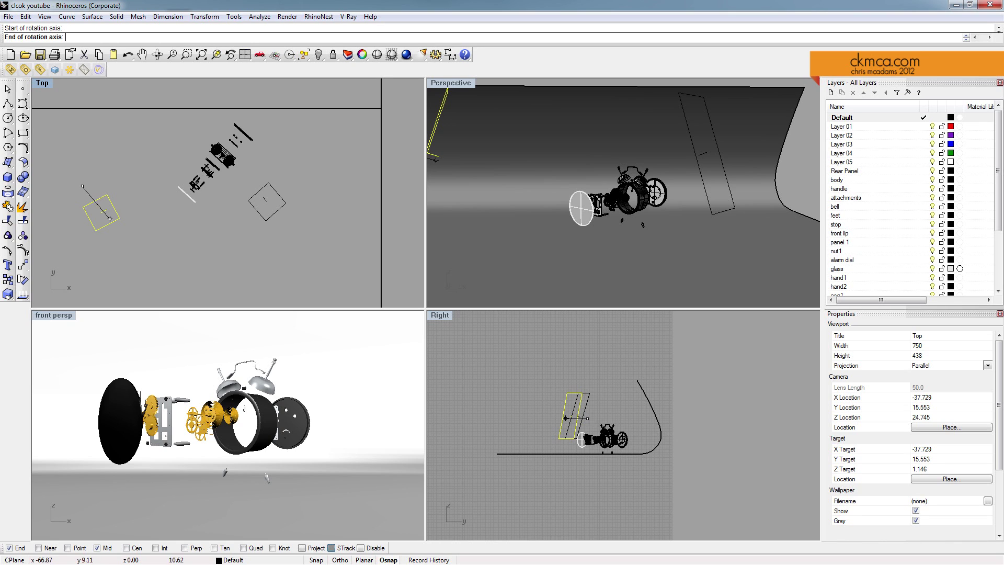
{"action": "left_click", "coordinate": [118, 248]}
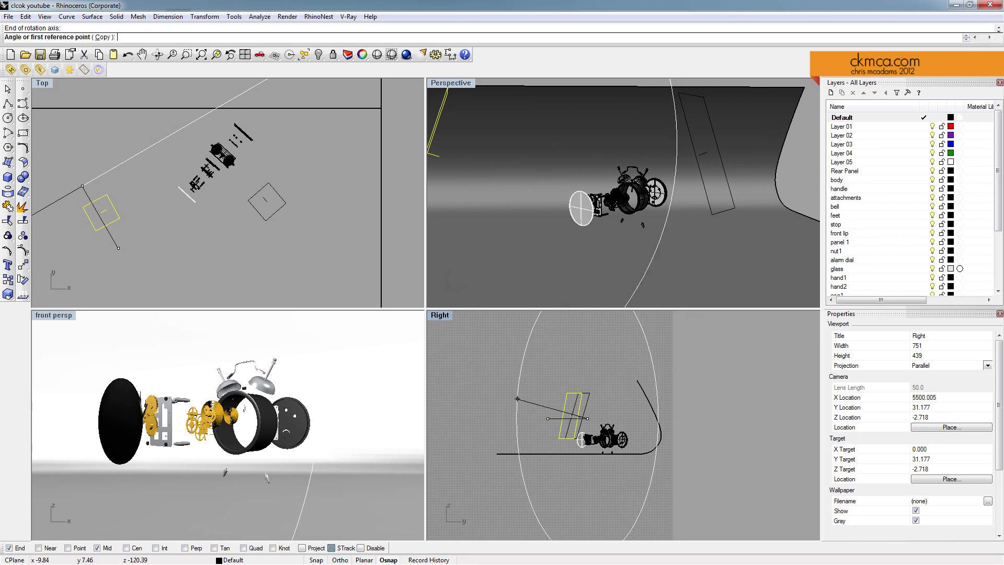
{"action": "left_click", "coordinate": [529, 392]}
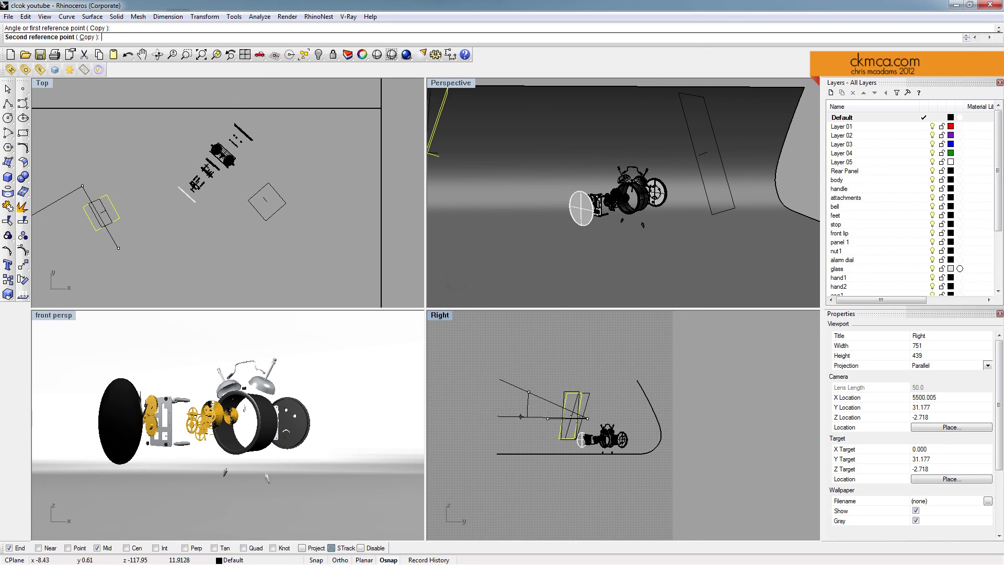
{"action": "left_click", "coordinate": [533, 366]}
Rotate the copied light slightly counterclockwise about its center in the Top viewport to refine its aim at the clock.
{"action": "right_click_drag", "start_coordinate": [577, 196], "coordinate": [624, 222]}
{"action": "key", "text": "Left"}
{"action": "key", "text": "Left"}
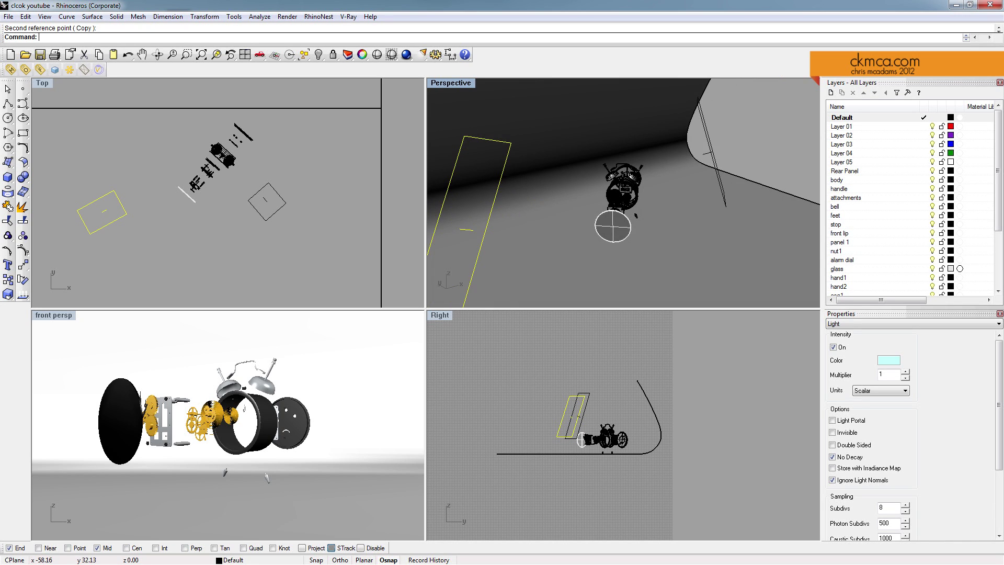
{"action": "key", "text": "Return"}
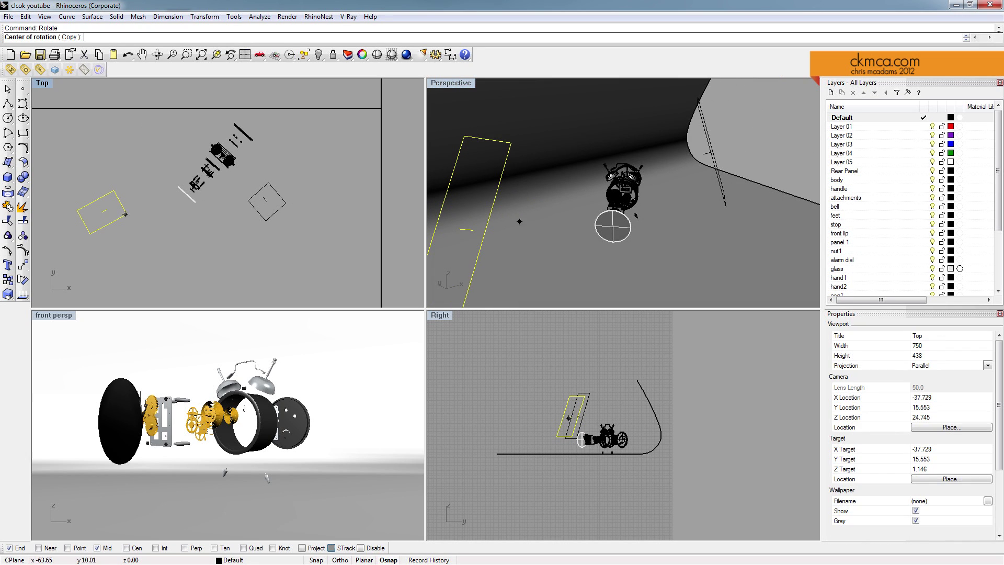
{"action": "left_click", "coordinate": [99, 208]}
{"action": "left_click", "coordinate": [120, 234]}
{"action": "left_click", "coordinate": [131, 214]}
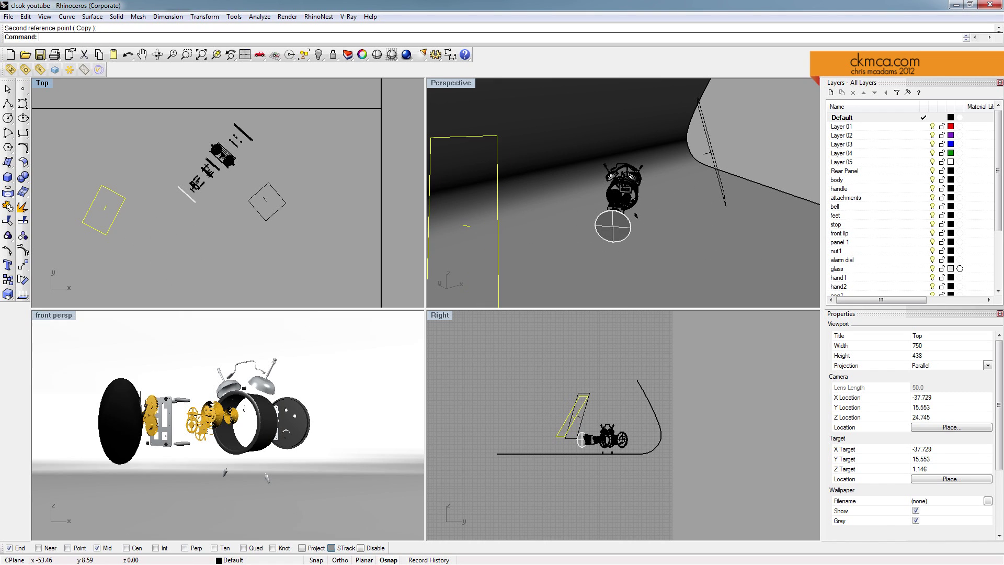
Move the copied light closer to the clock and toward the backdrop in the Top viewport.
{"action": "scroll", "coordinate": [654, 210], "scroll_direction": "down", "scroll_amount": 4}
{"action": "right_click_drag", "start_coordinate": [653, 210], "coordinate": [569, 192]}
{"action": "key", "text": "Return"}
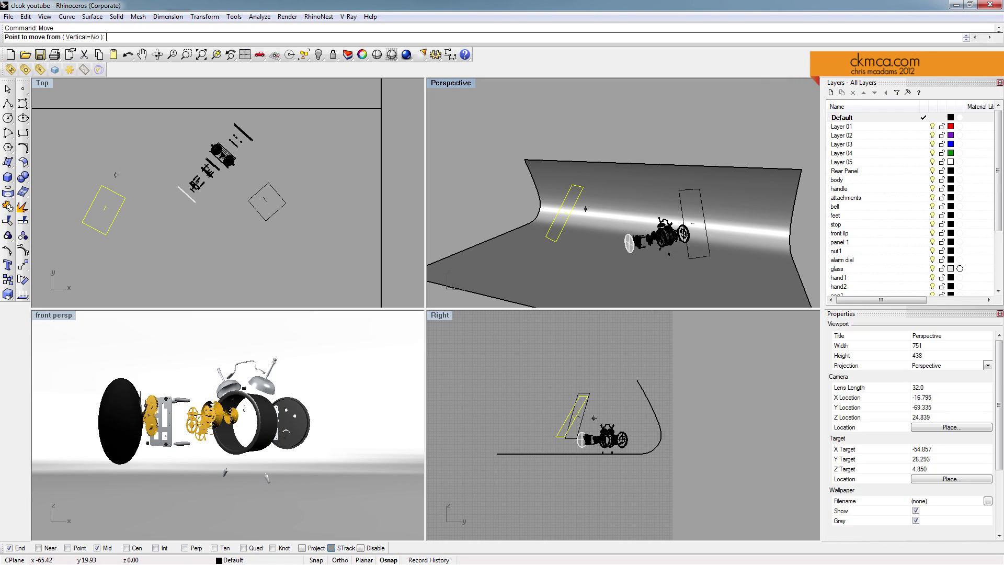
{"action": "left_click", "coordinate": [157, 249]}
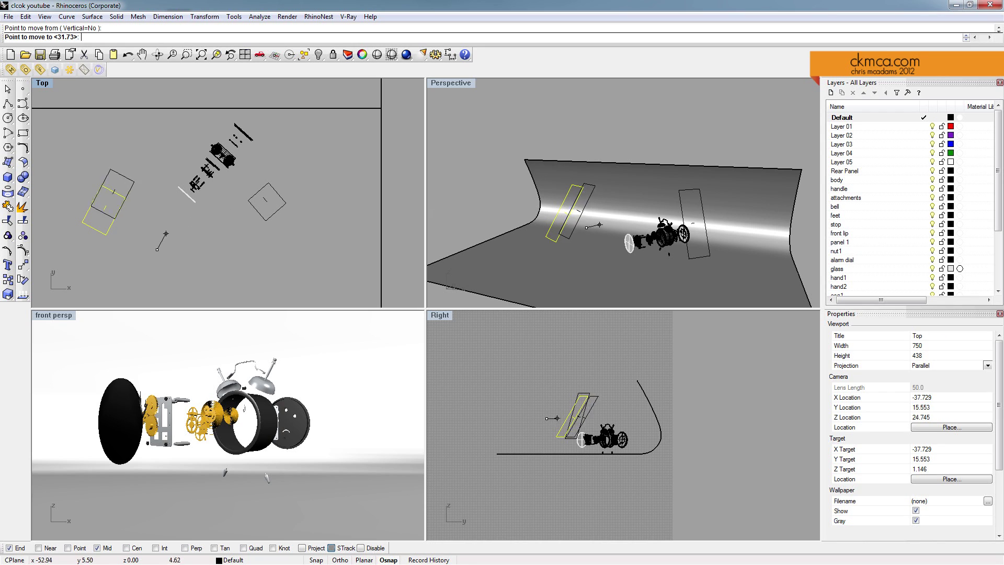
{"action": "left_click", "coordinate": [188, 210]}
Change the copied light's color to pale pink (RGB 255, 200, 205) and deselect the light.
{"action": "right_click_drag", "start_coordinate": [602, 219], "coordinate": [617, 217]}
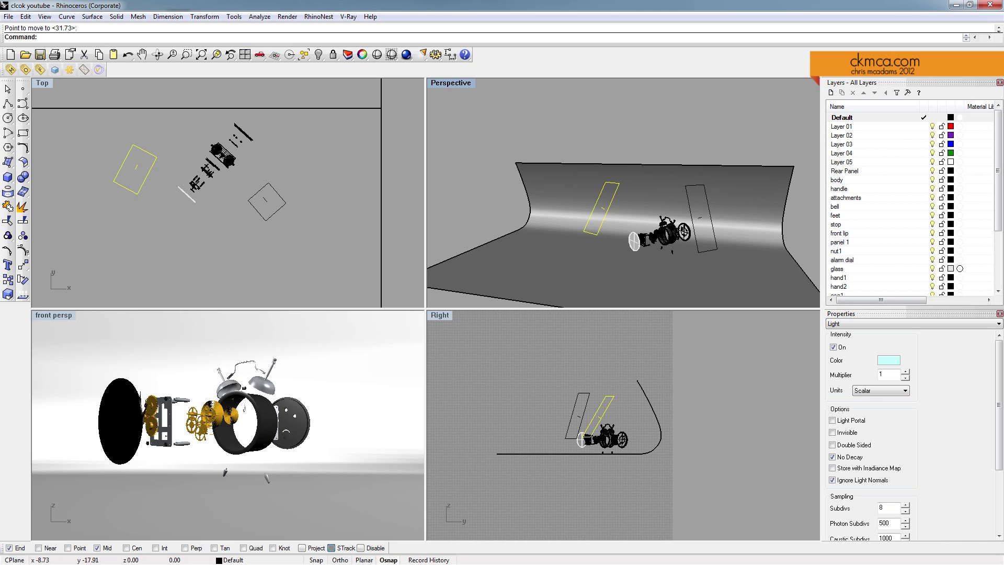
{"action": "left_click", "coordinate": [888, 360]}
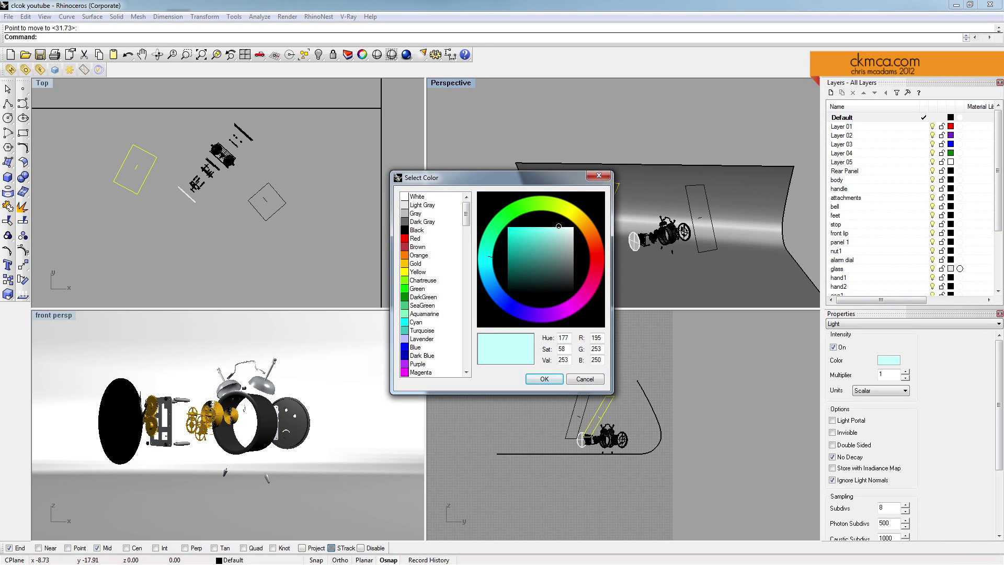
{"action": "left_click", "coordinate": [573, 227]}
{"action": "left_click_drag", "start_coordinate": [589, 230], "coordinate": [597, 264]}
{"action": "left_click_drag", "start_coordinate": [545, 230], "coordinate": [563, 226]}
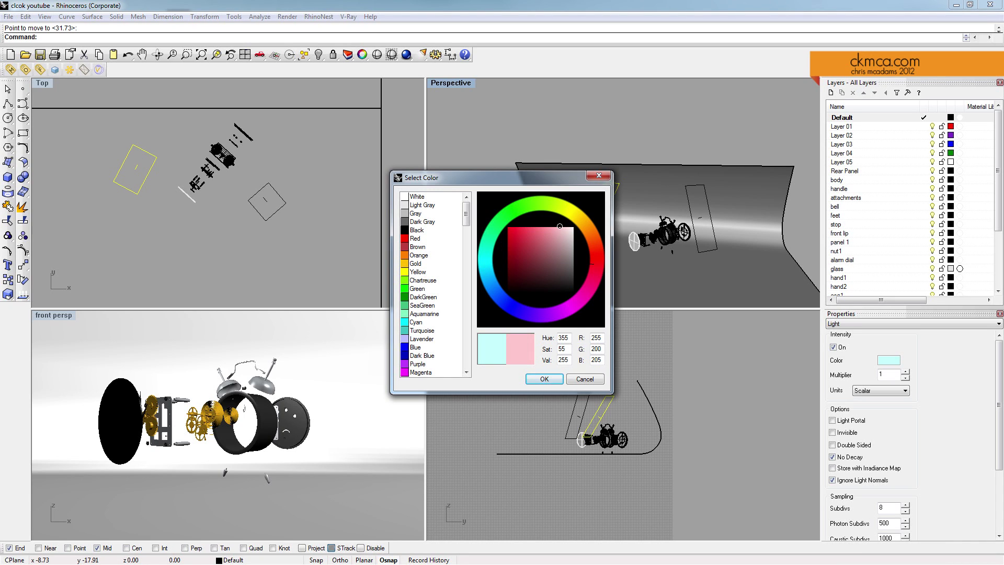
{"action": "left_click", "coordinate": [544, 378]}
{"action": "key", "text": "Escape"}
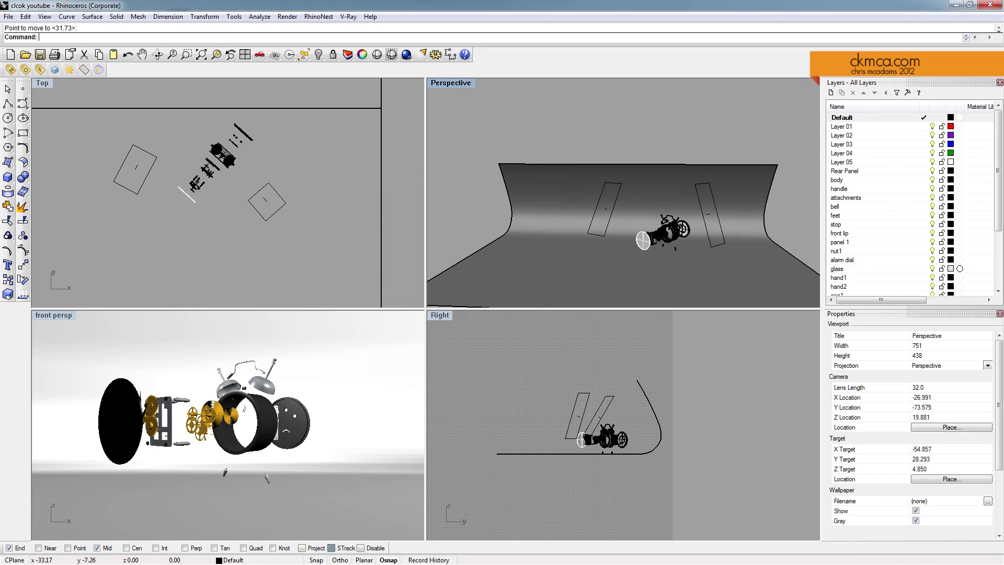
Maximize the front persp viewport and restore the V-Ray render options to their defaults, collapsing the expanded option sections.
{"action": "right_click_drag", "start_coordinate": [695, 233], "coordinate": [697, 231]}
{"action": "double_click", "coordinate": [53, 315]}
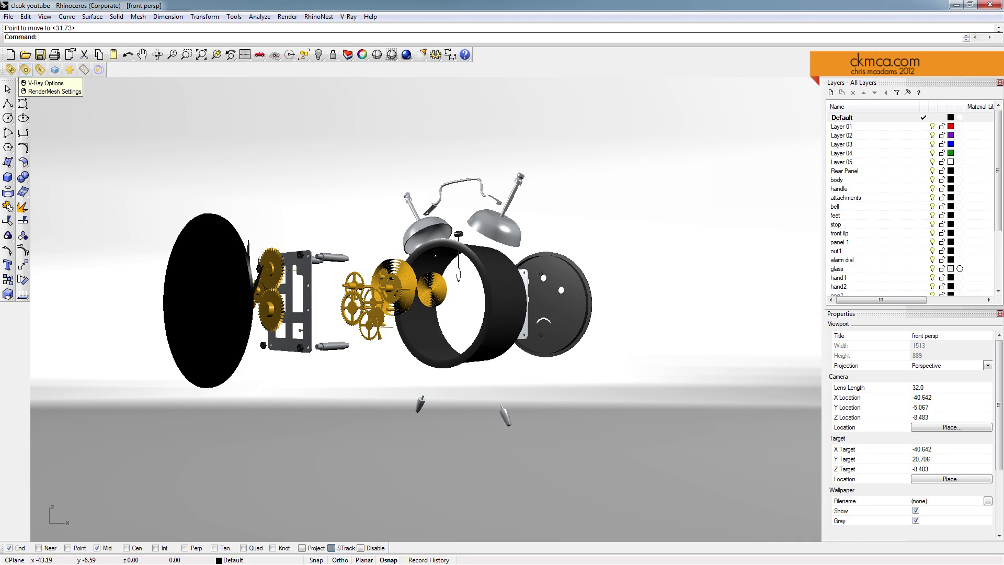
{"action": "left_click", "coordinate": [25, 69]}
{"action": "left_click", "coordinate": [534, 61]}
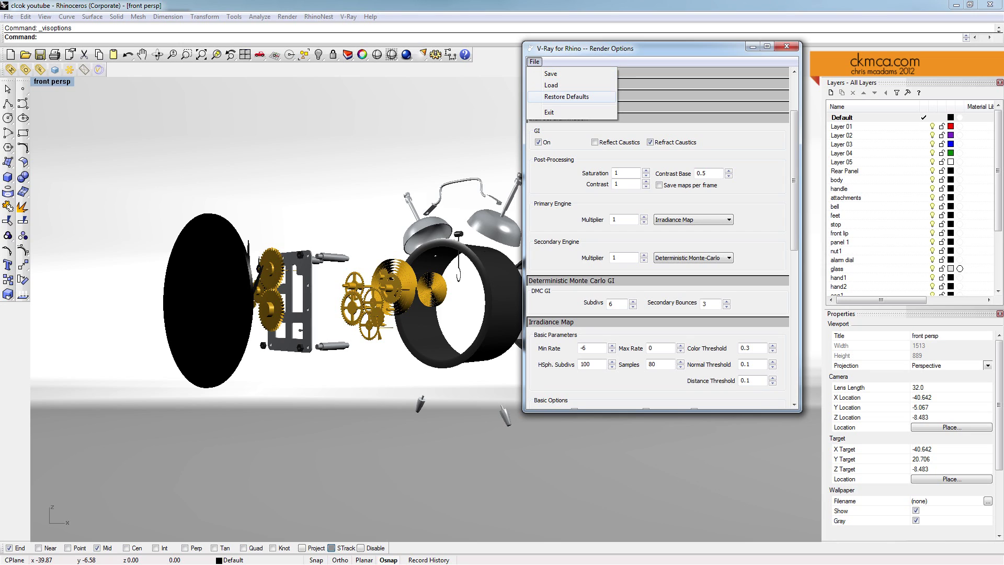
{"action": "left_click", "coordinate": [567, 97]}
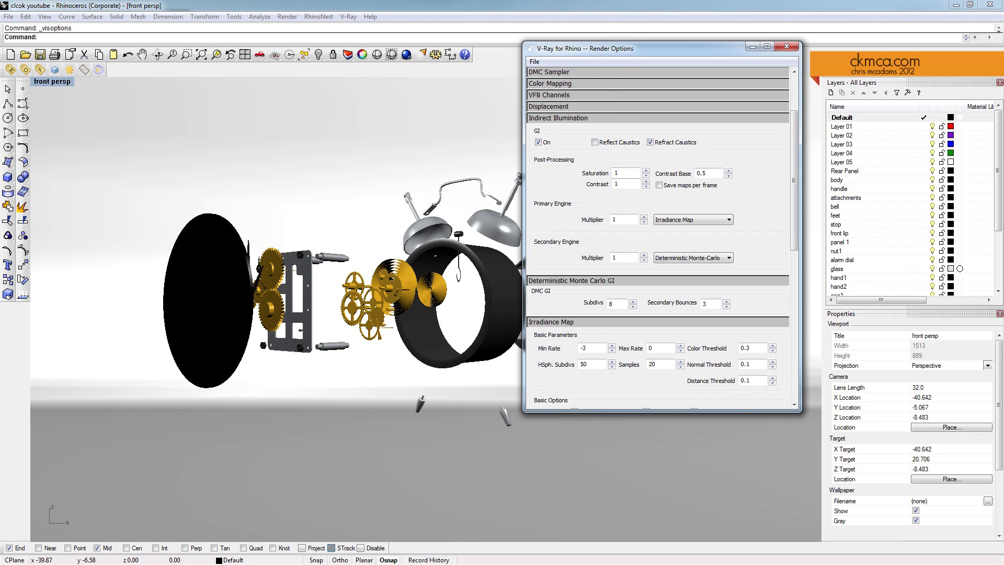
{"action": "left_click", "coordinate": [534, 62]}
{"action": "left_click", "coordinate": [566, 97]}
{"action": "left_click", "coordinate": [558, 118]}
{"action": "left_click", "coordinate": [552, 170]}
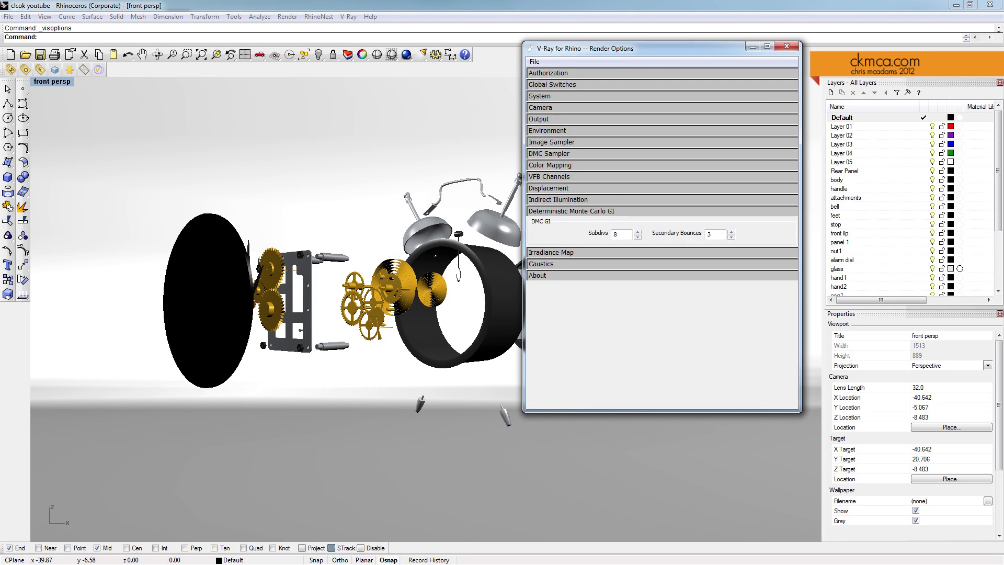
{"action": "left_click", "coordinate": [571, 211]}
Switch off the physical camera in the V-Ray options and test render the front persp view at 320 x 240.
{"action": "left_click", "coordinate": [541, 108]}
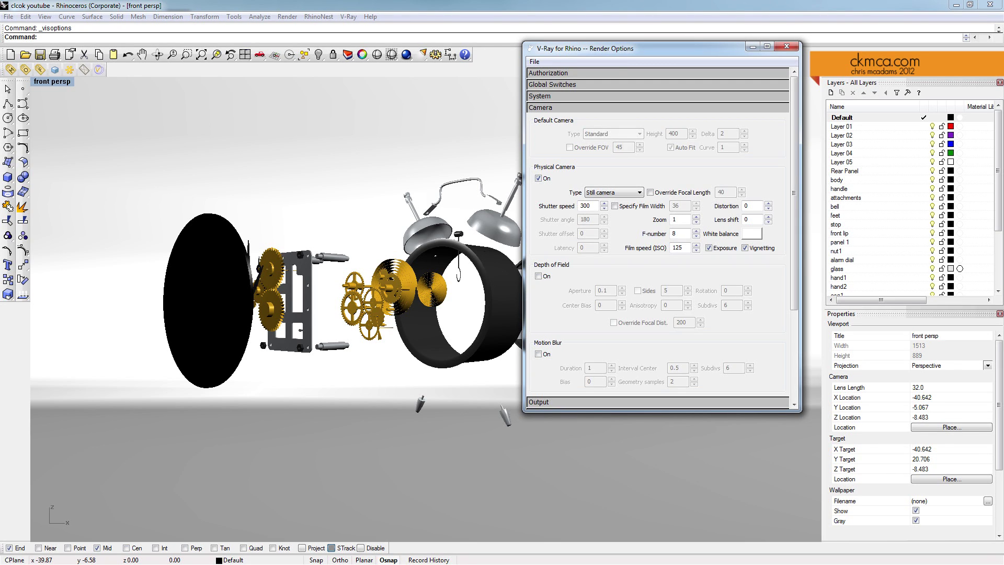
{"action": "left_click", "coordinate": [538, 178]}
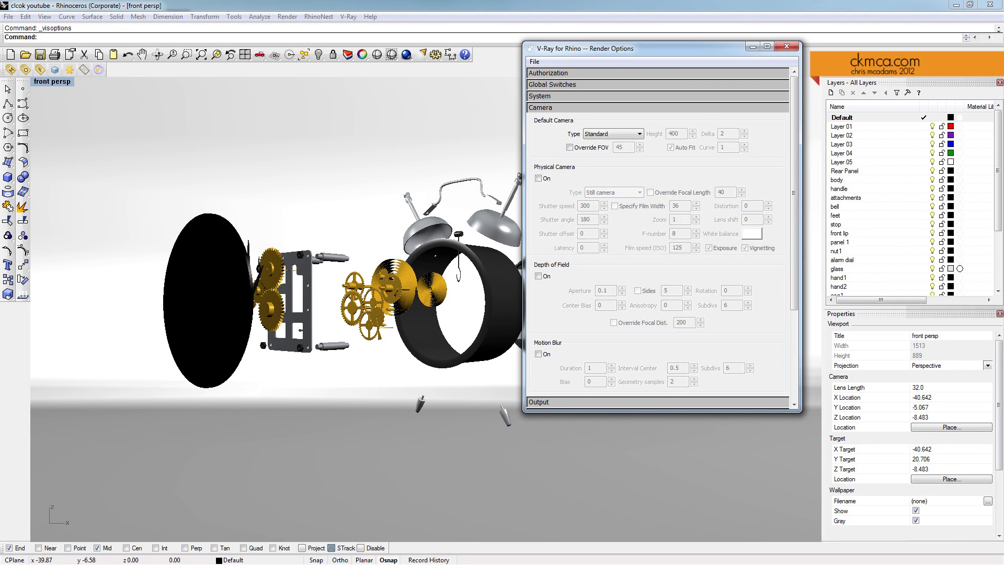
{"action": "left_click", "coordinate": [540, 107]}
{"action": "left_click", "coordinate": [539, 119]}
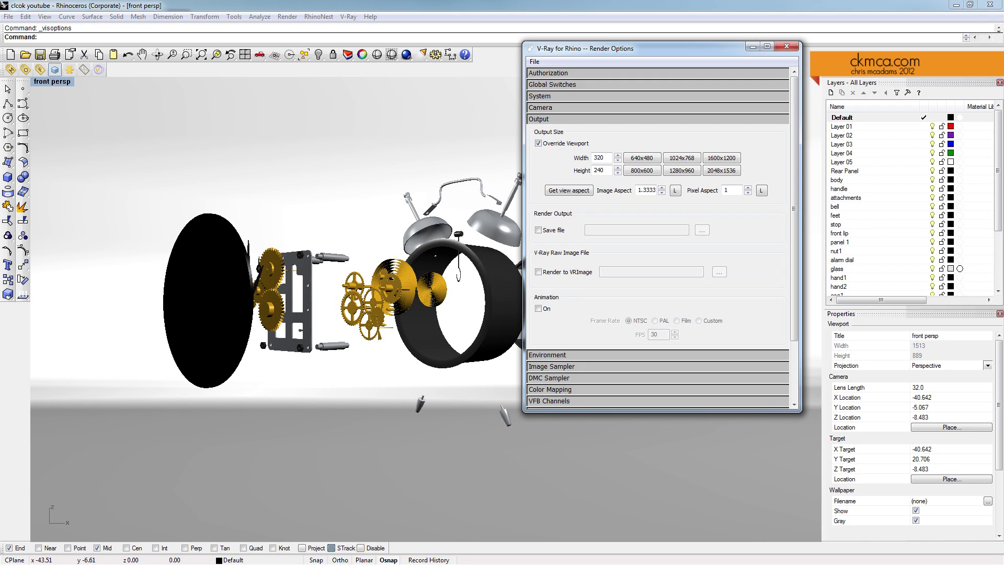
{"action": "left_click", "coordinate": [55, 70]}
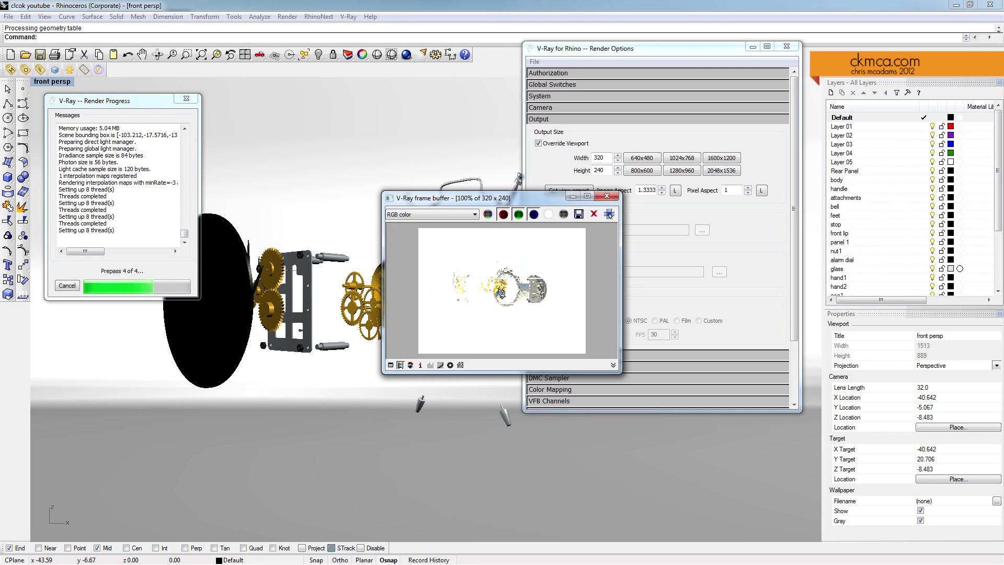
{"action": "left_click", "coordinate": [606, 196]}
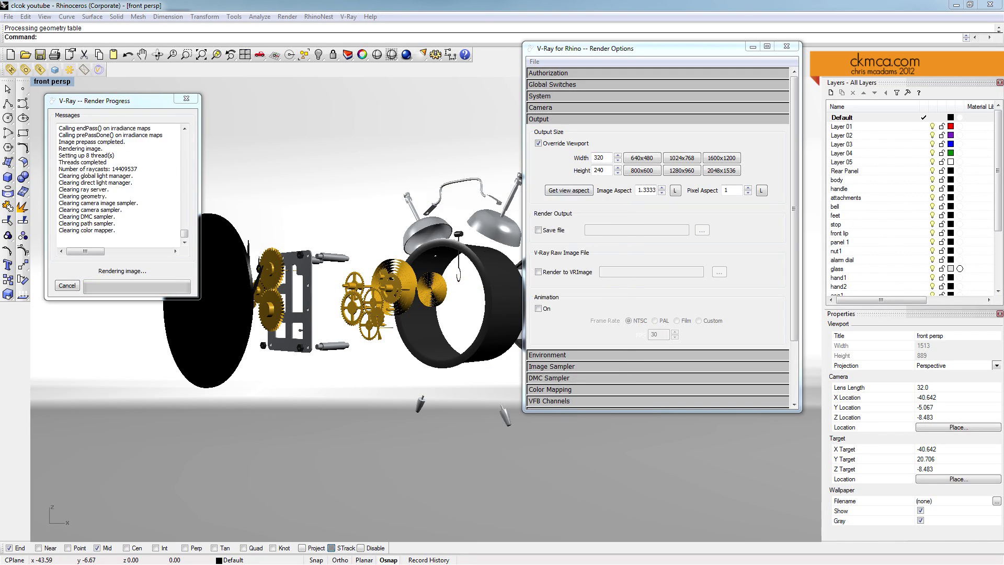
Switch the physical camera on and test render the front persp view, closing the frame buffer after review.
{"action": "left_click", "coordinate": [539, 119]}
{"action": "left_click", "coordinate": [540, 107]}
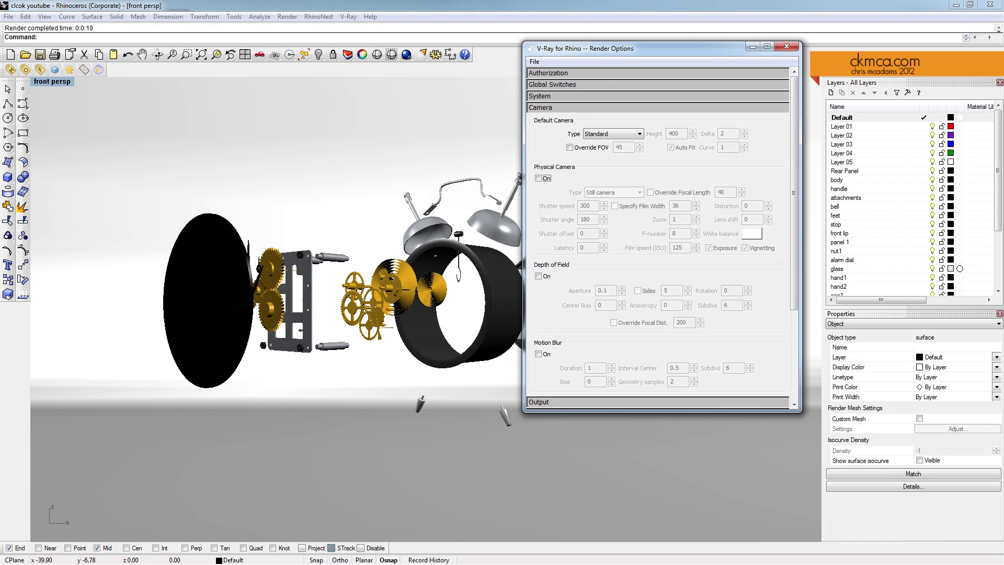
{"action": "left_click", "coordinate": [538, 178]}
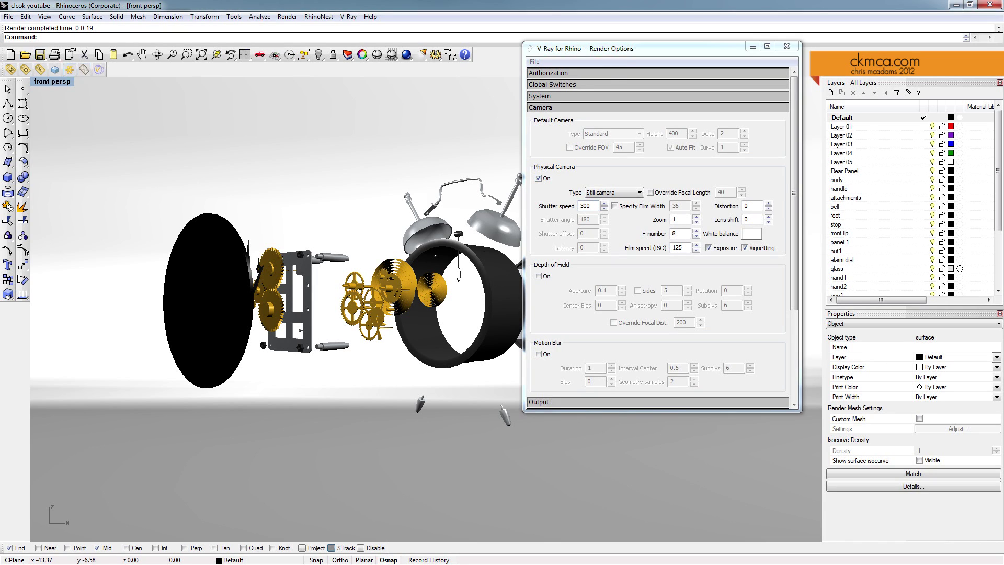
{"action": "left_click", "coordinate": [55, 69]}
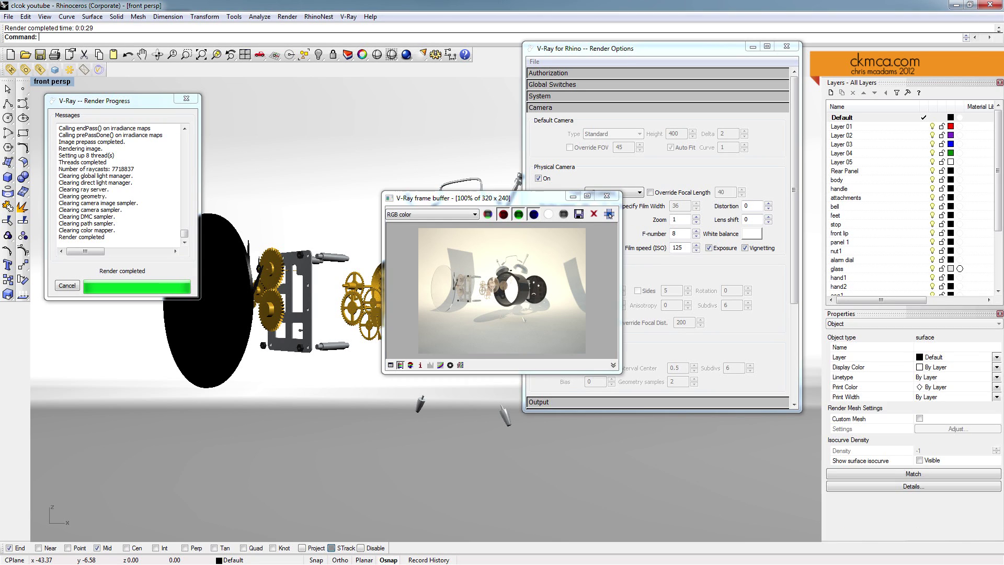
{"action": "left_click_drag", "start_coordinate": [523, 198], "coordinate": [406, 172]}
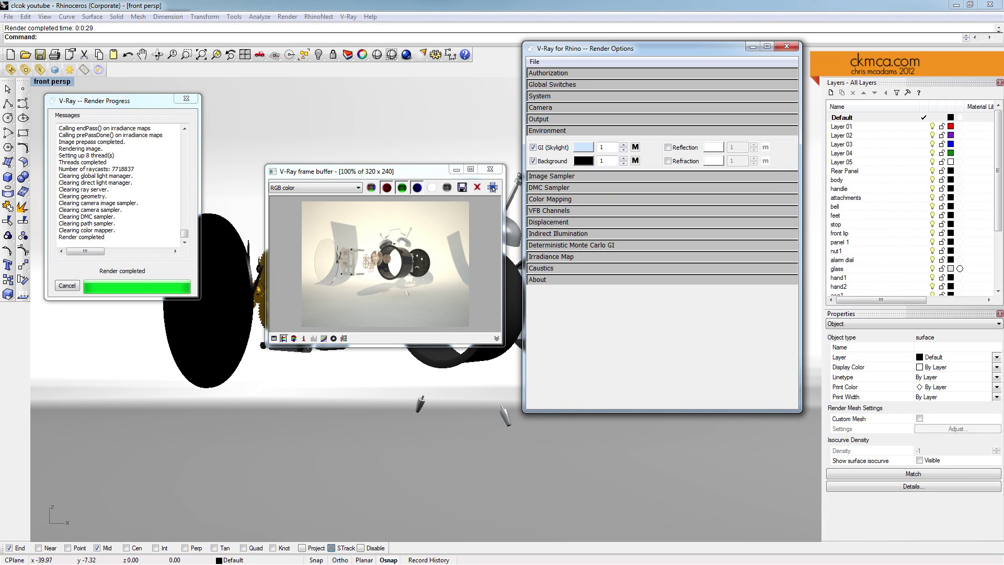
{"action": "left_click", "coordinate": [490, 168]}
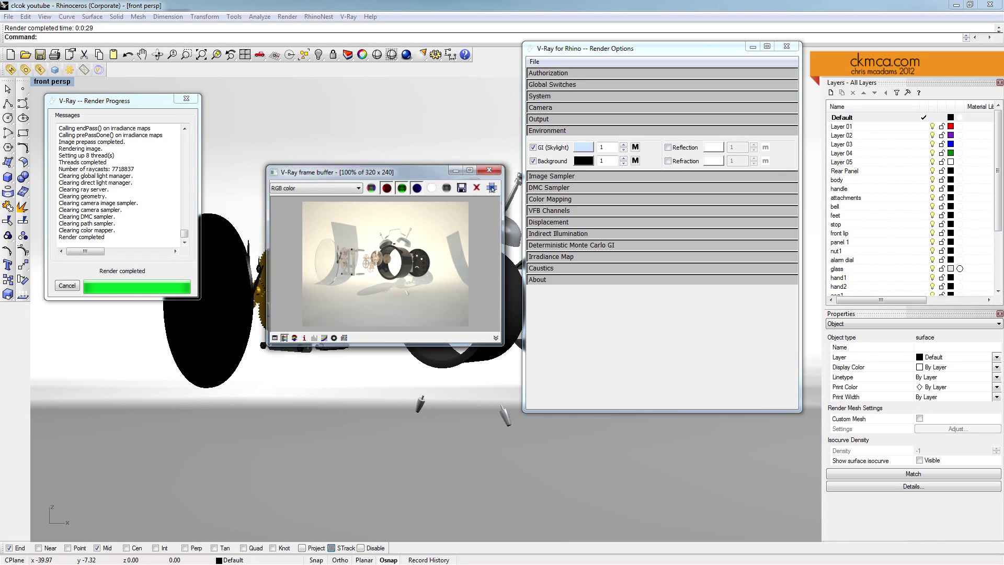
Restore the four-viewport layout and make both rectangular lights invisible through their light properties, leaving nothing selected.
{"action": "double_click", "coordinate": [52, 82]}
{"action": "left_click", "coordinate": [282, 213]}
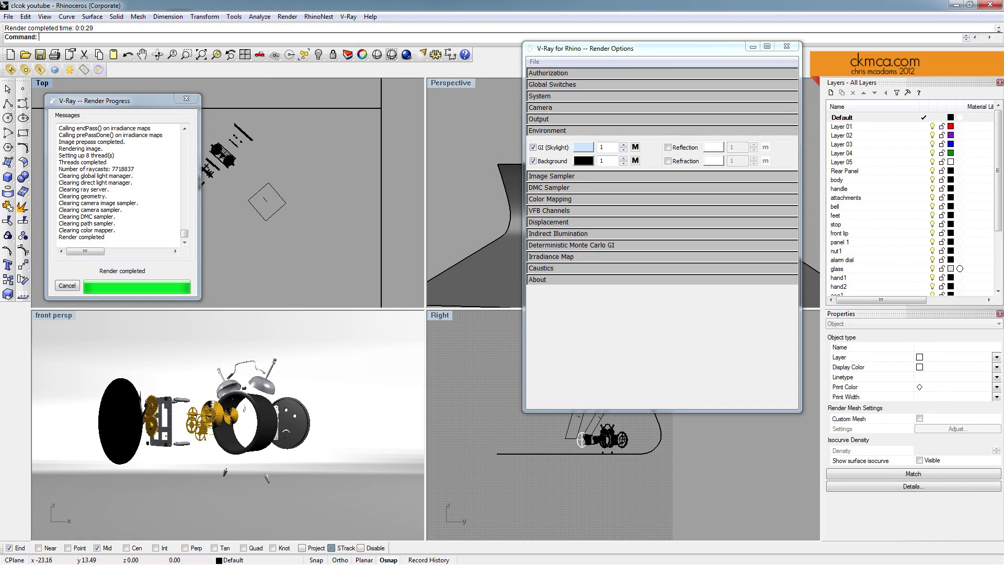
{"action": "left_click", "coordinate": [277, 210]}
{"action": "left_click", "coordinate": [752, 46]}
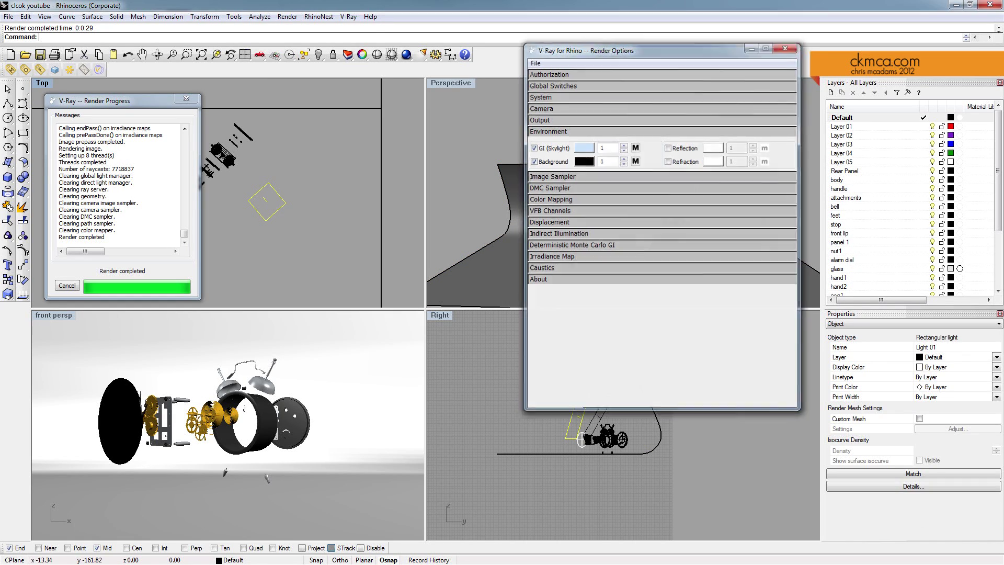
{"action": "left_click", "coordinate": [913, 324]}
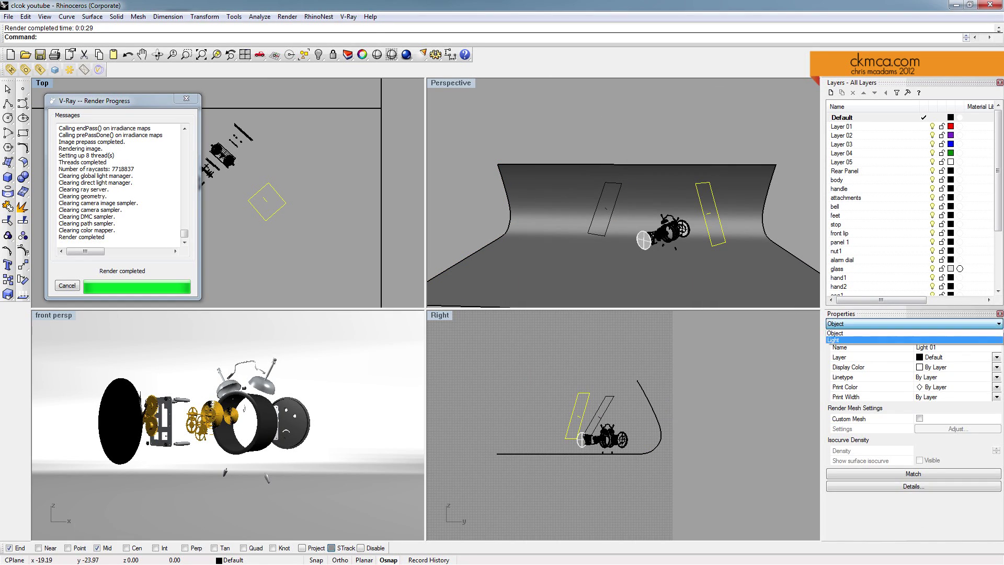
{"action": "left_click", "coordinate": [913, 338]}
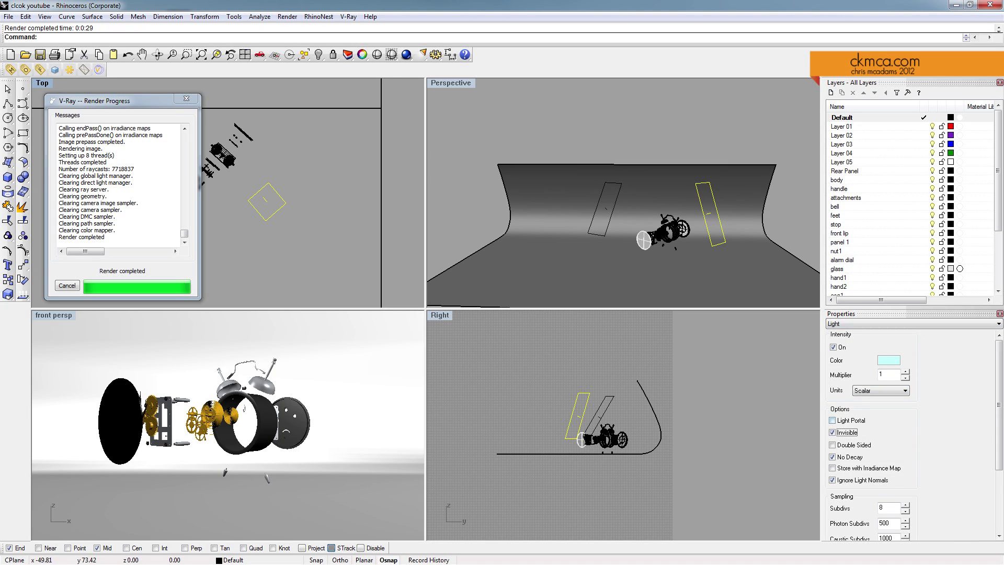
{"action": "left_click", "coordinate": [613, 209]}
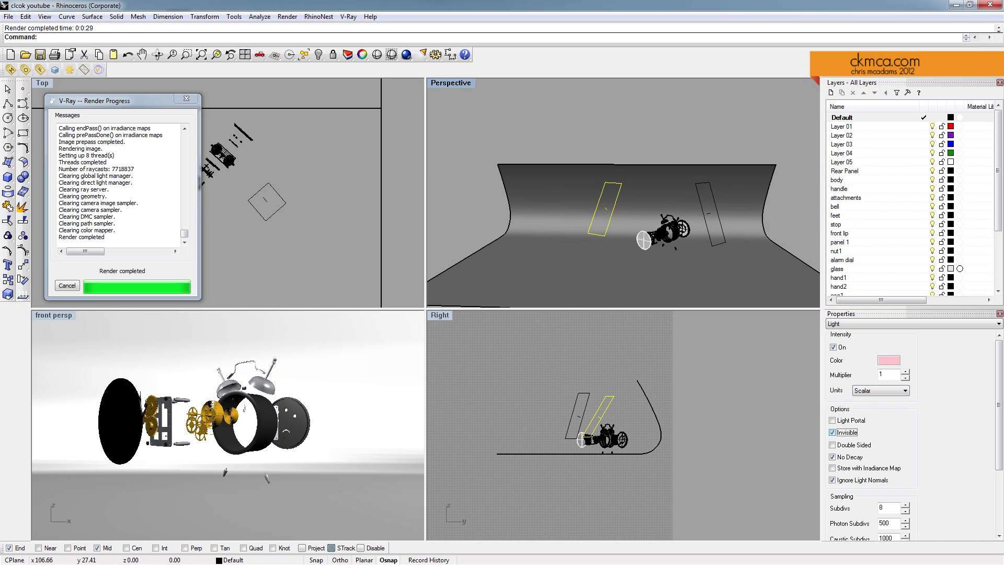
{"action": "left_click", "coordinate": [539, 146]}
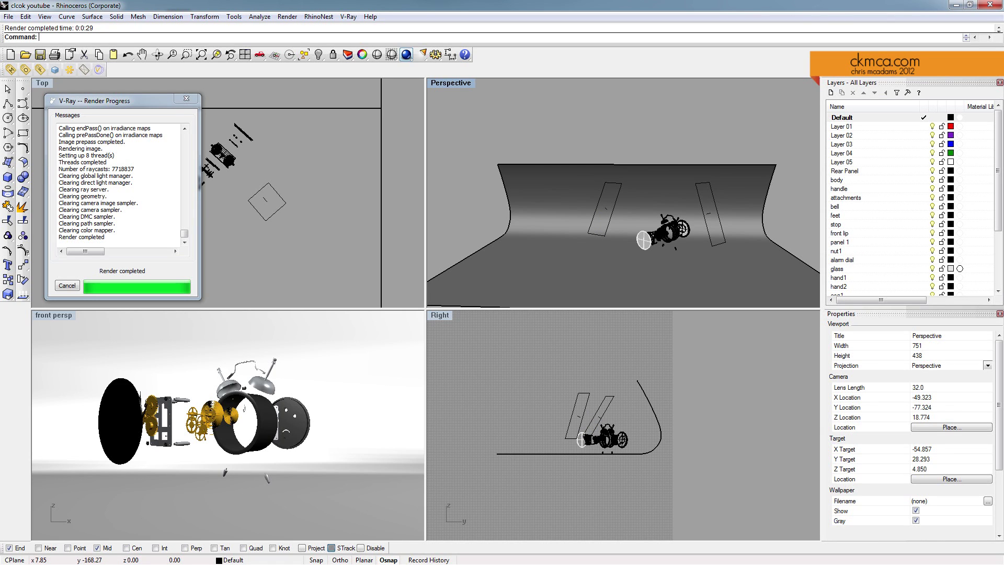
Reopen the V-Ray frame buffer to examine the last test render, and close it again.
{"action": "right_click", "coordinate": [407, 55]}
{"action": "left_click", "coordinate": [597, 410]}
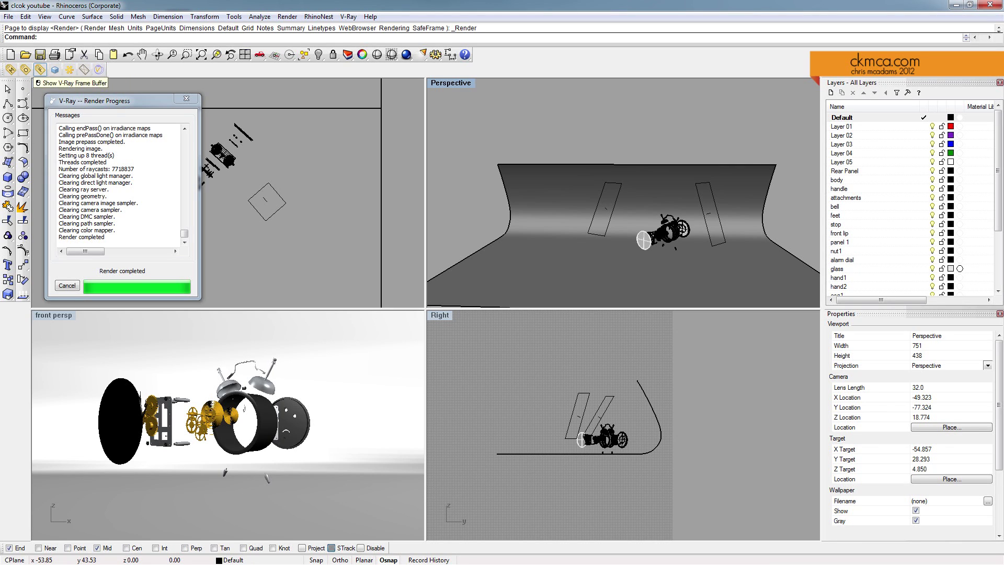
{"action": "left_click", "coordinate": [39, 69]}
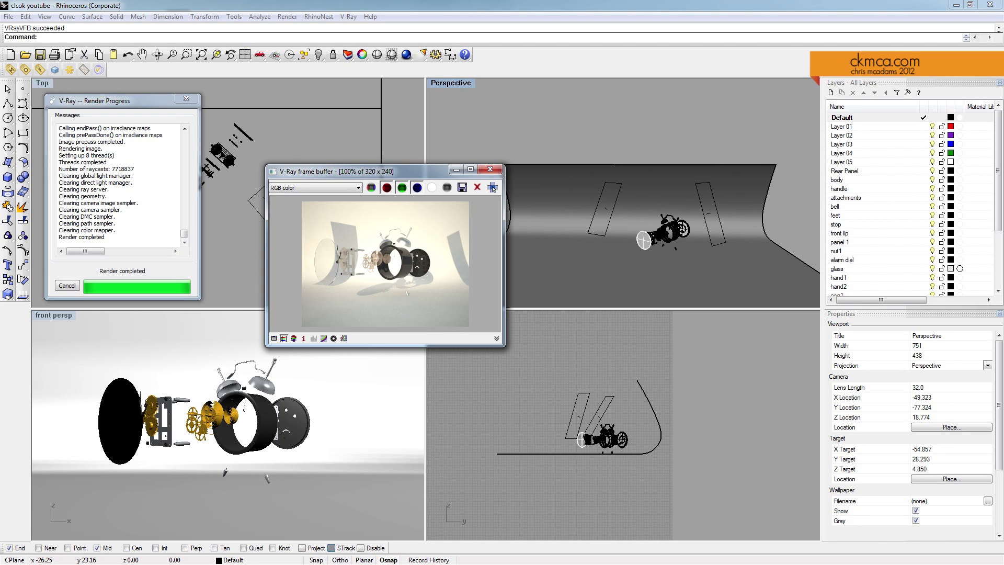
{"action": "left_click", "coordinate": [490, 169]}
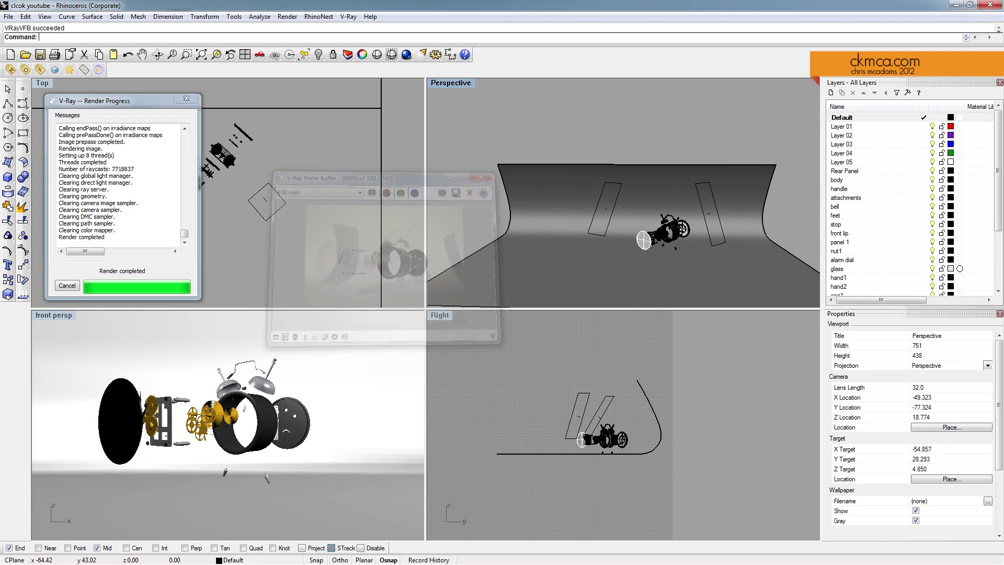
Match the render output aspect to the active viewport, lock it, and set the output size to 1024 x 597.
{"action": "left_click", "coordinate": [25, 70]}
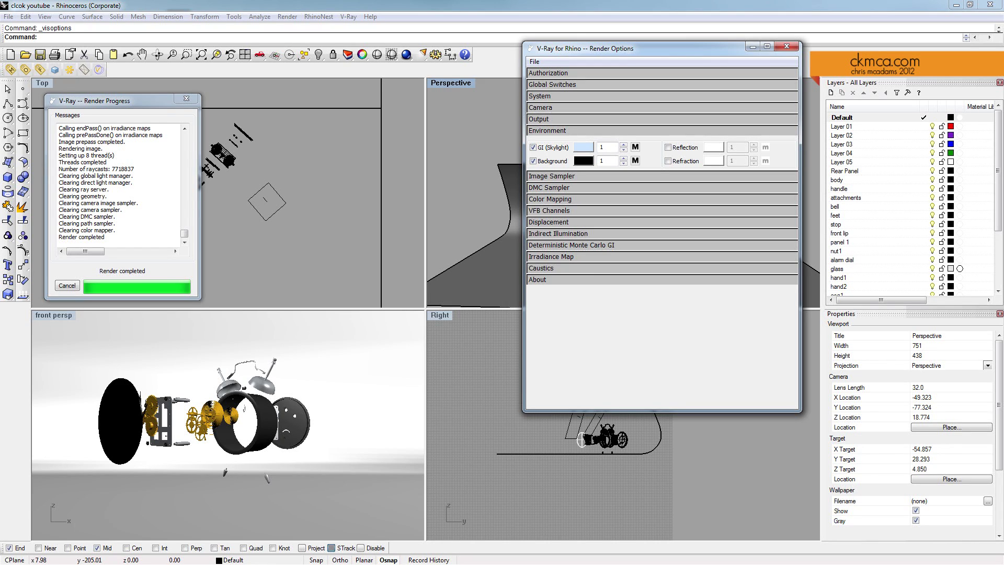
{"action": "left_click", "coordinate": [570, 130]}
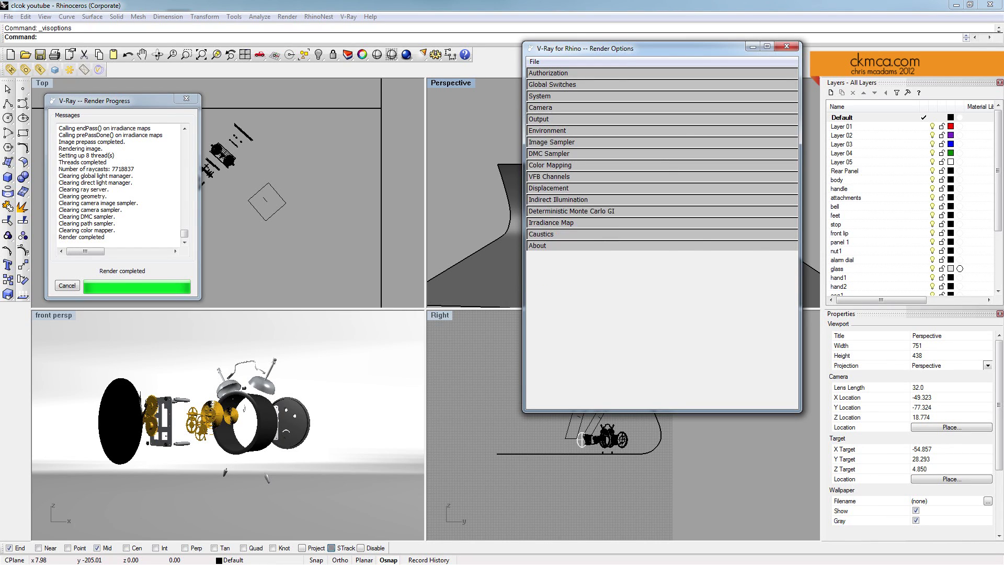
{"action": "left_click", "coordinate": [570, 119]}
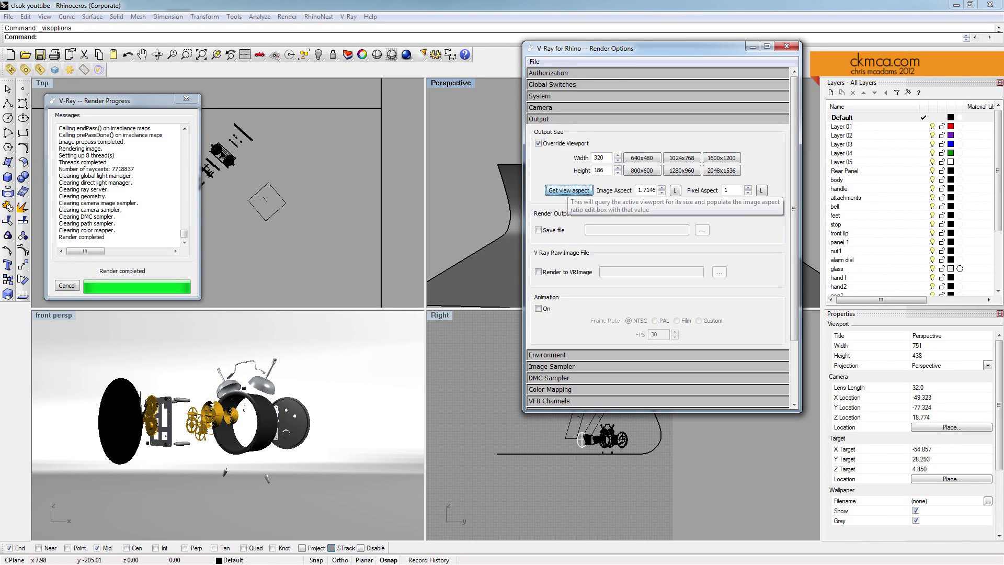
{"action": "left_click", "coordinate": [568, 191]}
{"action": "left_click", "coordinate": [681, 157]}
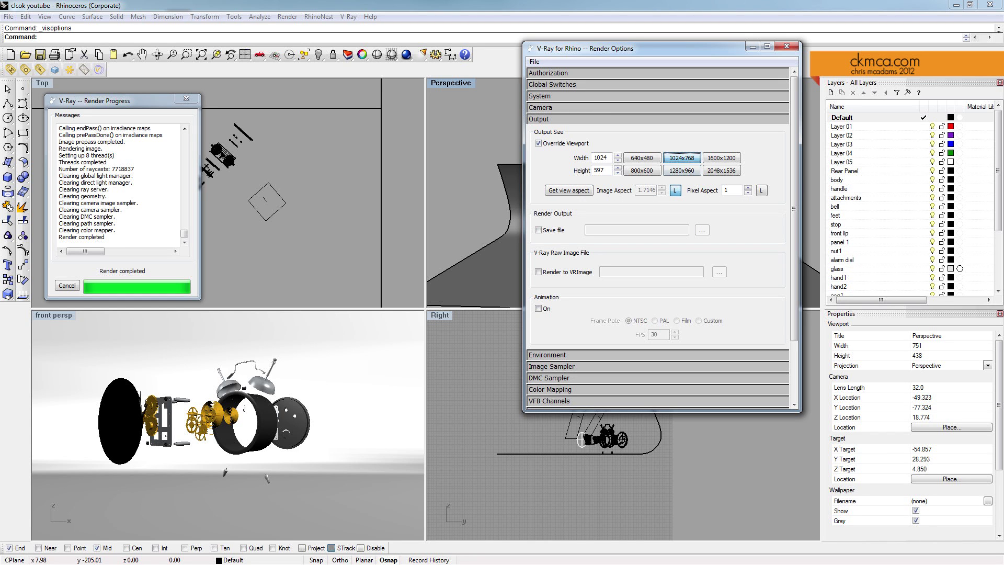
{"action": "left_click", "coordinate": [786, 46]}
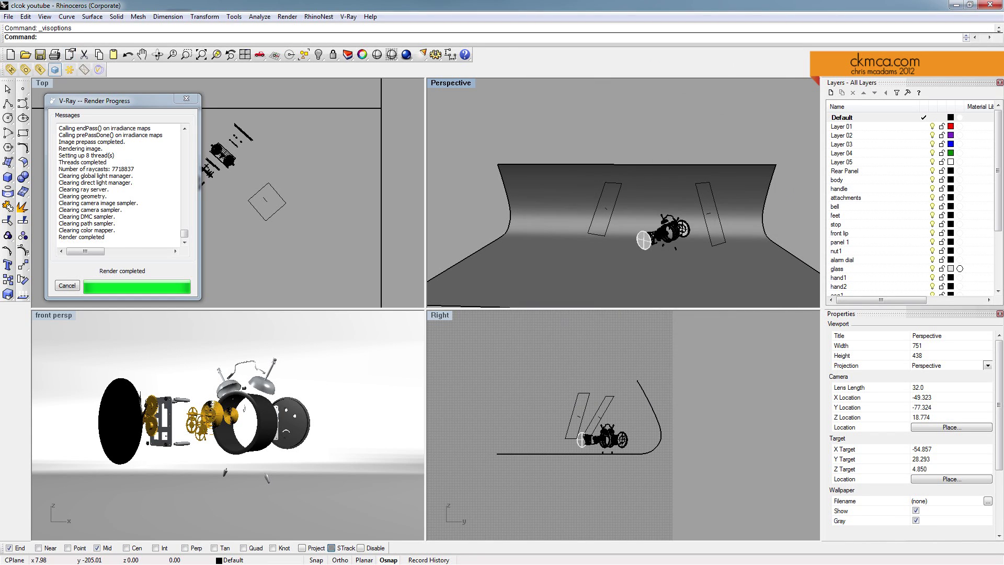
Render the front persp view at 1024 x 597, abandoning the render started from the Perspective view.
{"action": "left_click", "coordinate": [55, 70]}
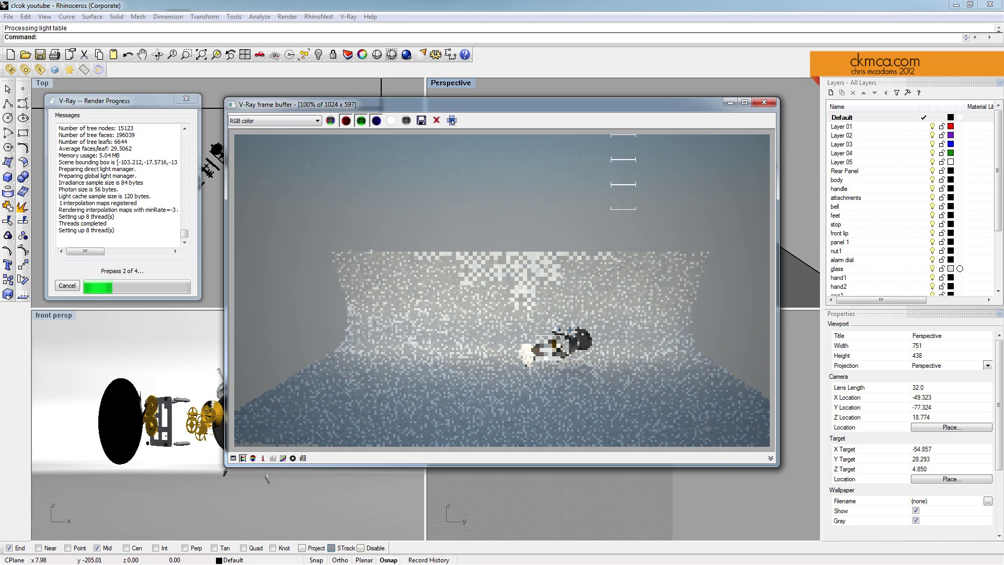
{"action": "left_click", "coordinate": [764, 103]}
{"action": "left_click", "coordinate": [55, 69]}
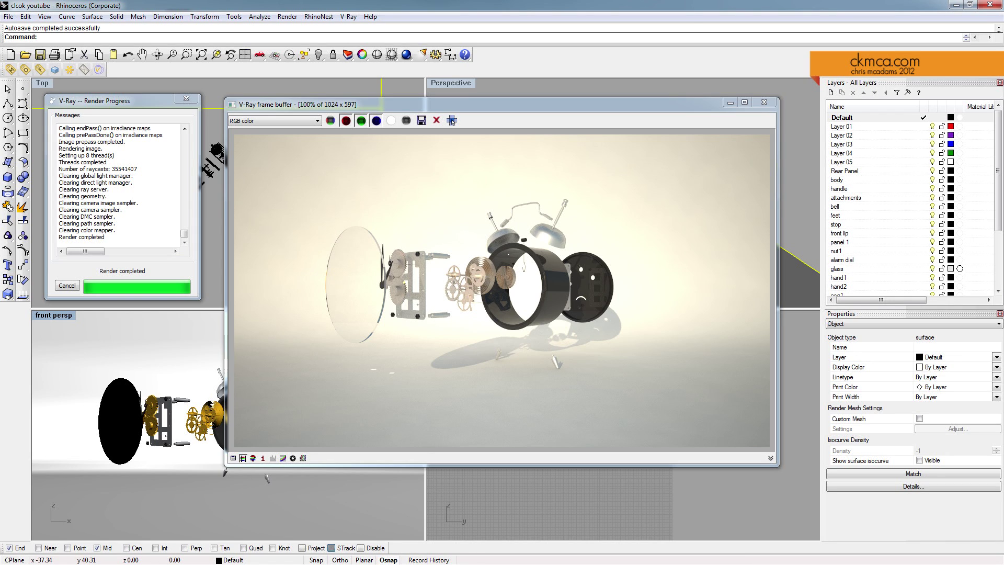
{"action": "left_click", "coordinate": [764, 102]}
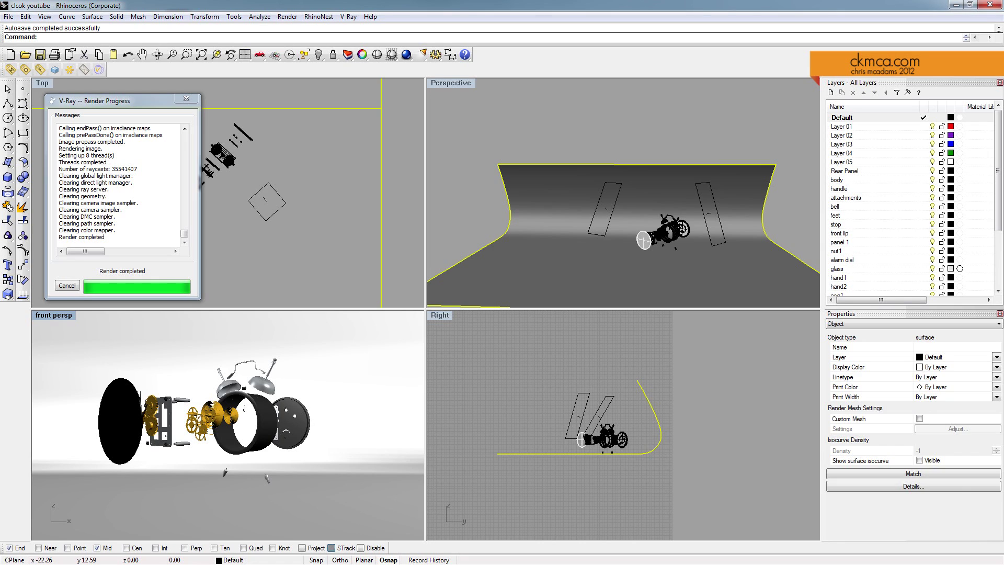
Close the render progress window and move the pale blue light about 12.7 units diagonally away from the clock in the Top viewport.
{"action": "left_click", "coordinate": [276, 193]}
{"action": "left_click", "coordinate": [186, 99]}
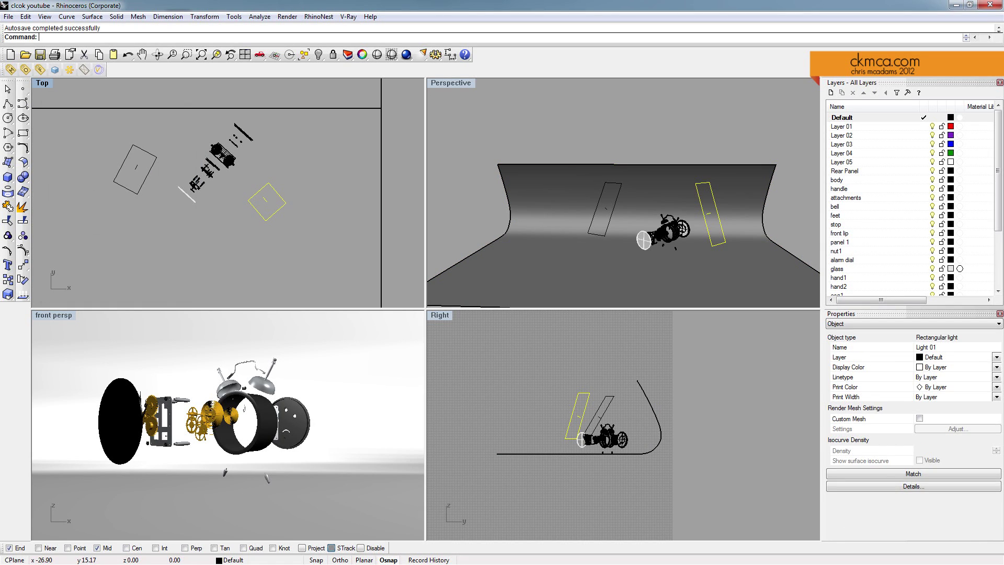
{"action": "type", "text": "move"}
{"action": "key", "text": "Return"}
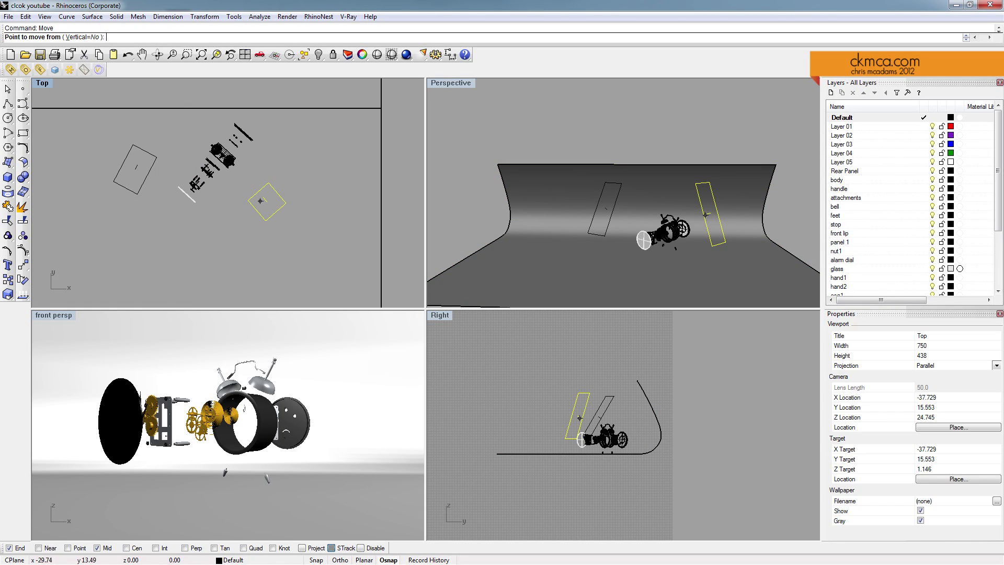
{"action": "left_click", "coordinate": [267, 201]}
{"action": "left_click", "coordinate": [307, 238]}
Move the pale pink light about 13.5 units away from the backdrop and the clock in the Top viewport.
{"action": "left_click", "coordinate": [144, 177]}
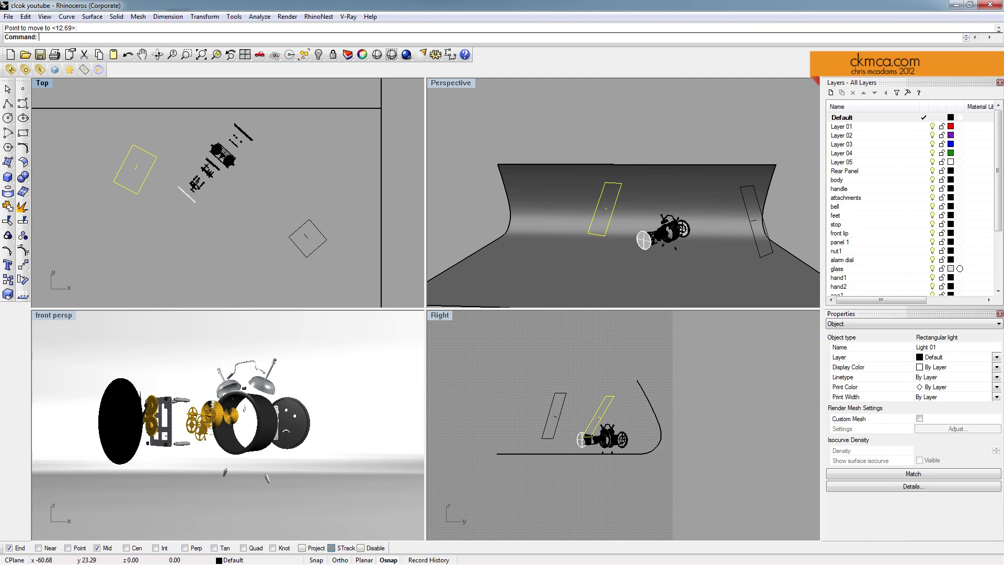
{"action": "key", "text": "Return"}
{"action": "left_click", "coordinate": [145, 177]}
{"action": "left_click", "coordinate": [101, 245]}
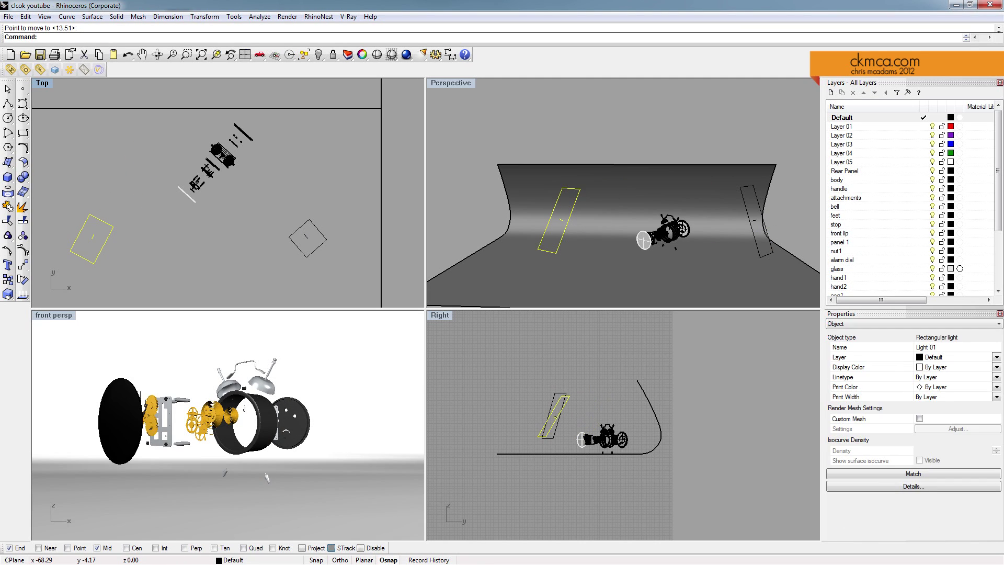
Render a small window over the lower body and loose foot in the front persp view, and close the frame buffer.
{"action": "left_click", "coordinate": [54, 109]}
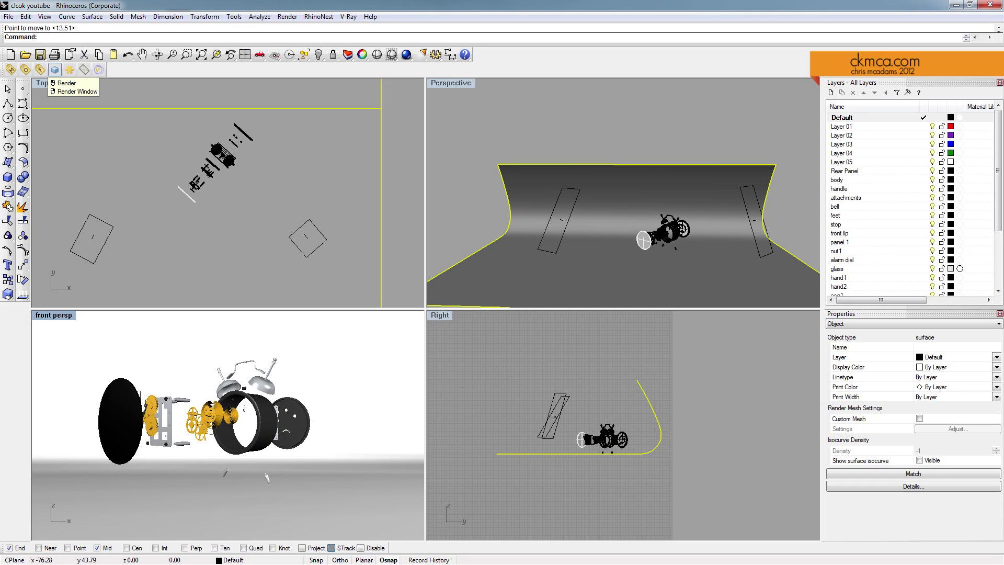
{"action": "right_click", "coordinate": [55, 70]}
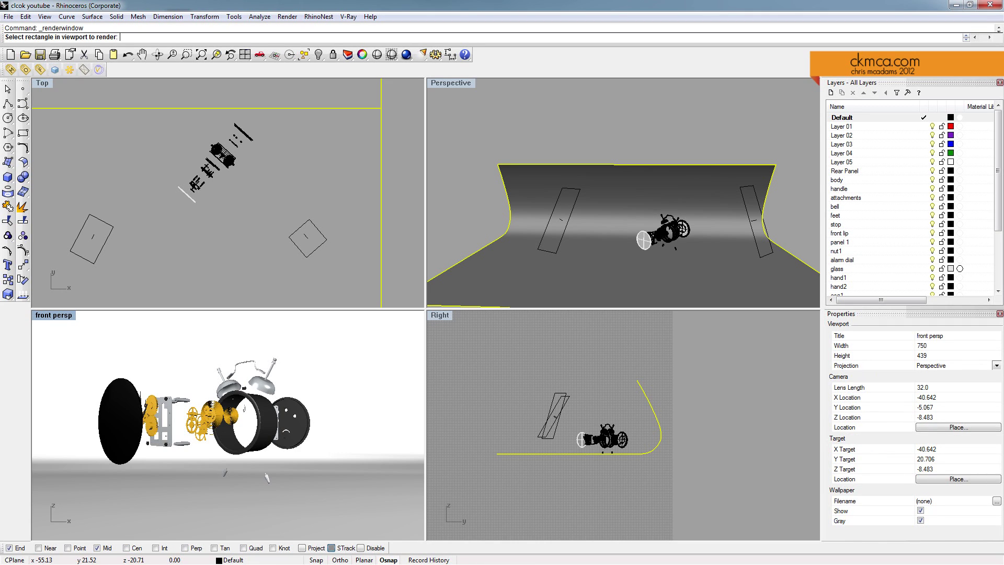
{"action": "left_click", "coordinate": [241, 441]}
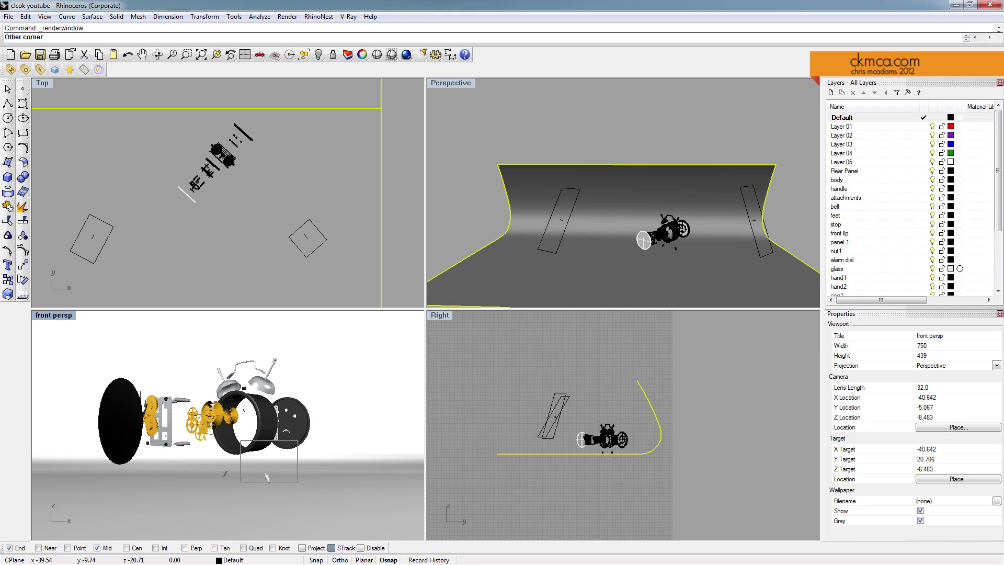
{"action": "left_click", "coordinate": [298, 486]}
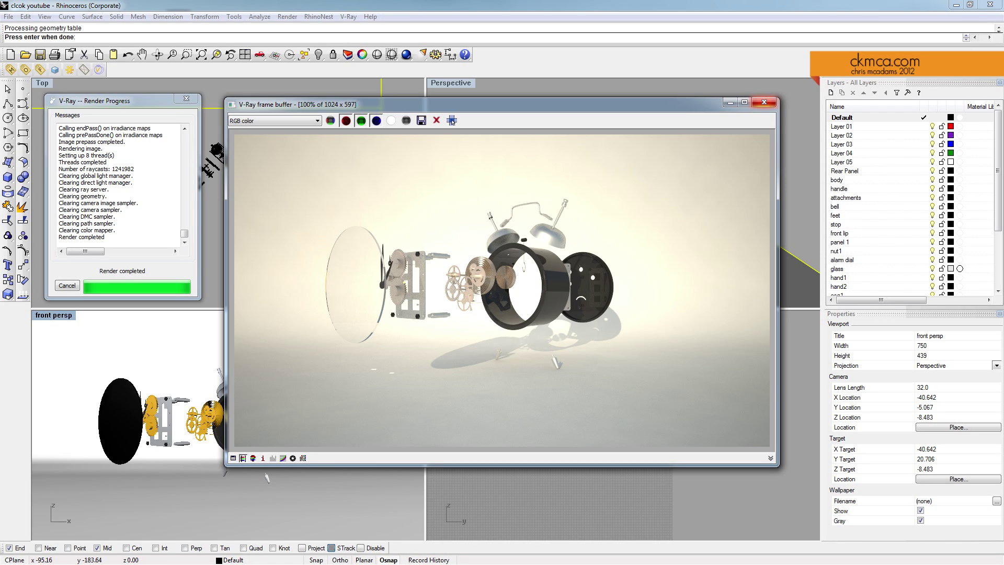
{"action": "left_click", "coordinate": [764, 102]}
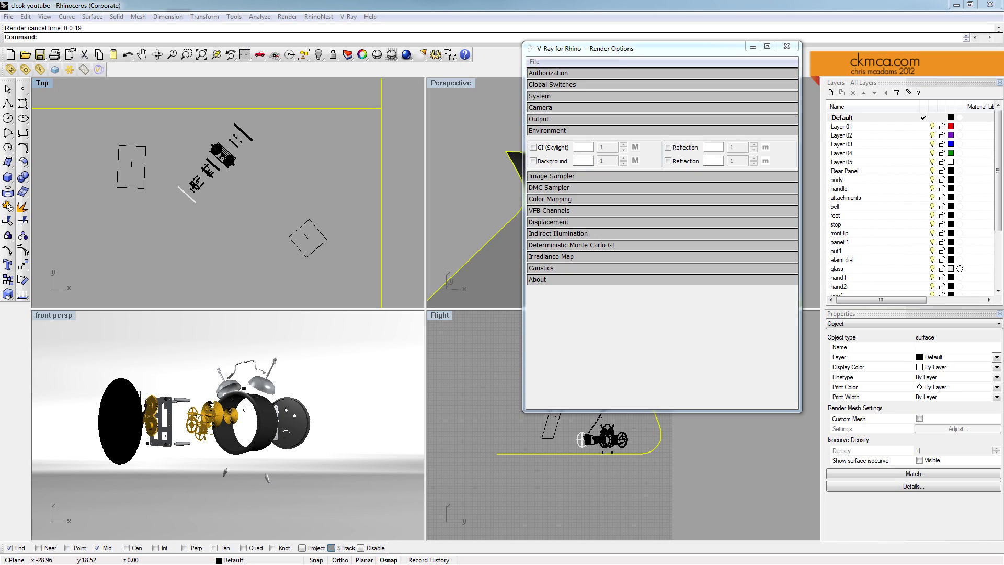
Render a larger window from below the gears to the rear panel in the front persp view, and close the render windows.
{"action": "left_click", "coordinate": [485, 136]}
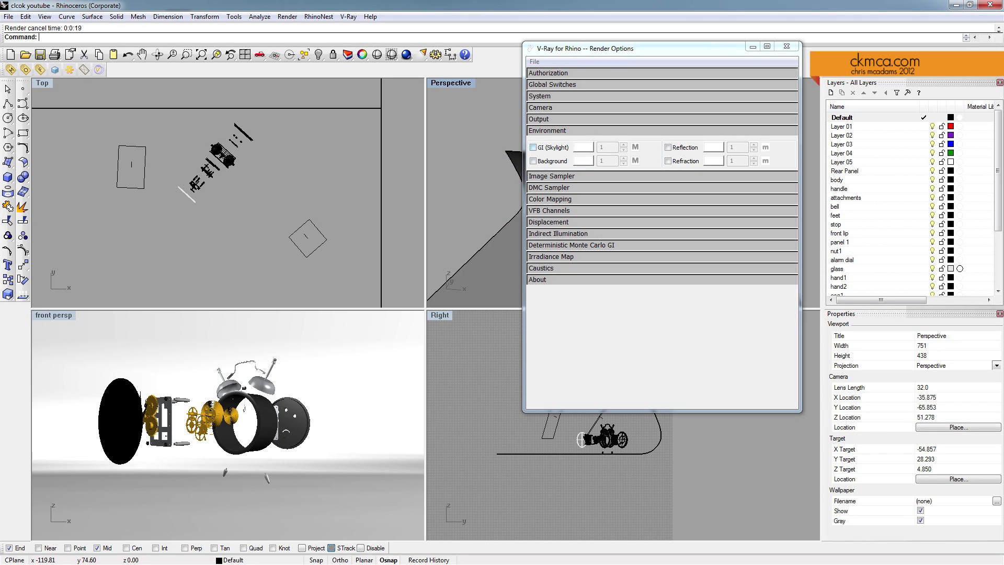
{"action": "left_click", "coordinate": [173, 353]}
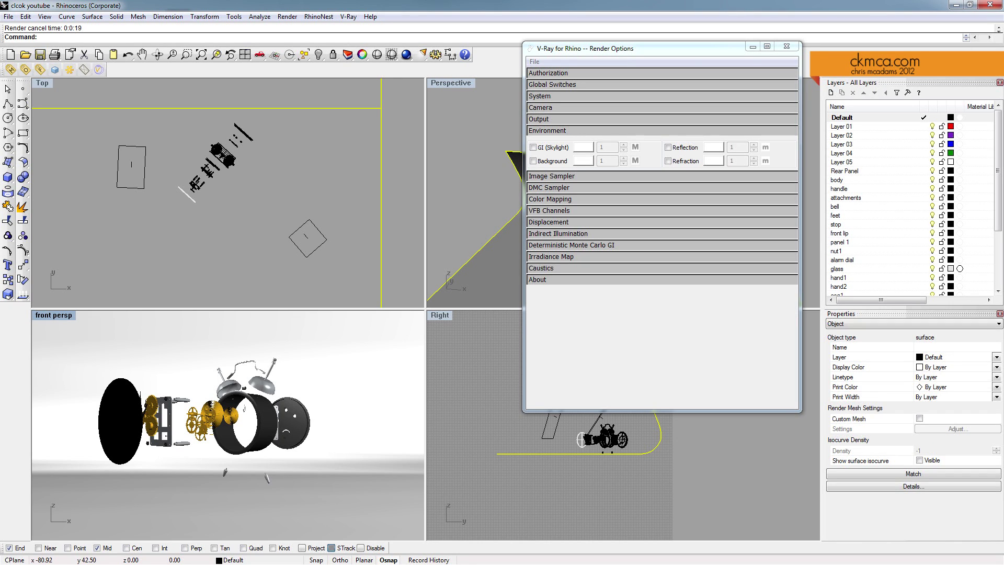
{"action": "left_click", "coordinate": [54, 69]}
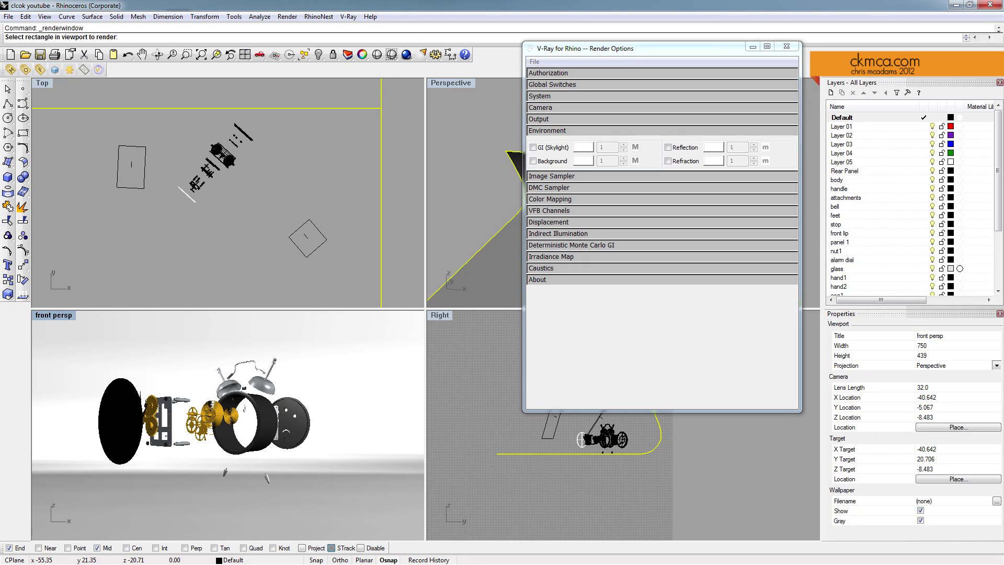
{"action": "left_click_drag", "start_coordinate": [179, 430], "coordinate": [306, 496]}
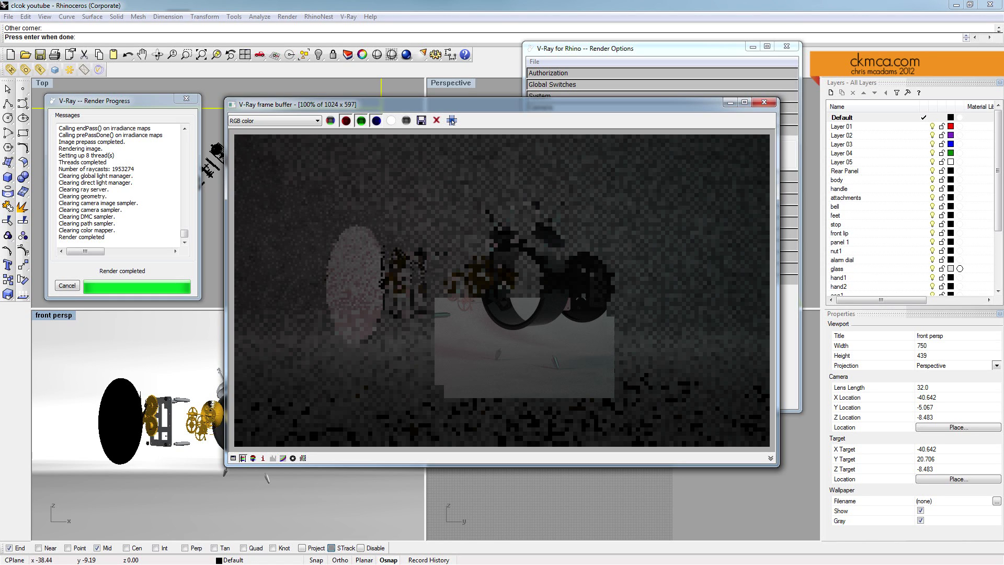
{"action": "left_click", "coordinate": [764, 102]}
{"action": "left_click", "coordinate": [186, 99]}
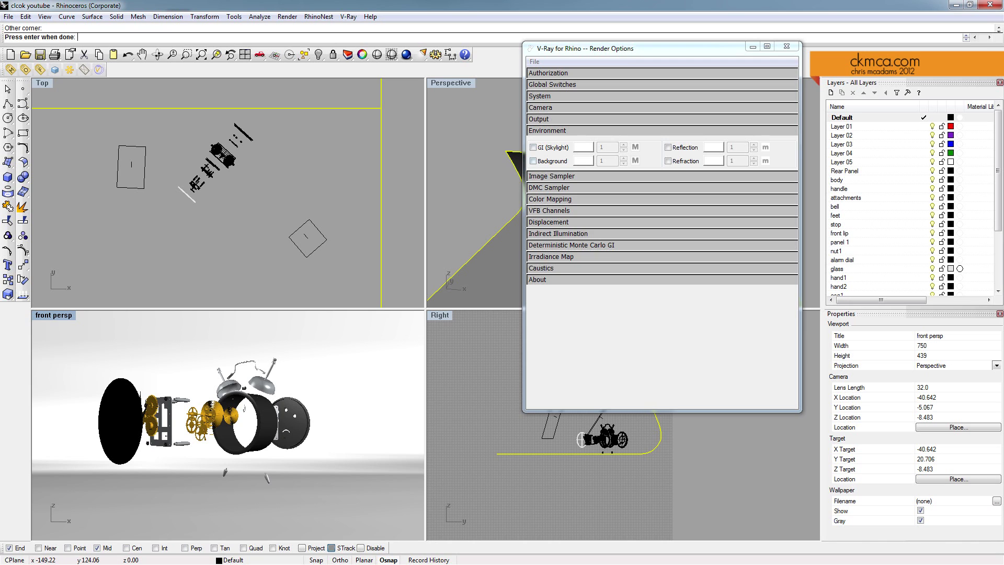
Enable the environment background and set its colour to white.
{"action": "left_click", "coordinate": [533, 160]}
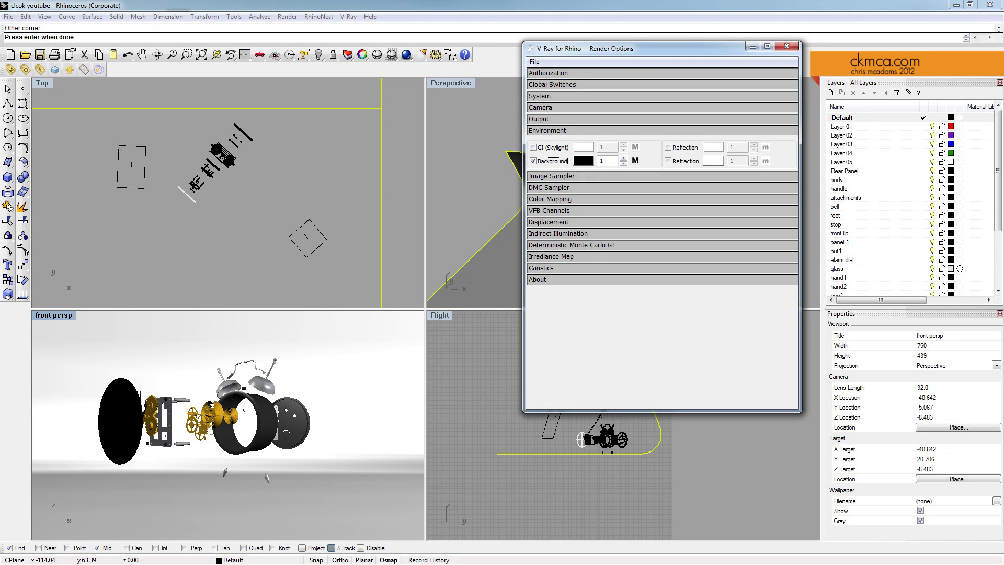
{"action": "left_click", "coordinate": [583, 161]}
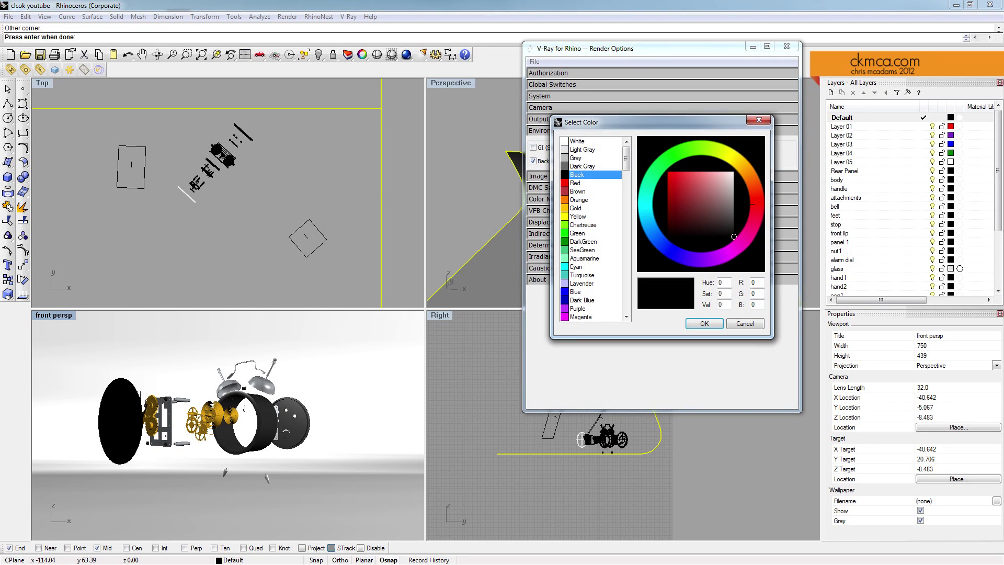
{"action": "left_click", "coordinate": [578, 142]}
{"action": "left_click", "coordinate": [704, 324]}
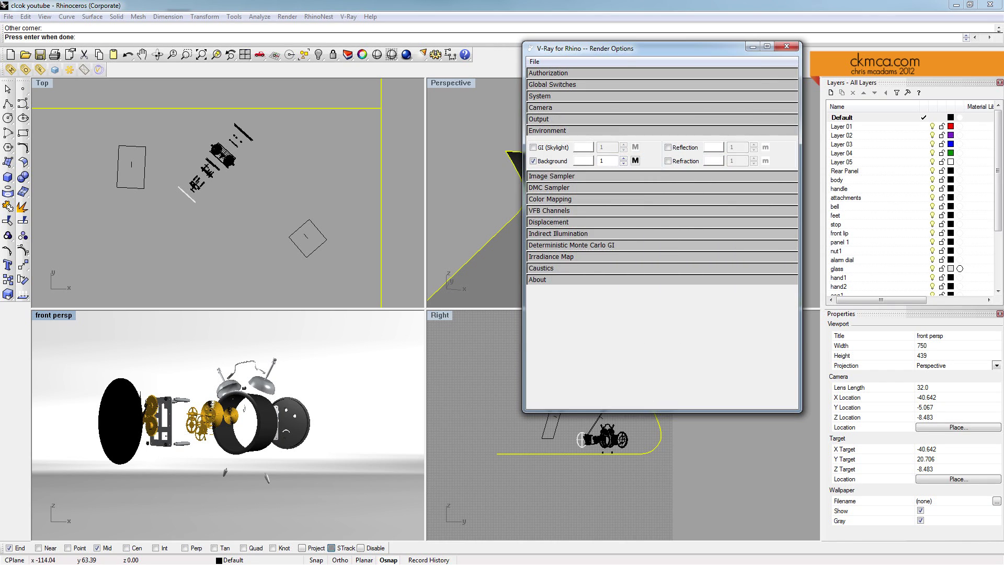
Set the background's texture type from Sky to None and apply it.
{"action": "left_click", "coordinate": [635, 161]}
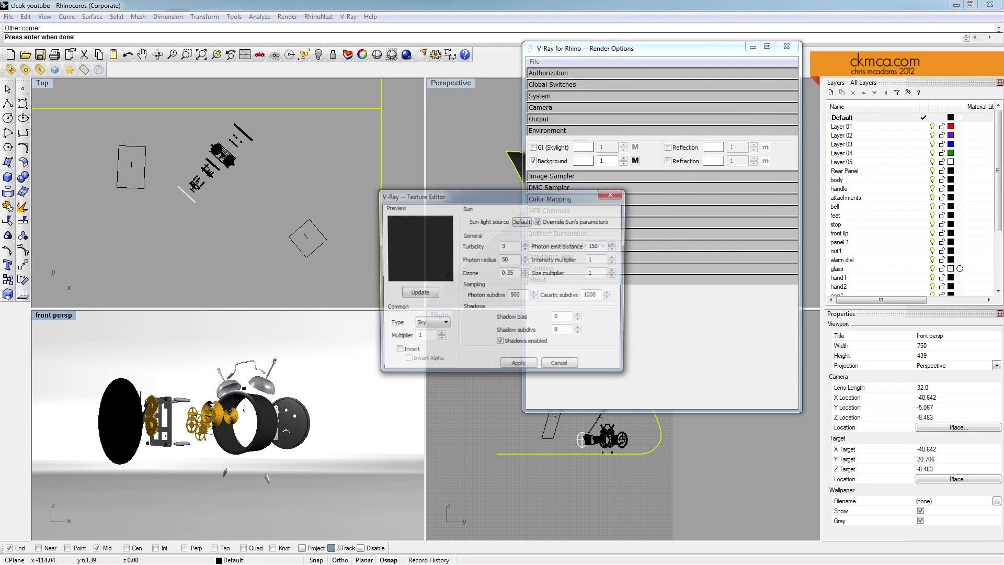
{"action": "left_click", "coordinate": [430, 324]}
{"action": "left_click", "coordinate": [427, 333]}
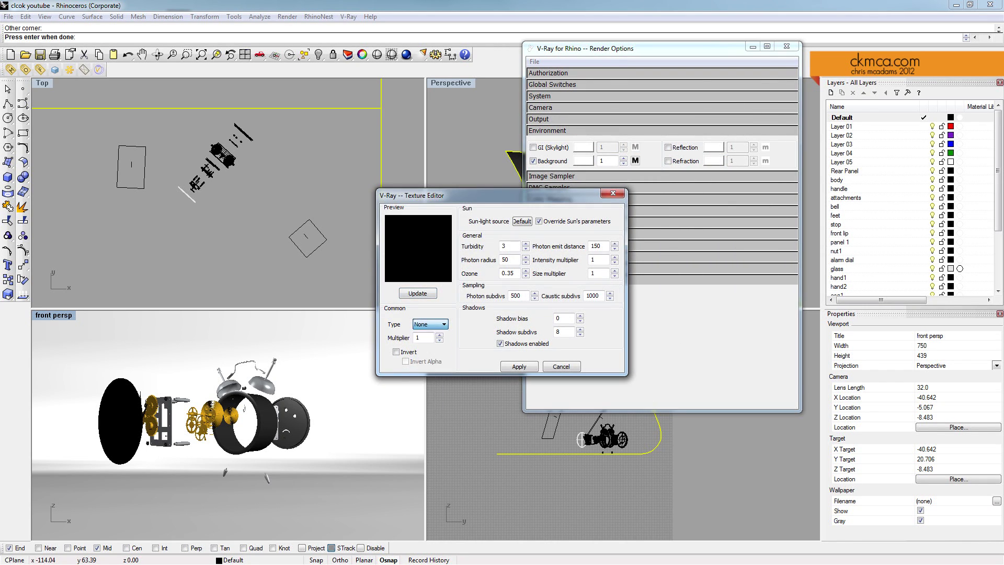
{"action": "left_click", "coordinate": [518, 366]}
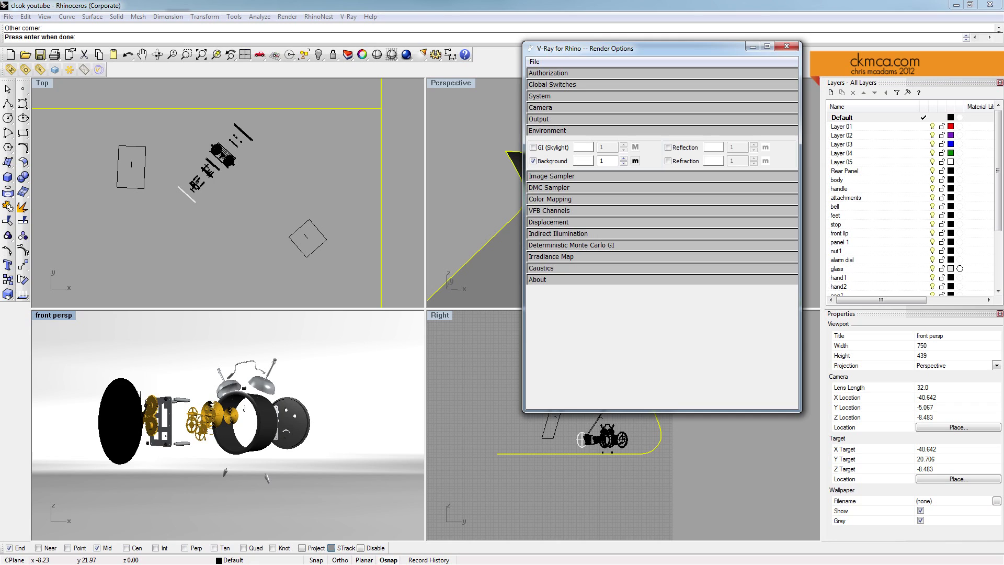
{"action": "double_click", "coordinate": [602, 161]}
Enable GI skylight and give it a Bitmap texture with environment UVW and mirror_ball mapping.
{"action": "left_click", "coordinate": [534, 147]}
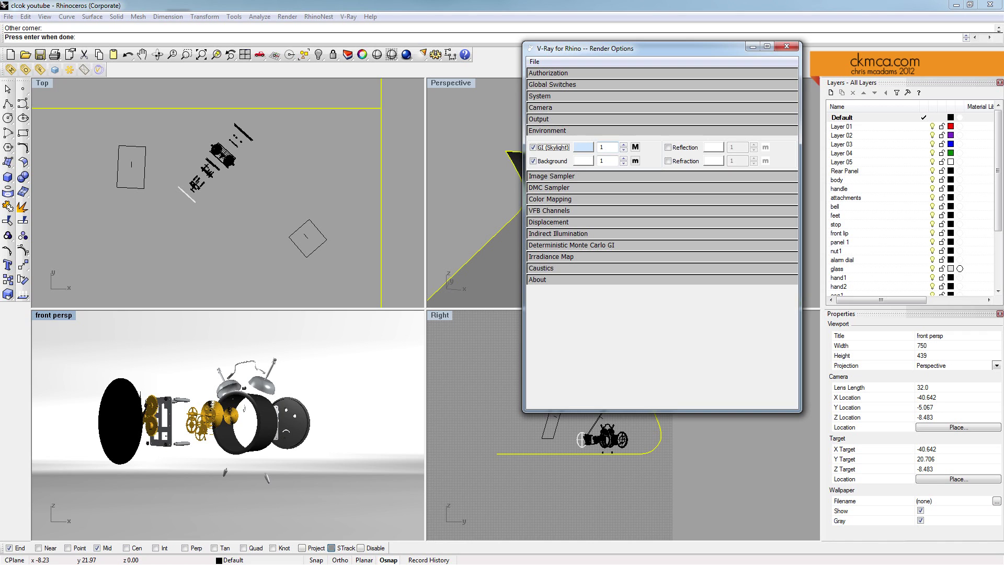
{"action": "left_click", "coordinate": [635, 148]}
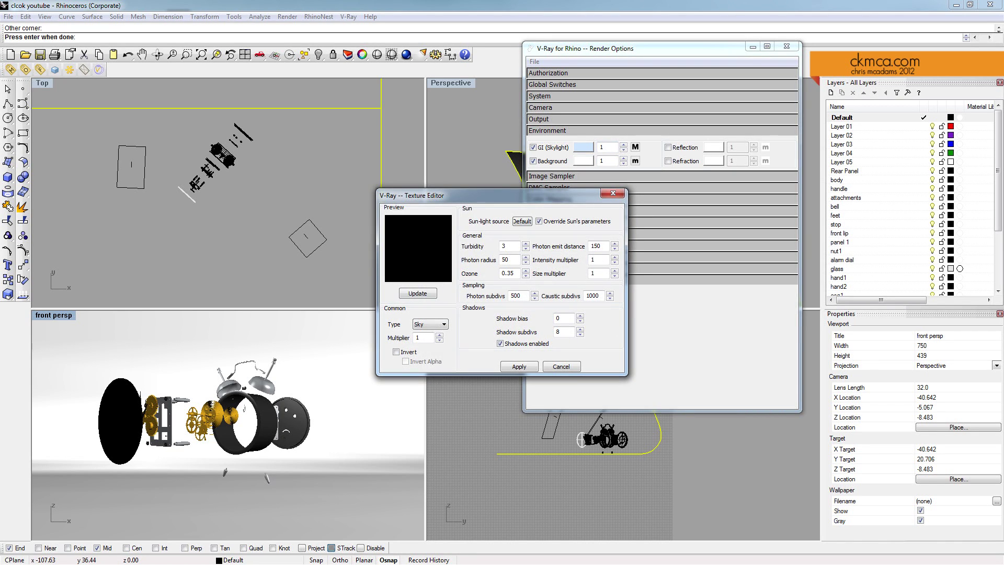
{"action": "left_click", "coordinate": [430, 325]}
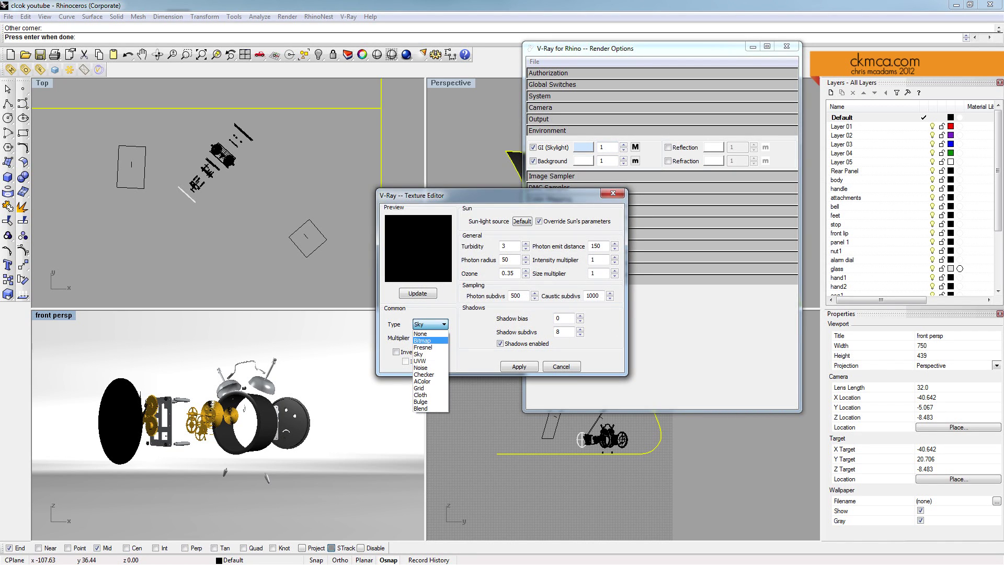
{"action": "left_click", "coordinate": [423, 340]}
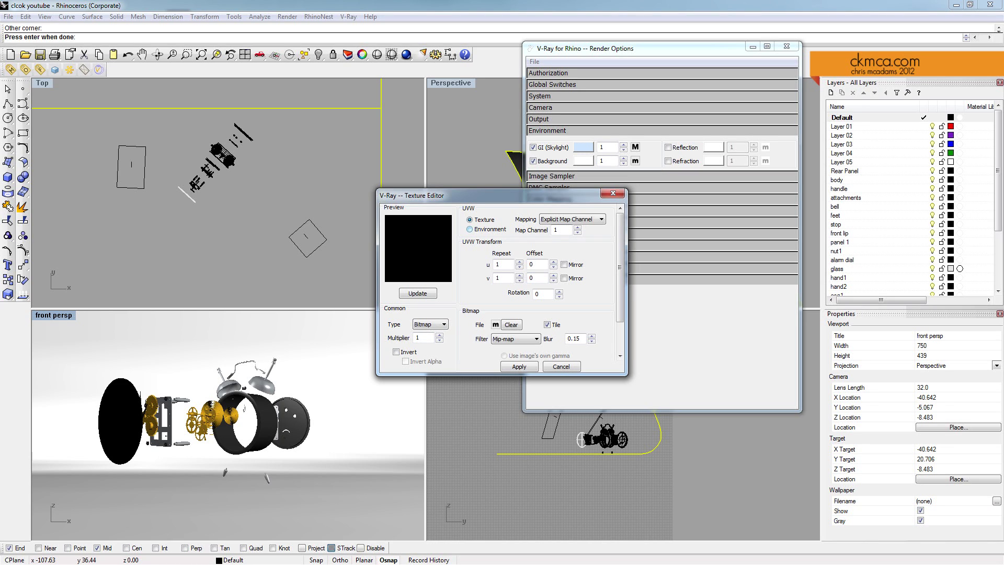
{"action": "left_click", "coordinate": [470, 229]}
{"action": "left_click", "coordinate": [573, 221]}
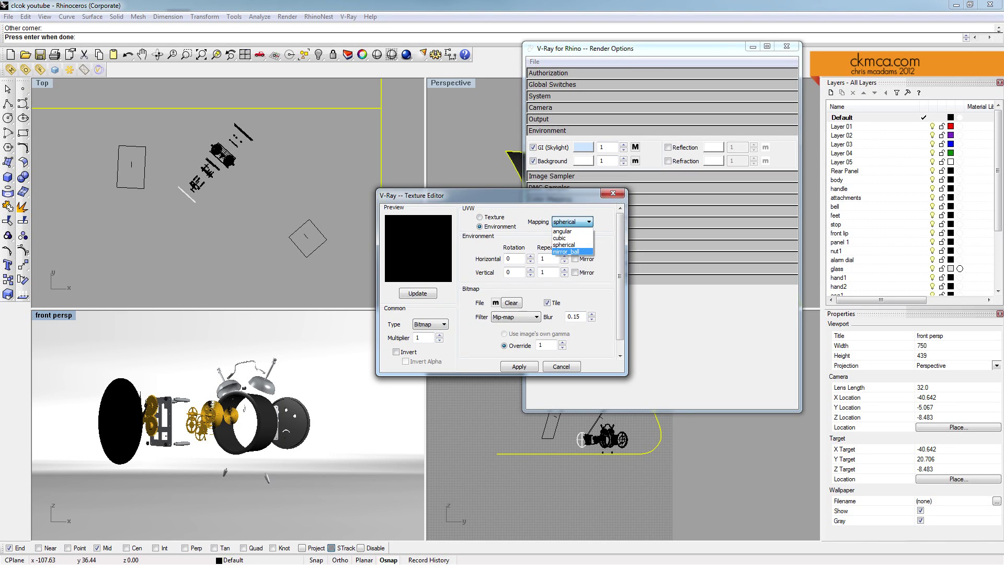
{"action": "left_click", "coordinate": [565, 252]}
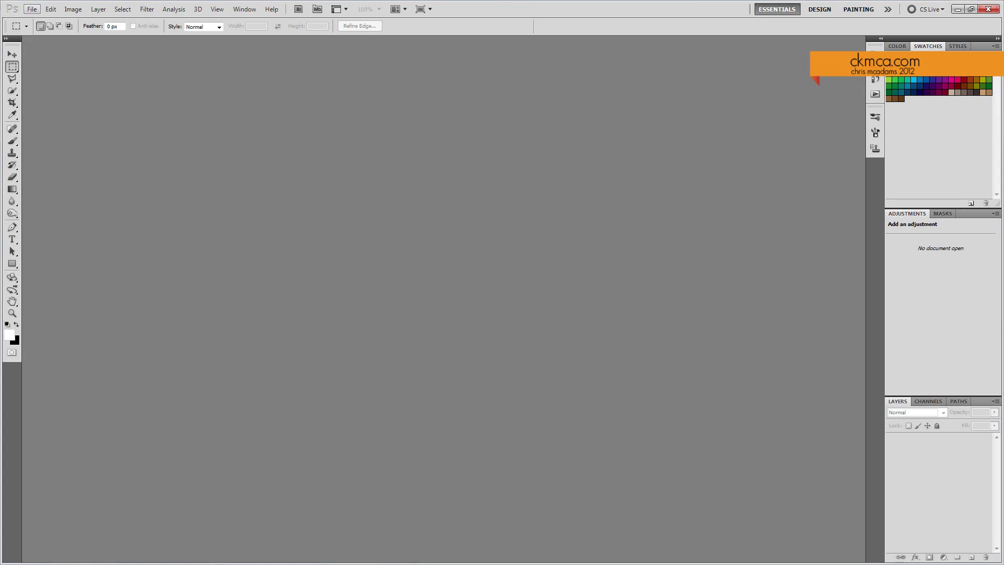
Switch to Photoshop, open the recent file Aversis Living_day.hdr and try a Gaussian Blur with a radius of 12.0 pixels.
{"action": "left_click", "coordinate": [32, 9]}
{"action": "mouse_move", "coordinate": [78, 80]}
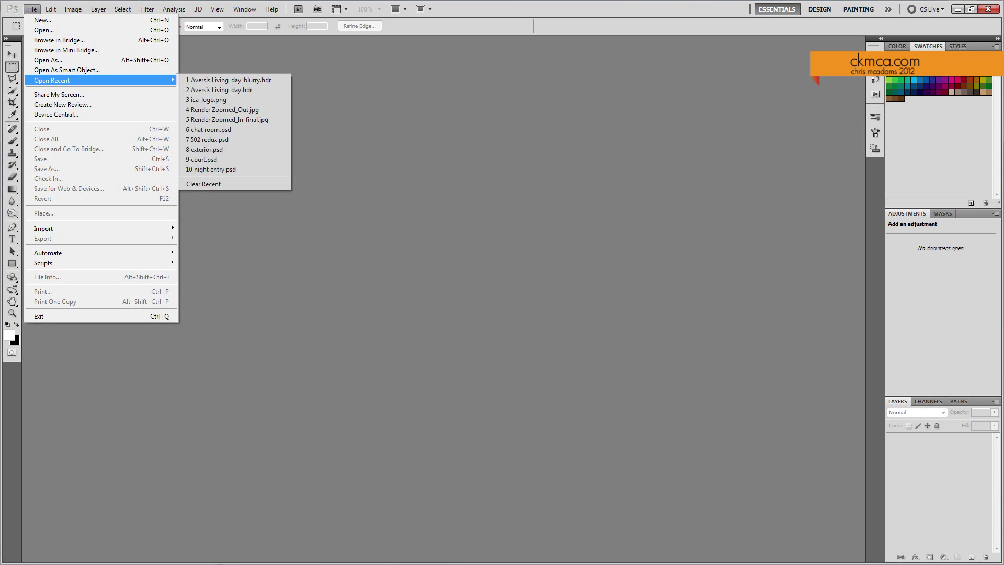
{"action": "left_click", "coordinate": [220, 89]}
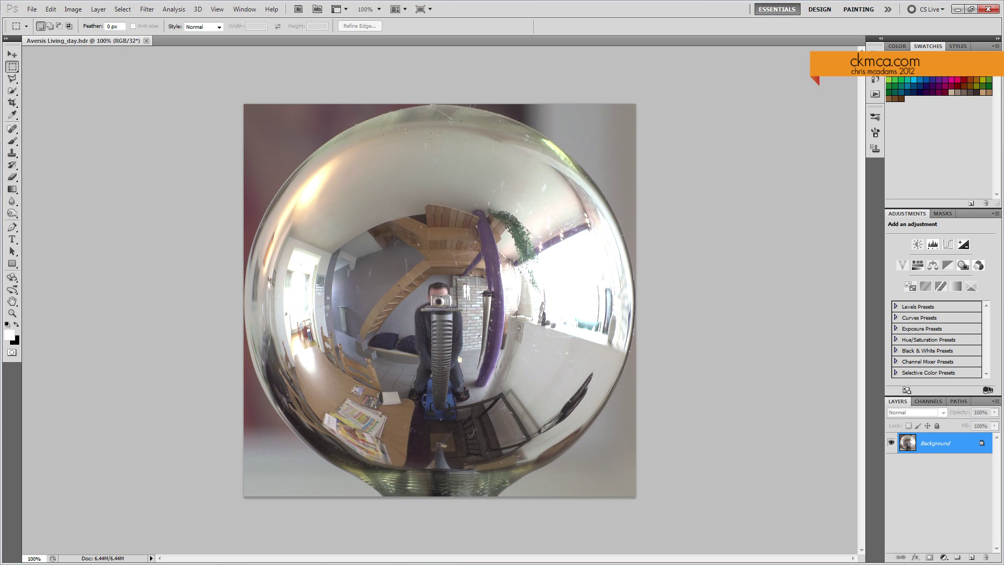
{"action": "left_click", "coordinate": [147, 9]}
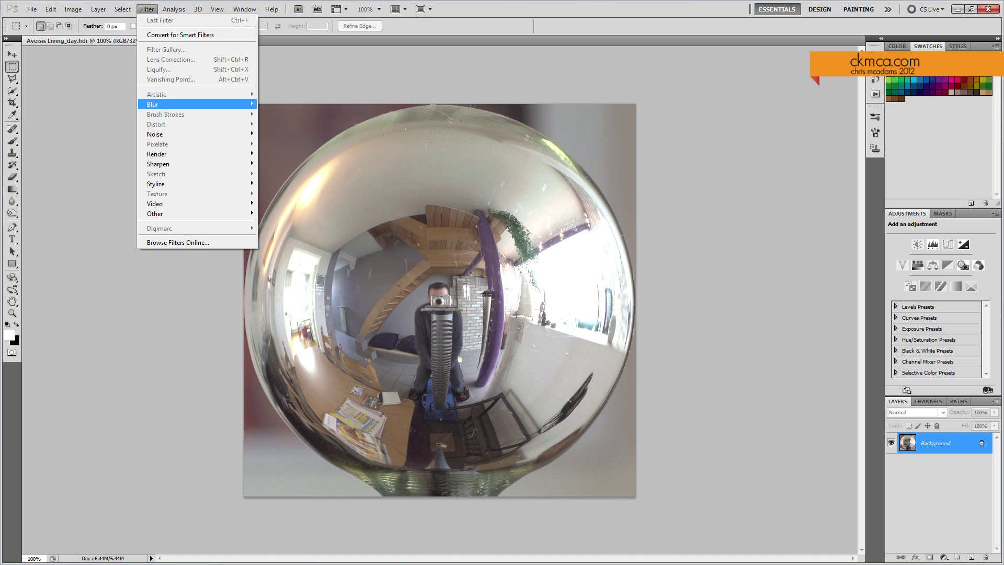
{"action": "mouse_move", "coordinate": [178, 104]}
{"action": "left_click", "coordinate": [286, 143]}
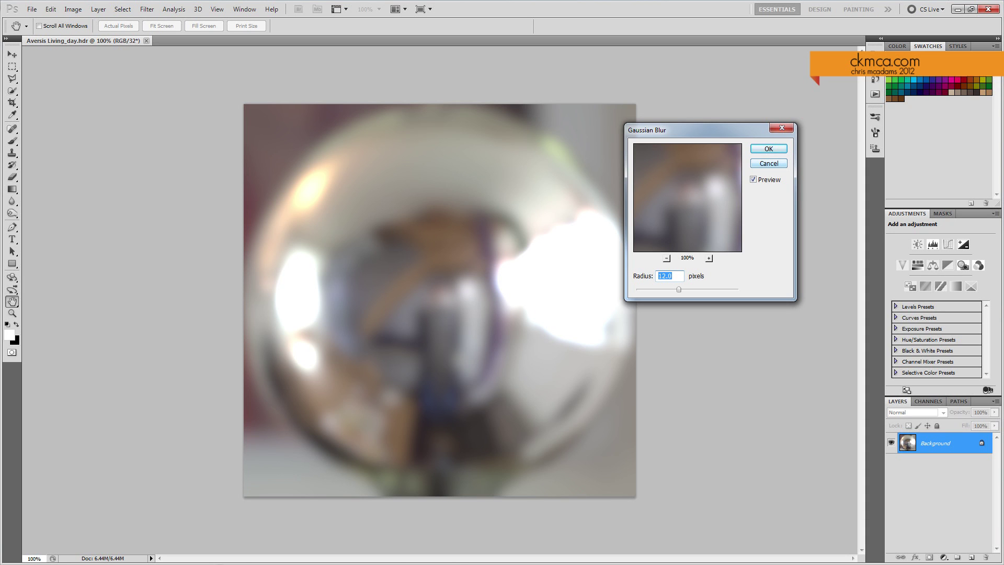
{"action": "key", "text": "Escape"}
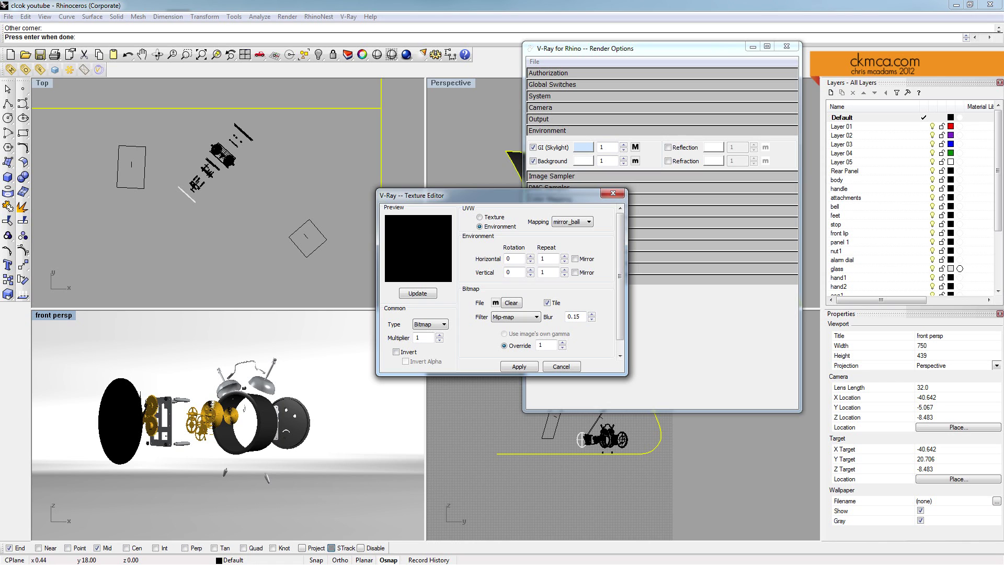
In Rhino, load Aversis Living_day_blurry as the GI skylight bitmap and update the texture preview.
{"action": "left_click", "coordinate": [431, 324]}
{"action": "left_click", "coordinate": [431, 324]}
{"action": "left_click", "coordinate": [496, 302]}
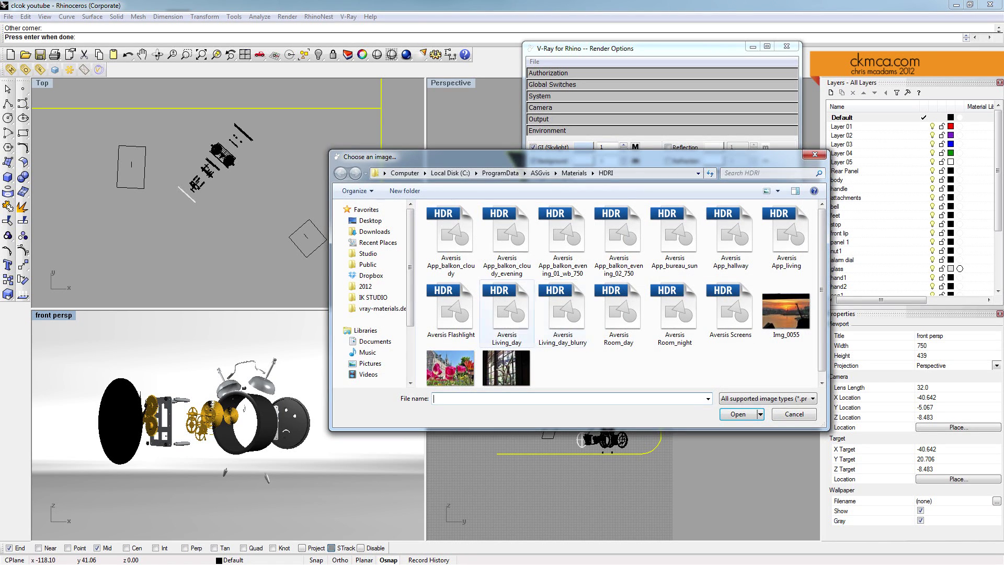
{"action": "left_click", "coordinate": [563, 313]}
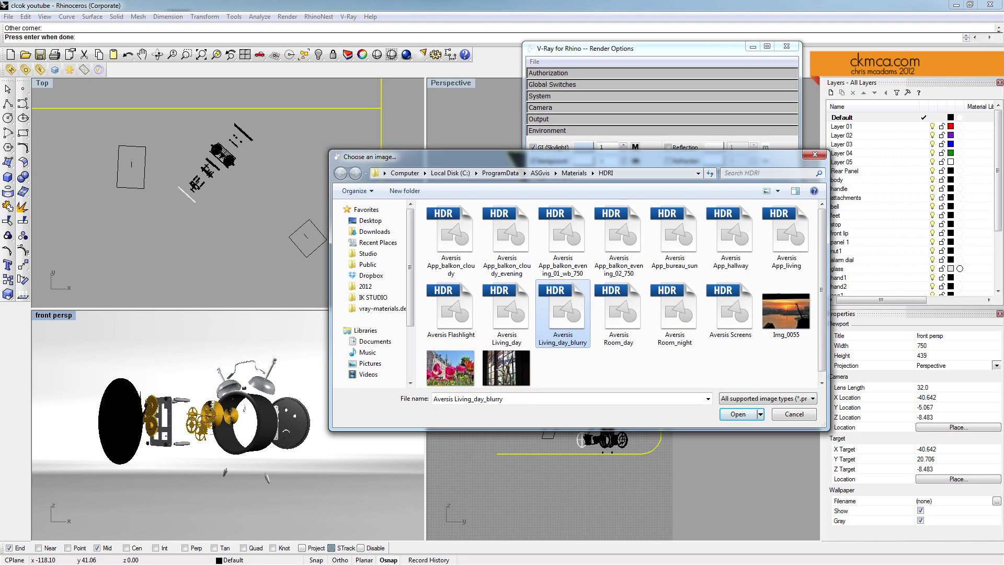
{"action": "left_click", "coordinate": [738, 414]}
{"action": "left_click", "coordinate": [417, 293]}
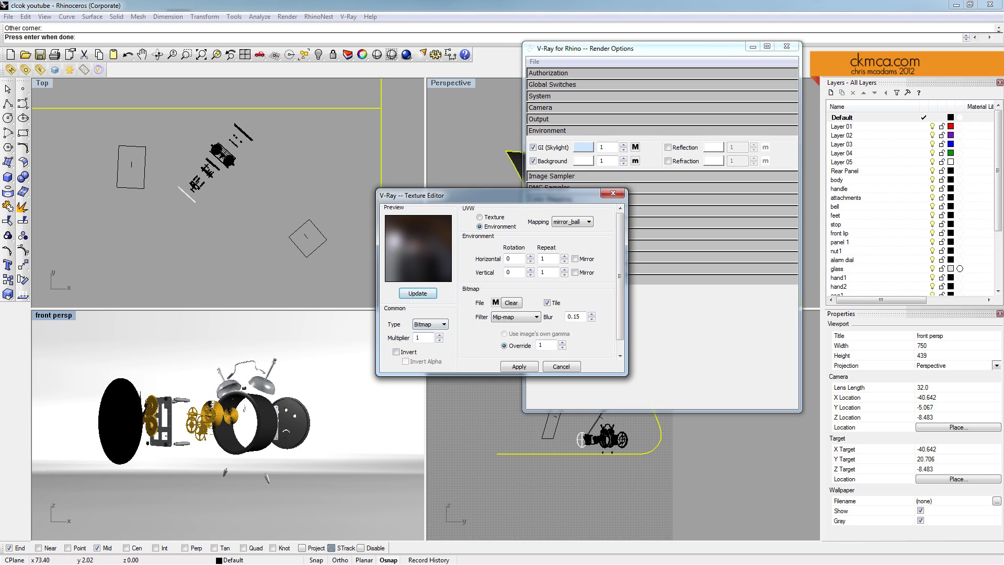
Set the skylight texture's multiplier to 3 and apply the texture.
{"action": "double_click", "coordinate": [422, 338]}
{"action": "type", "text": "3"}
{"action": "key", "text": "Return"}
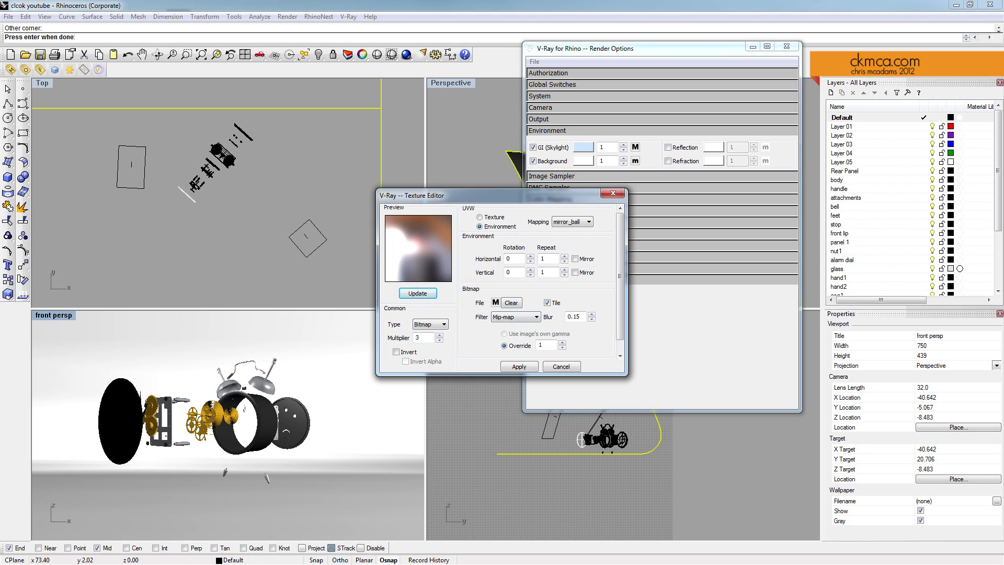
{"action": "left_click", "coordinate": [518, 366]}
Set the GI skylight colour to white and enable the reflection environment.
{"action": "left_click", "coordinate": [583, 146]}
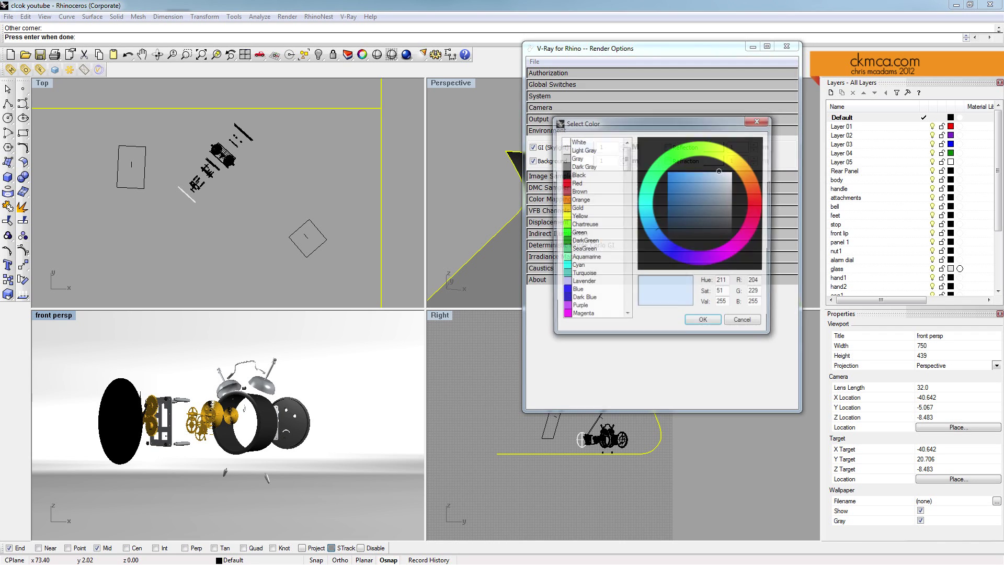
{"action": "left_click", "coordinate": [705, 324]}
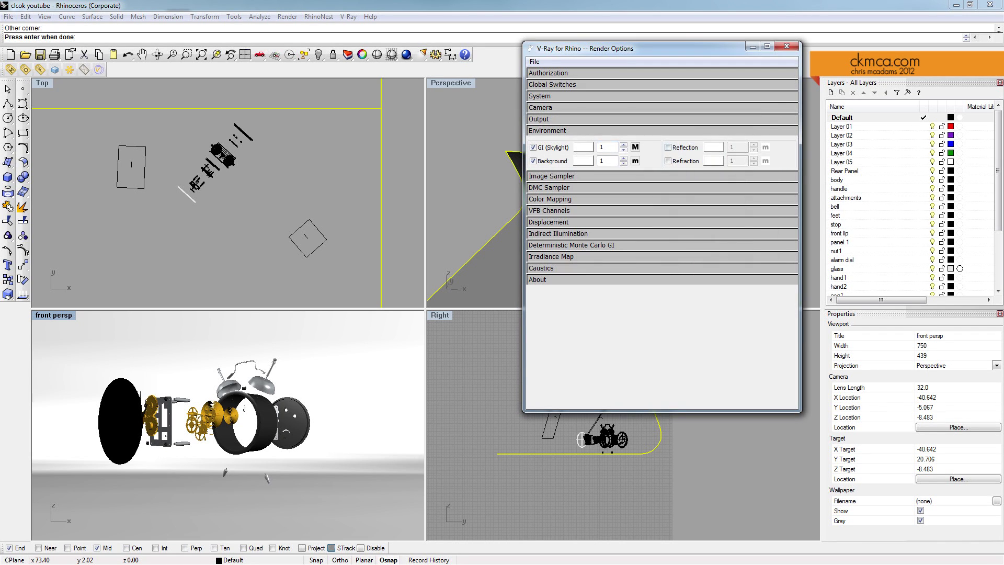
{"action": "left_click", "coordinate": [668, 147]}
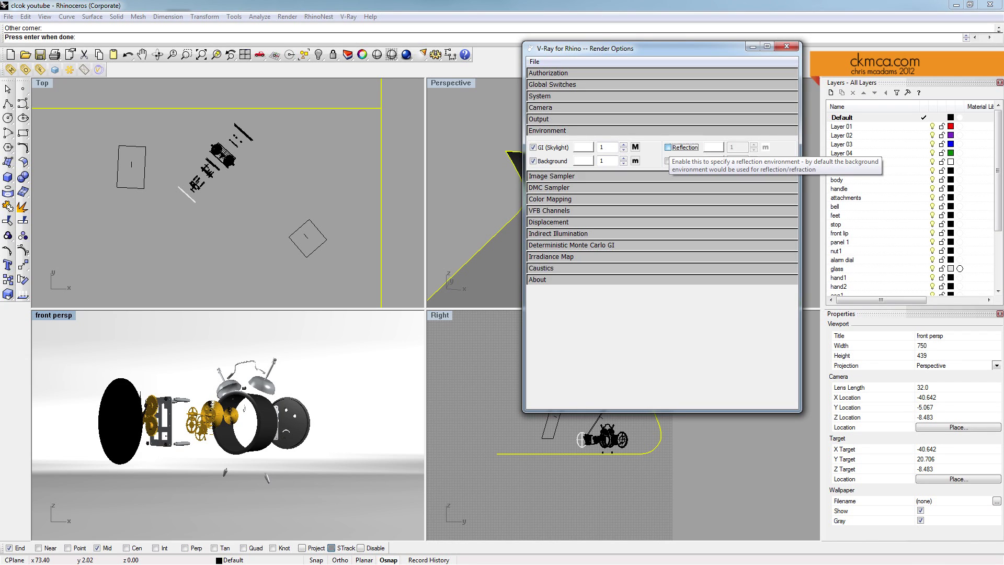
{"action": "left_click", "coordinate": [667, 147]}
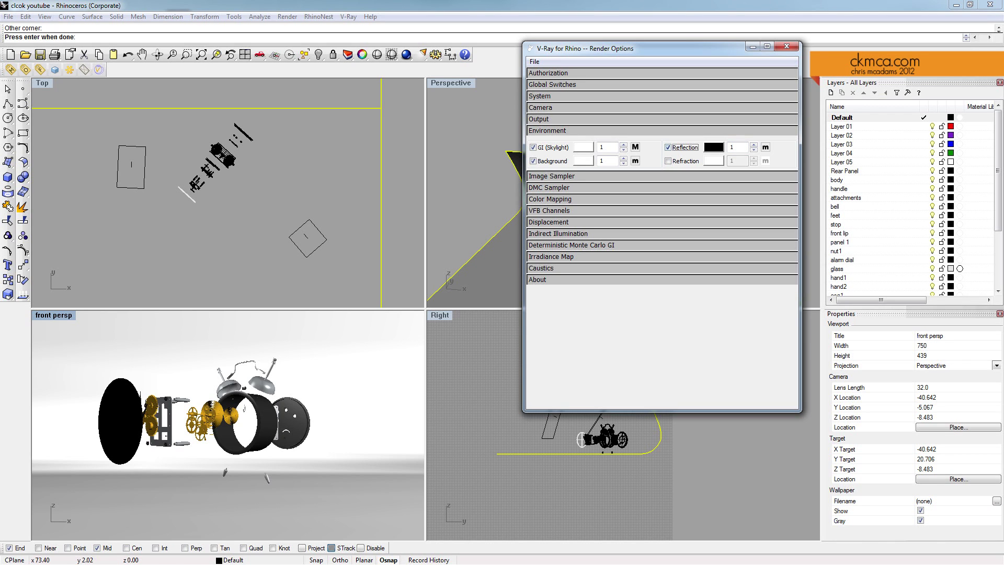
Give the environment reflection a Bitmap texture with Environment UVW and mirror_ball mapping.
{"action": "left_click", "coordinate": [765, 147]}
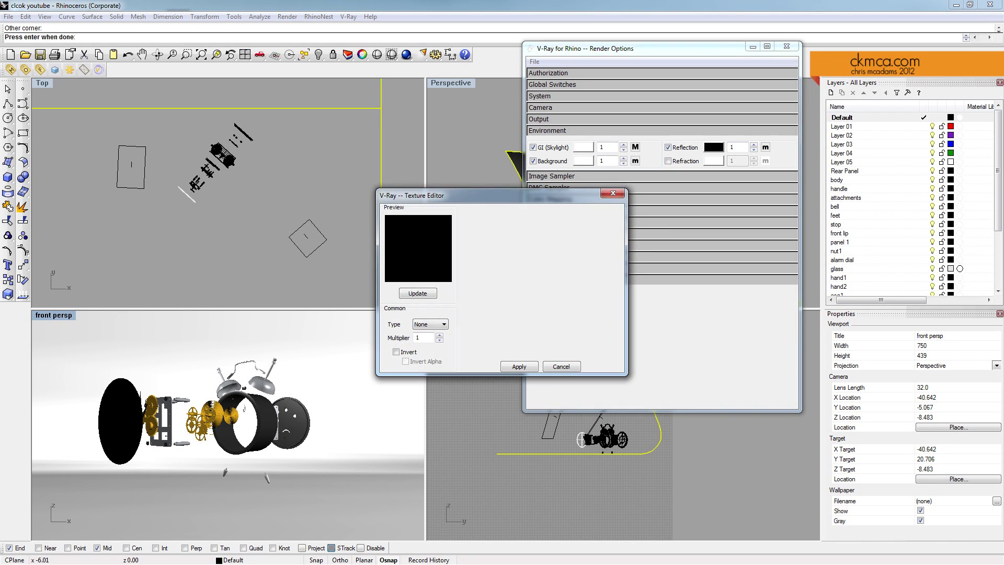
{"action": "left_click", "coordinate": [430, 324]}
{"action": "left_click", "coordinate": [423, 337]}
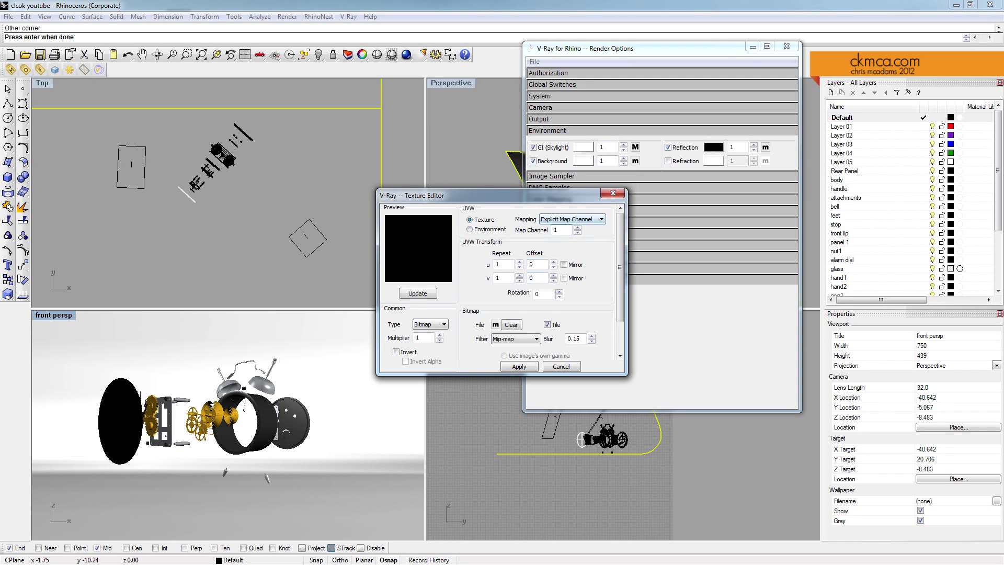
{"action": "left_click", "coordinate": [470, 229]}
{"action": "left_click", "coordinate": [588, 222]}
{"action": "left_click", "coordinate": [570, 250]}
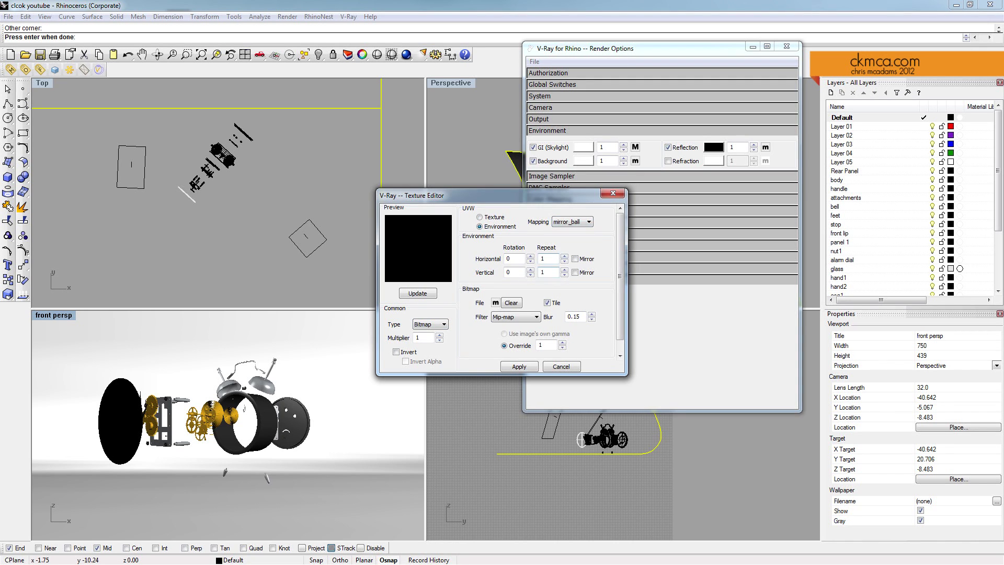
Load the unblurred Aversis Living_day HDR image as the reflection texture's bitmap.
{"action": "left_click", "coordinate": [495, 303]}
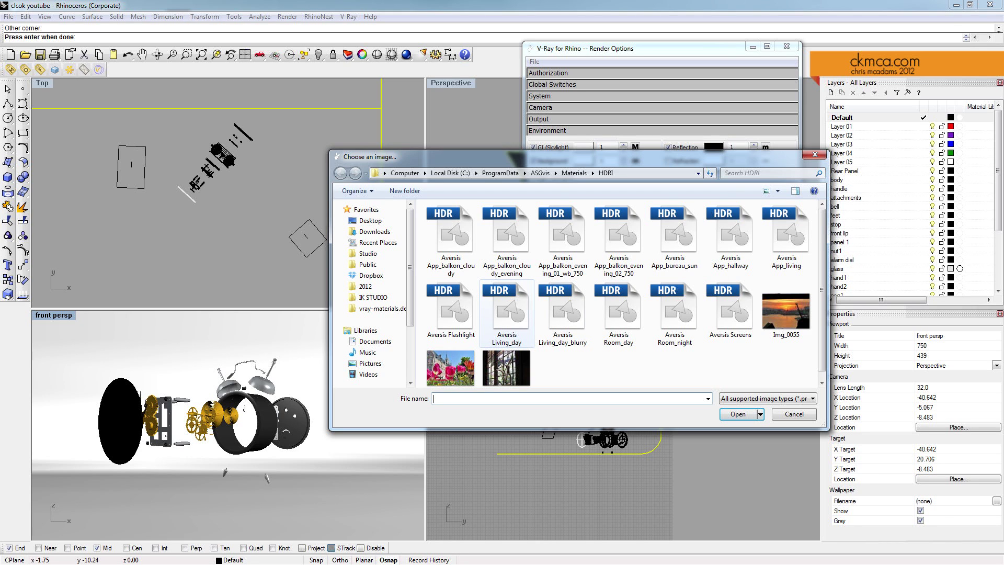
{"action": "left_click", "coordinate": [506, 315]}
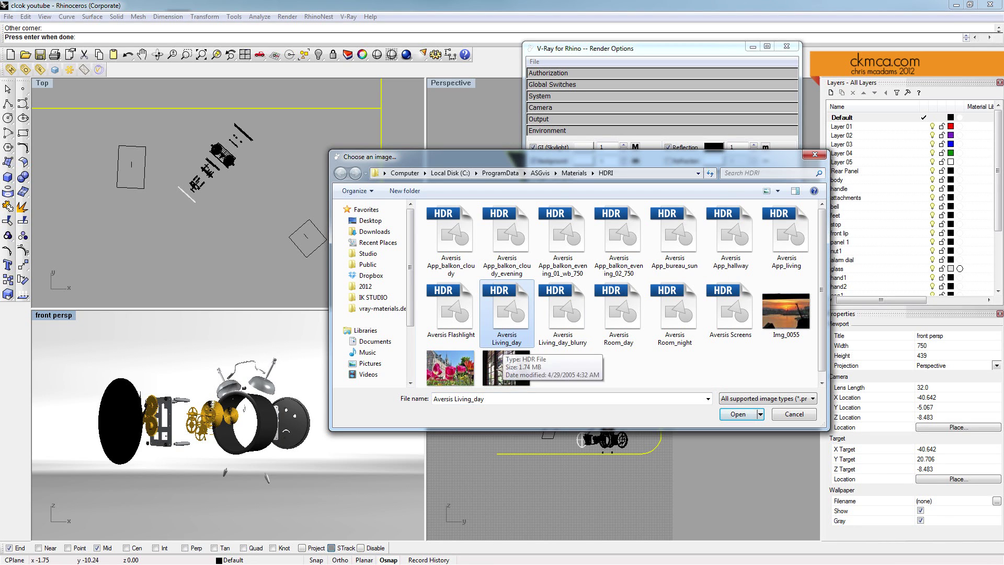
{"action": "left_click", "coordinate": [738, 414]}
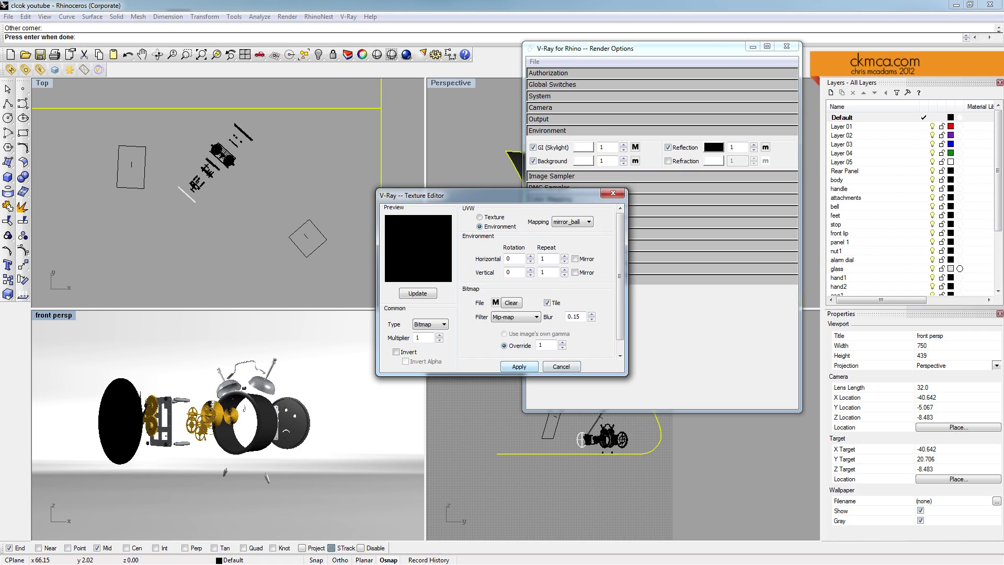
Set the reflection texture's multiplier to 1.5, update its preview, apply it and render the front persp view.
{"action": "double_click", "coordinate": [418, 338]}
{"action": "type", "text": "1.5"}
{"action": "left_click", "coordinate": [417, 293]}
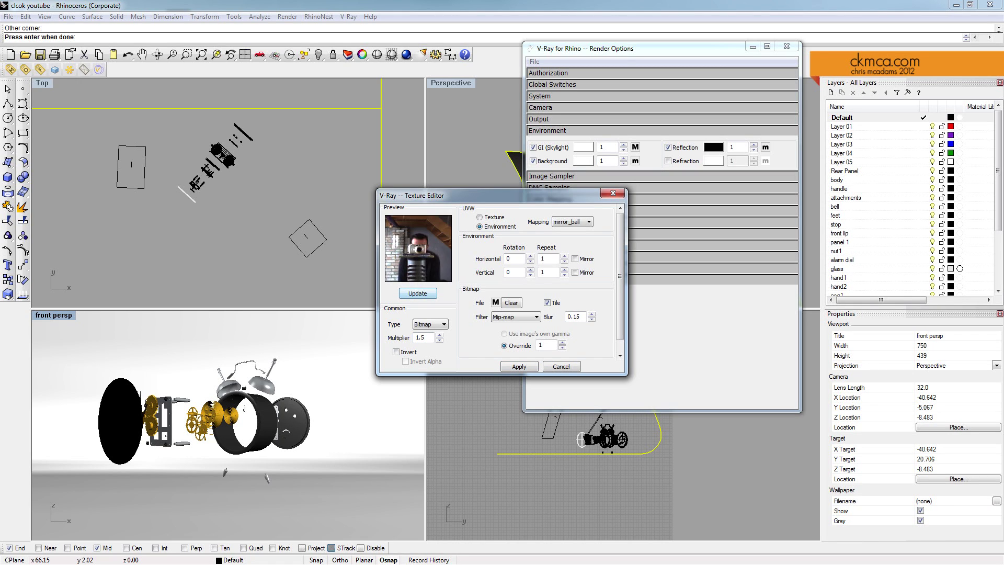
{"action": "left_click", "coordinate": [519, 366]}
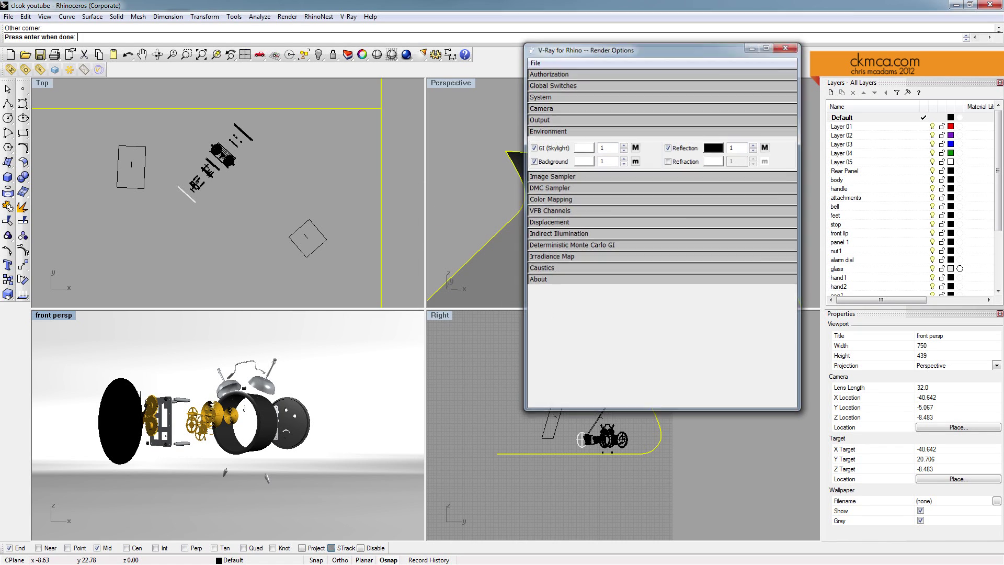
{"action": "left_click", "coordinate": [787, 46]}
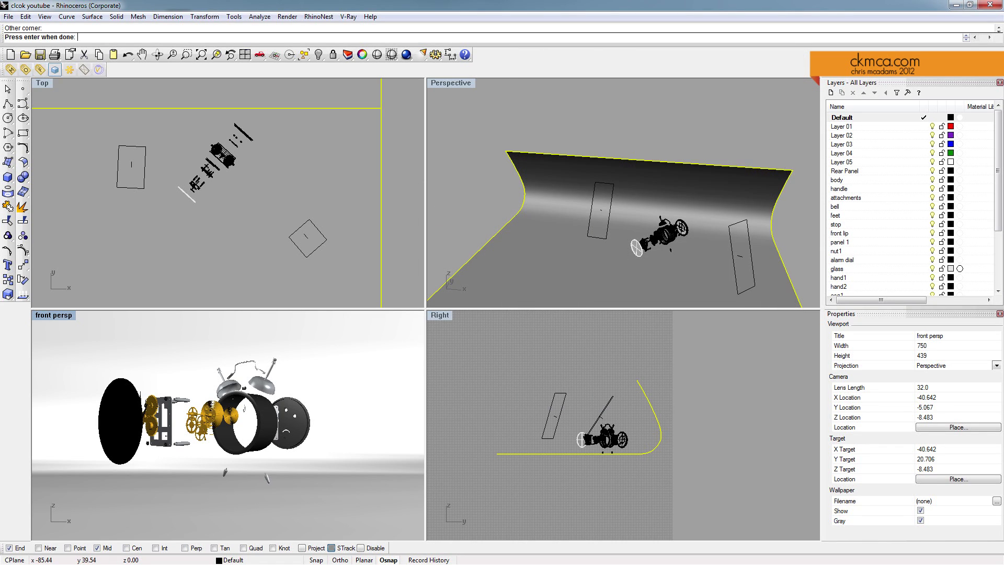
{"action": "left_click", "coordinate": [54, 70]}
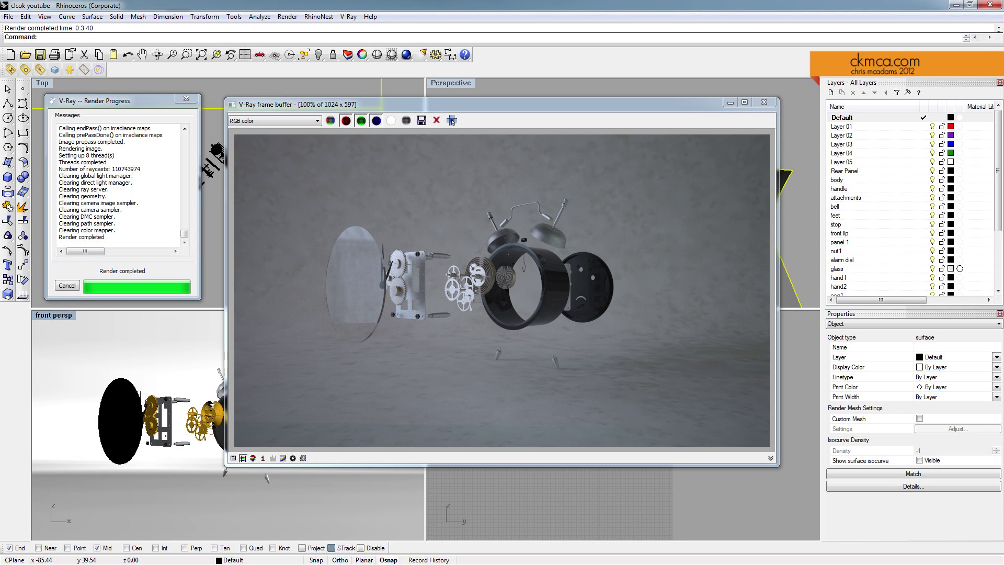
Examine the rendered clock body, springs, gears and glass close up in the frame buffer for reflections and image quality.
{"action": "left_click", "coordinate": [536, 270]}
{"action": "scroll", "coordinate": [537, 269], "scroll_direction": "up", "scroll_amount": 2}
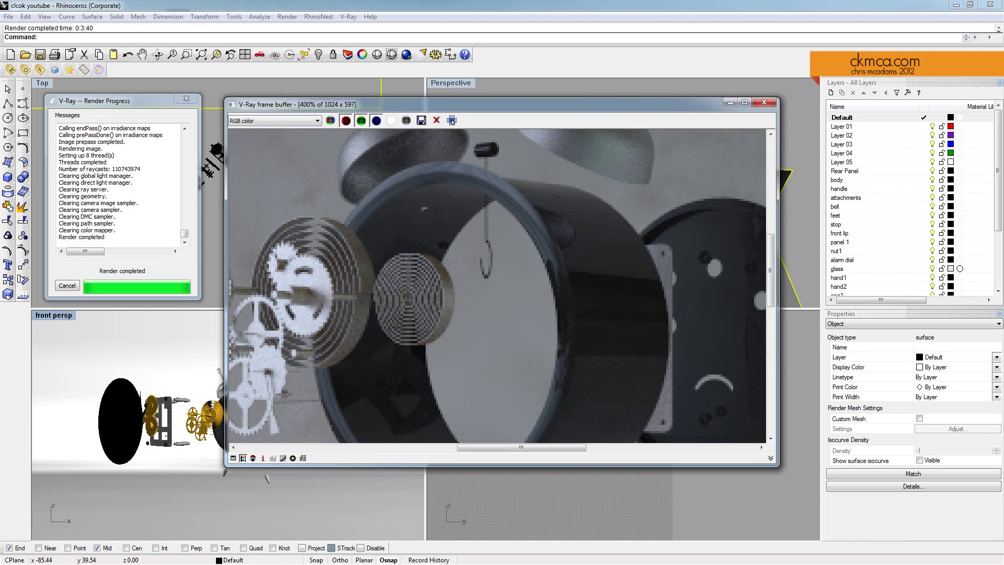
{"action": "key", "text": "minus"}
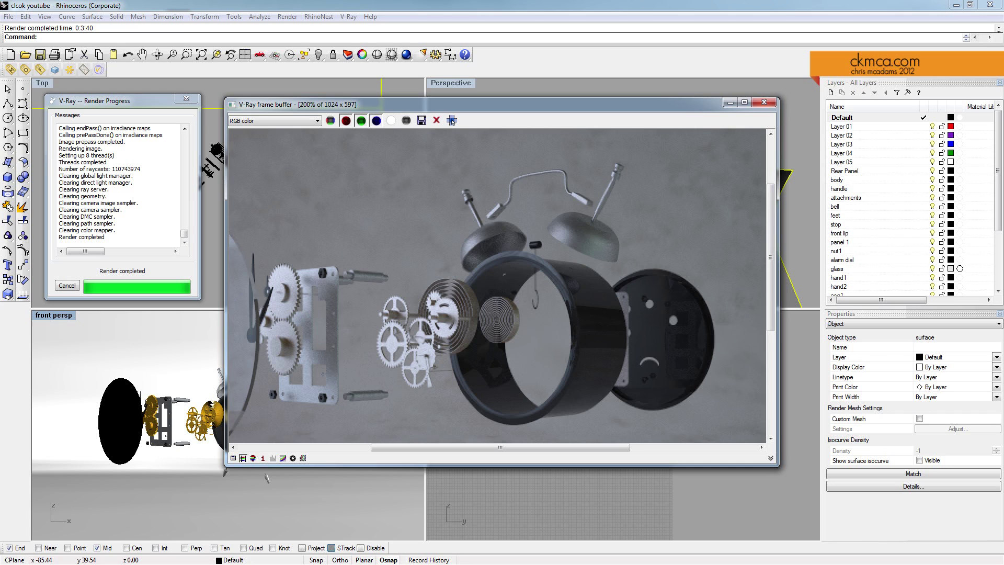
{"action": "key", "text": "minus"}
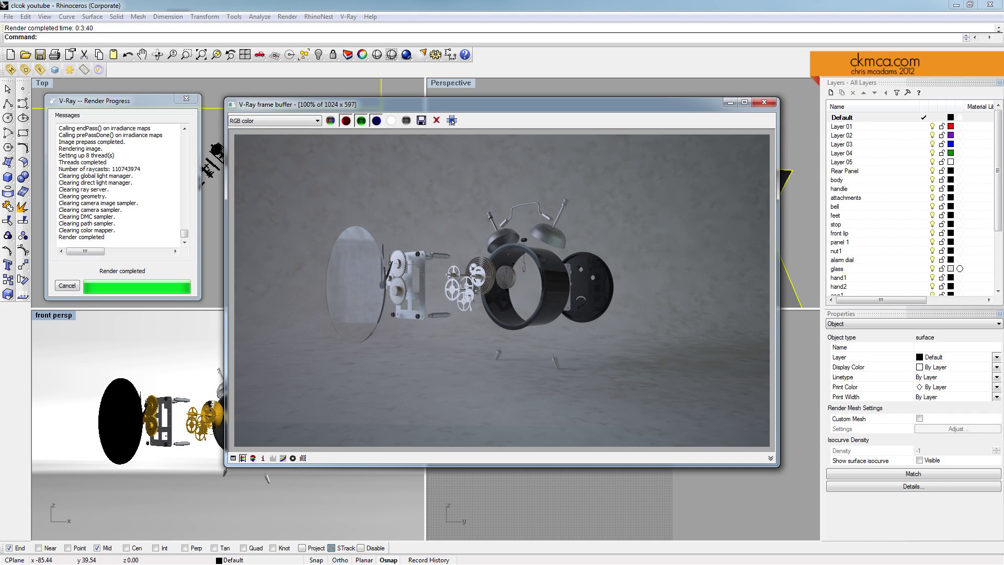
{"action": "scroll", "coordinate": [452, 121], "scroll_direction": "up", "scroll_amount": 1}
{"action": "scroll", "coordinate": [453, 122], "scroll_direction": "down", "scroll_amount": 1}
{"action": "scroll", "coordinate": [452, 122], "scroll_direction": "up", "scroll_amount": 3}
{"action": "scroll", "coordinate": [453, 121], "scroll_direction": "down", "scroll_amount": 1}
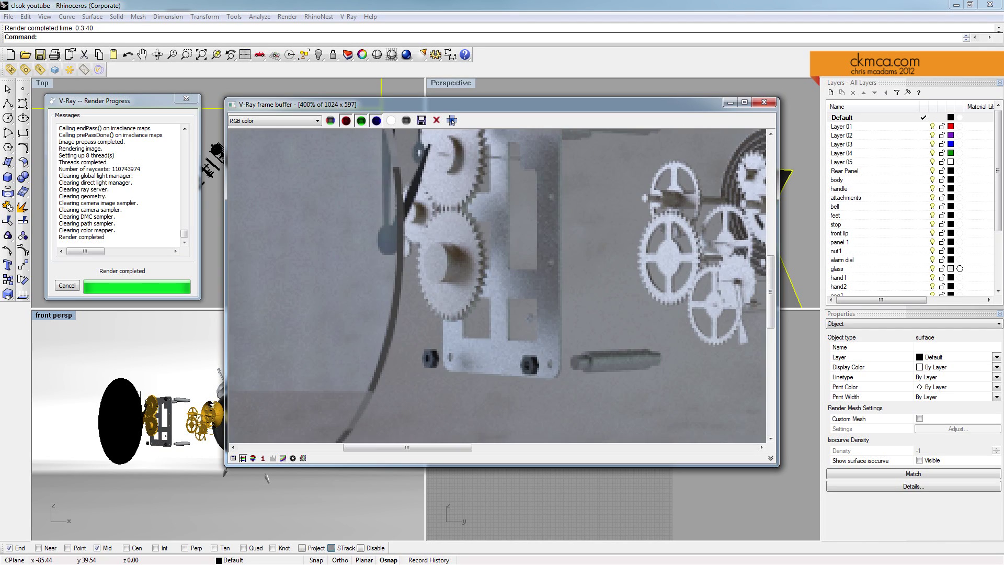
{"action": "scroll", "coordinate": [452, 122], "scroll_direction": "down", "scroll_amount": 3}
{"action": "key", "text": "plus"}
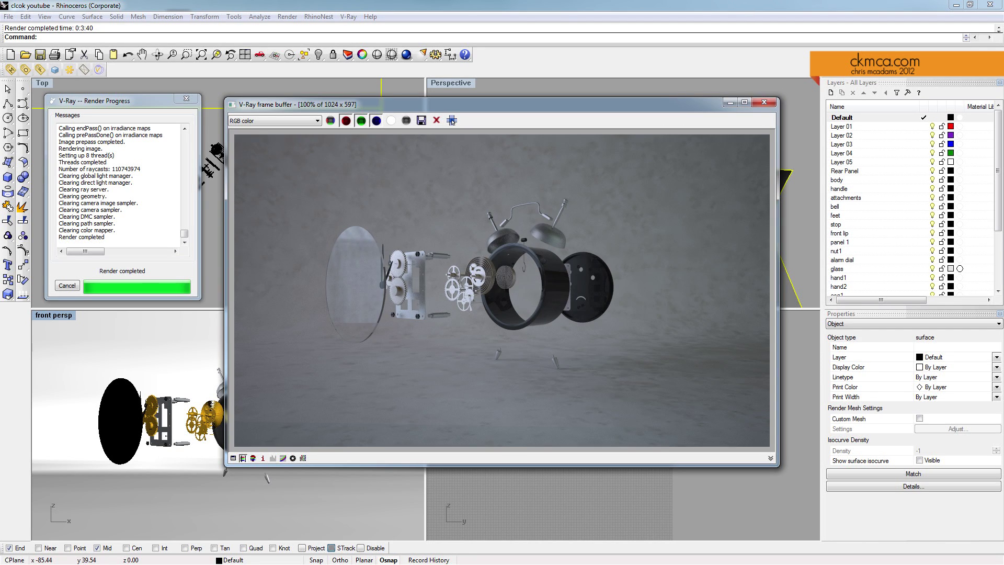
Set the irradiance map's Min Rate to -6, HSph. Subdivs to 100 and Samples to 80 in the render options.
{"action": "left_click", "coordinate": [452, 121]}
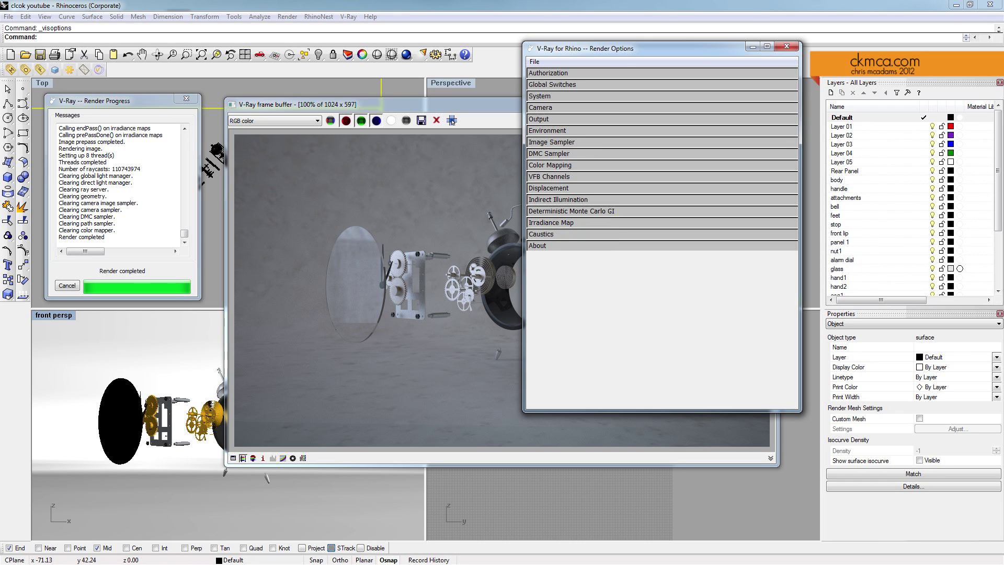
{"action": "left_click", "coordinate": [559, 199]}
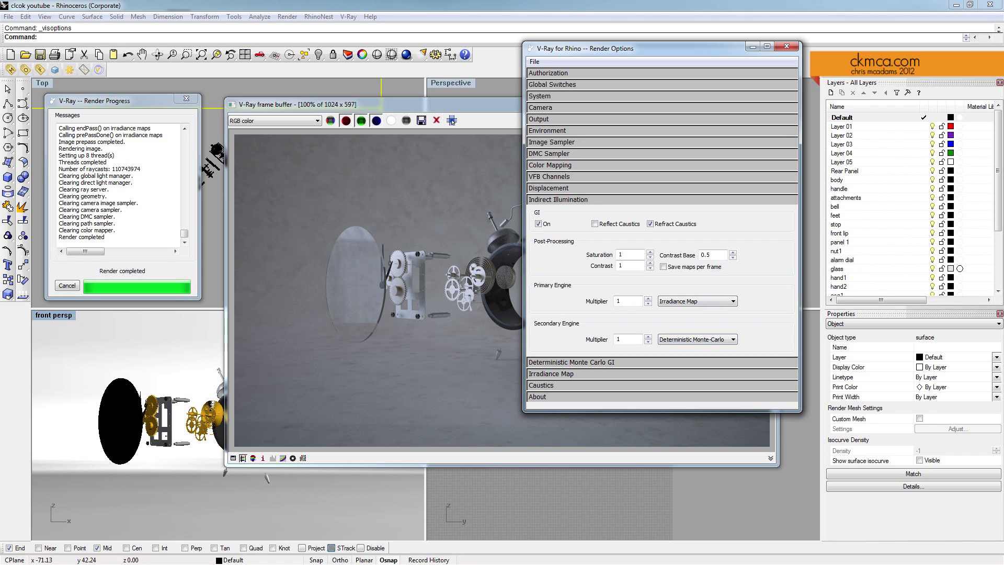
{"action": "left_click", "coordinate": [559, 200]}
{"action": "left_click", "coordinate": [551, 223]}
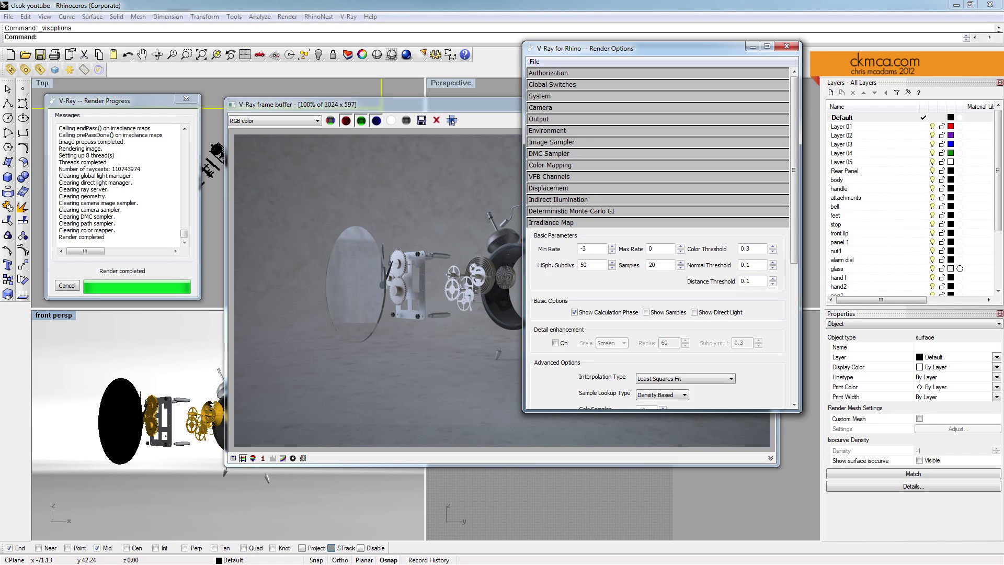
{"action": "double_click", "coordinate": [584, 248]}
{"action": "type", "text": "-6"}
{"action": "key", "text": "Tab"}
{"action": "type", "text": "100"}
{"action": "key", "text": "Tab"}
{"action": "type", "text": "80"}
{"action": "left_click", "coordinate": [787, 47]}
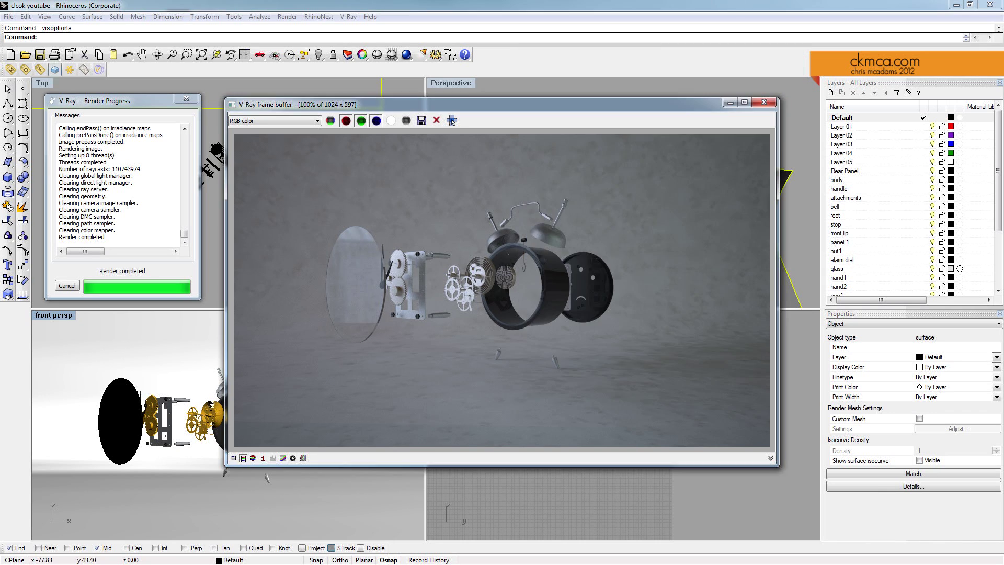
Render the front persp view again and move the progress window and frame buffer apart so the image is unobstructed.
{"action": "left_click", "coordinate": [55, 69]}
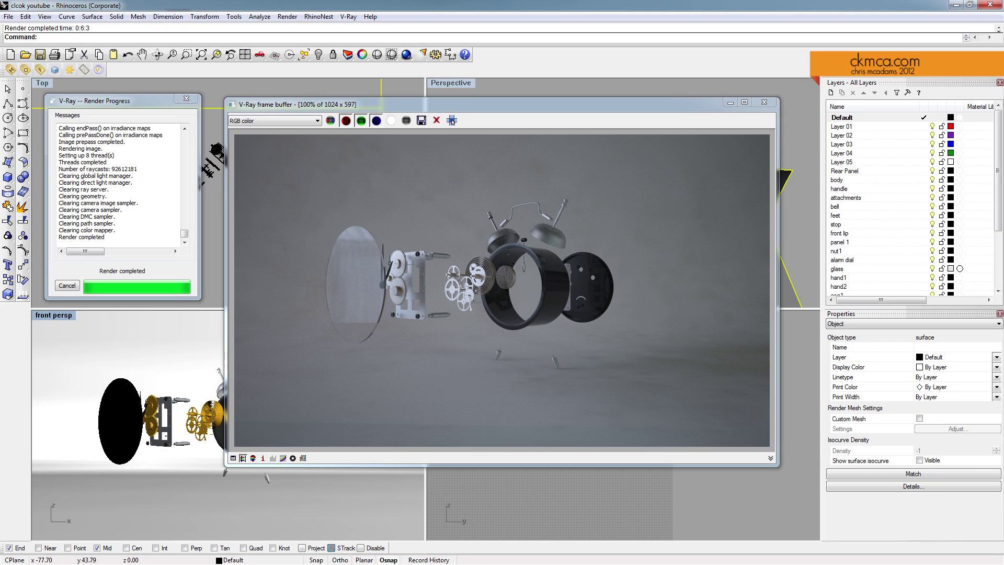
{"action": "left_click_drag", "start_coordinate": [440, 104], "coordinate": [625, 114]}
{"action": "left_click_drag", "start_coordinate": [141, 101], "coordinate": [233, 349]}
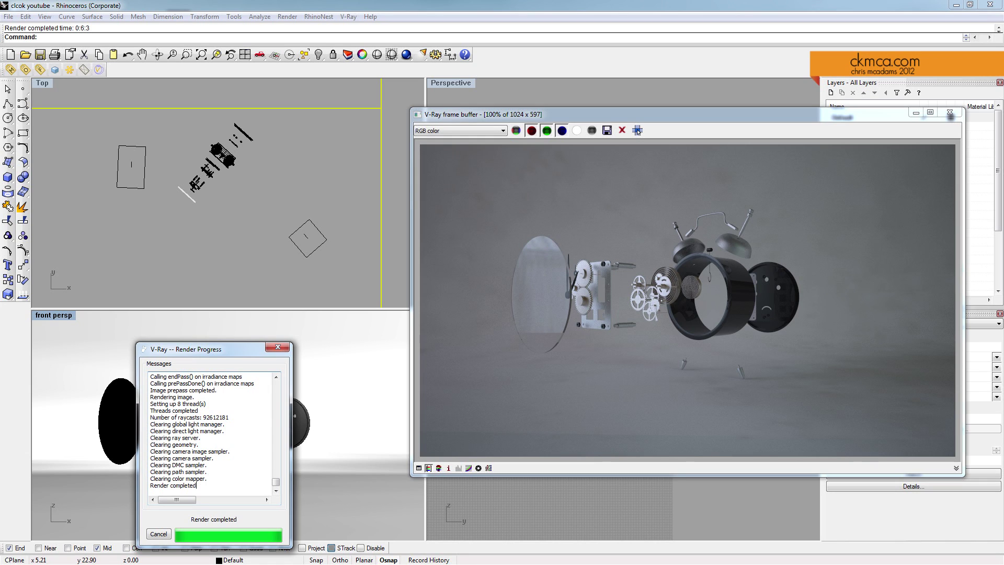
{"action": "left_click_drag", "start_coordinate": [638, 132], "coordinate": [590, 129]}
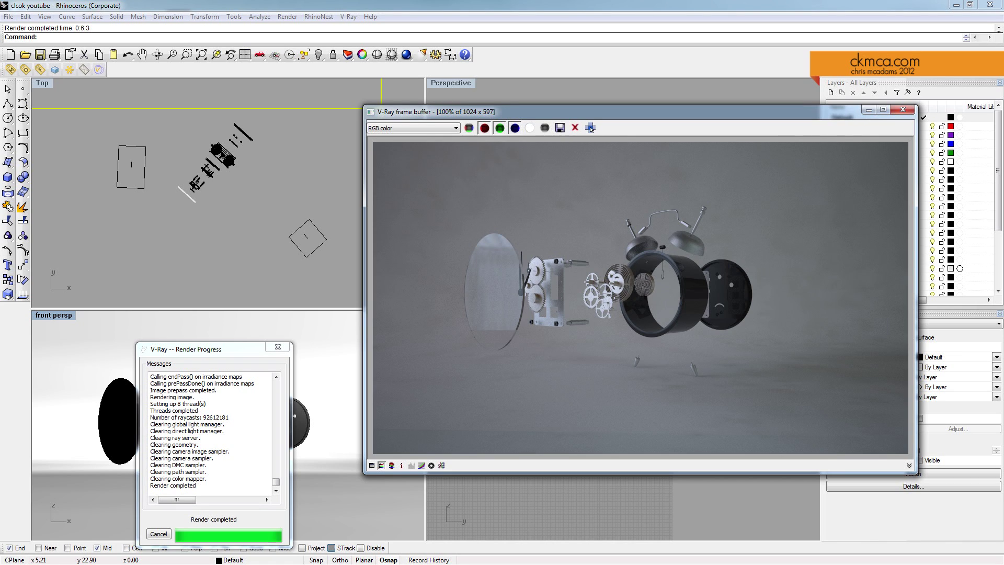
{"action": "left_click_drag", "start_coordinate": [590, 128], "coordinate": [521, 121]}
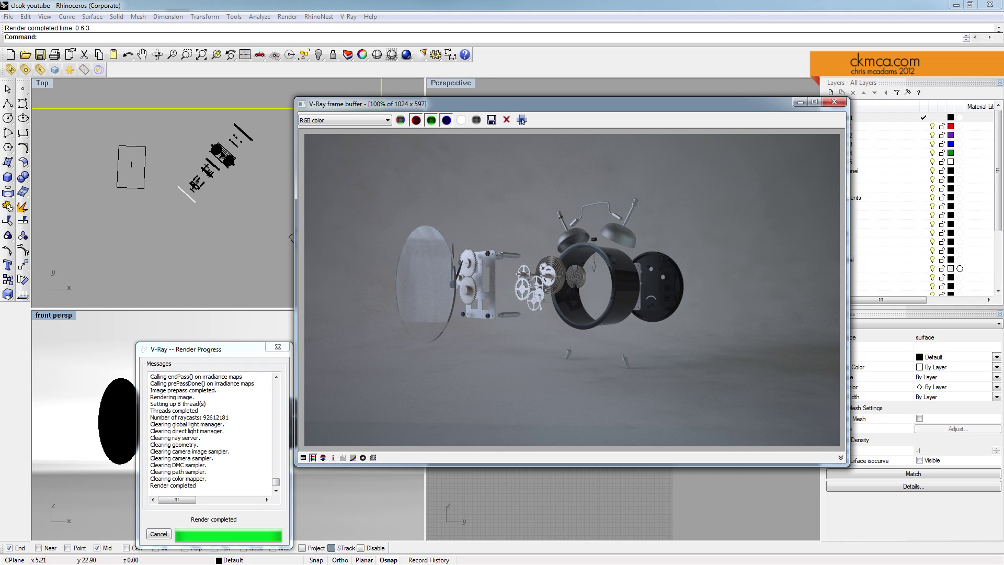
{"action": "left_click_drag", "start_coordinate": [521, 121], "coordinate": [506, 123]}
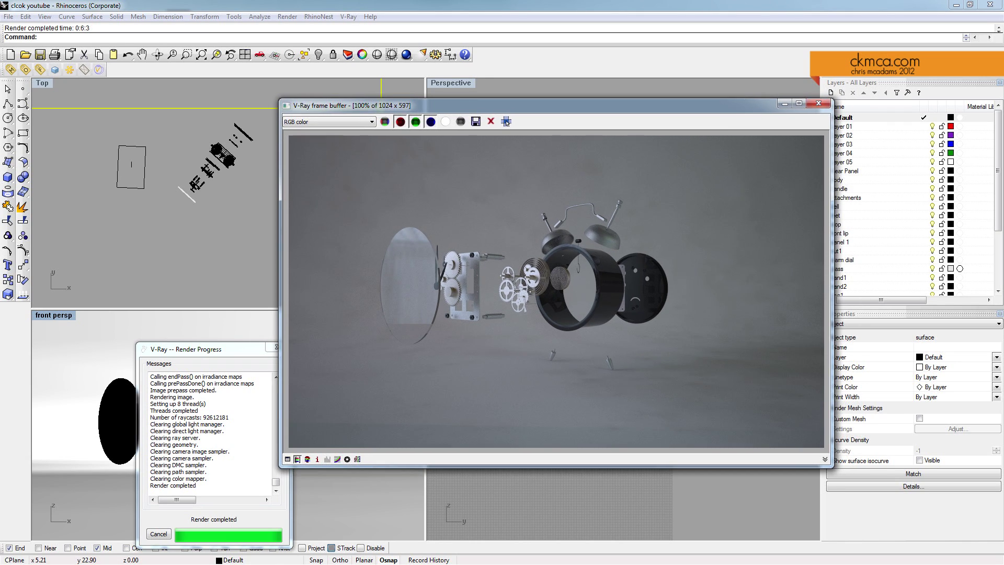